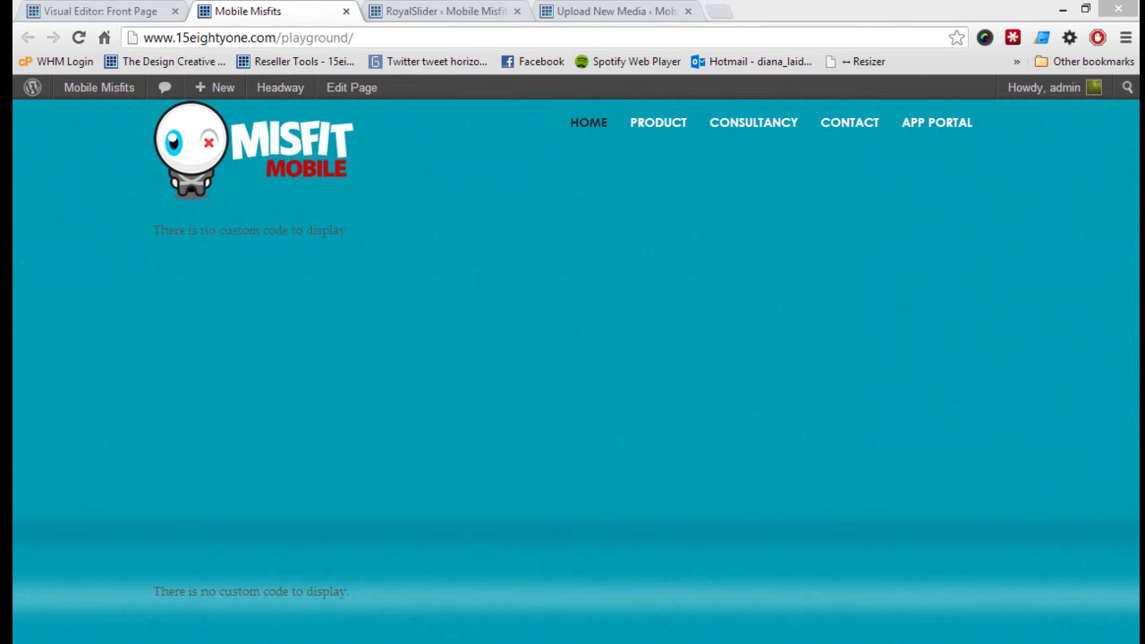
Switch to Fireworks to check the devices image in the mockup, and view the uploaded slider images on the WordPress media page
{"action": "key", "text": "alt+Tab"}
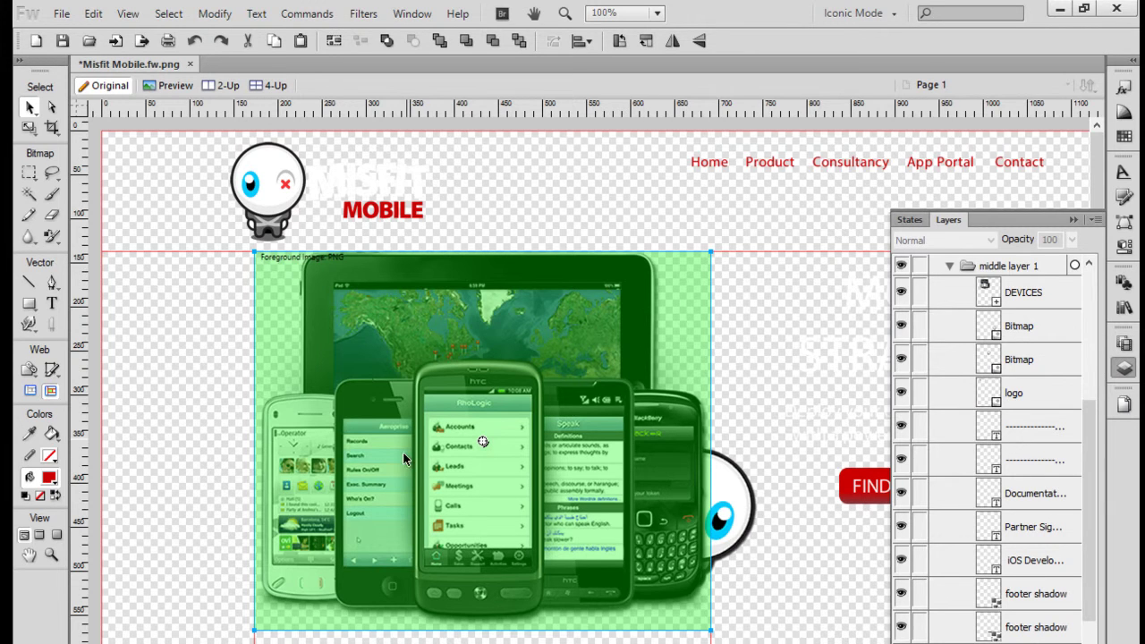
{"action": "key", "text": "ctrl+d"}
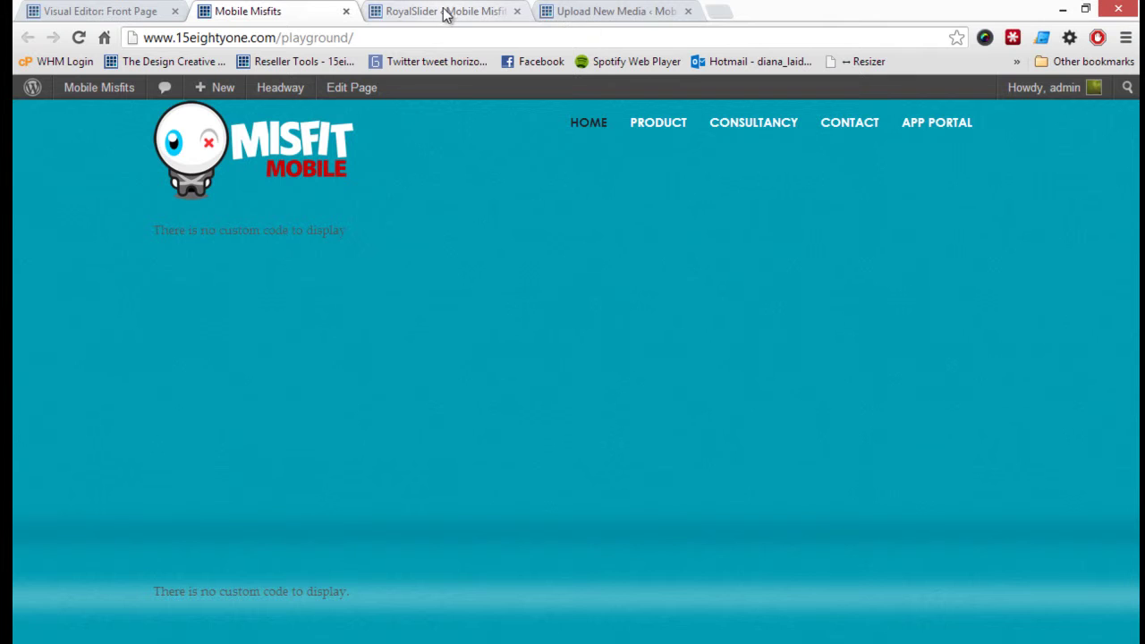
{"action": "left_click", "coordinate": [564, 11]}
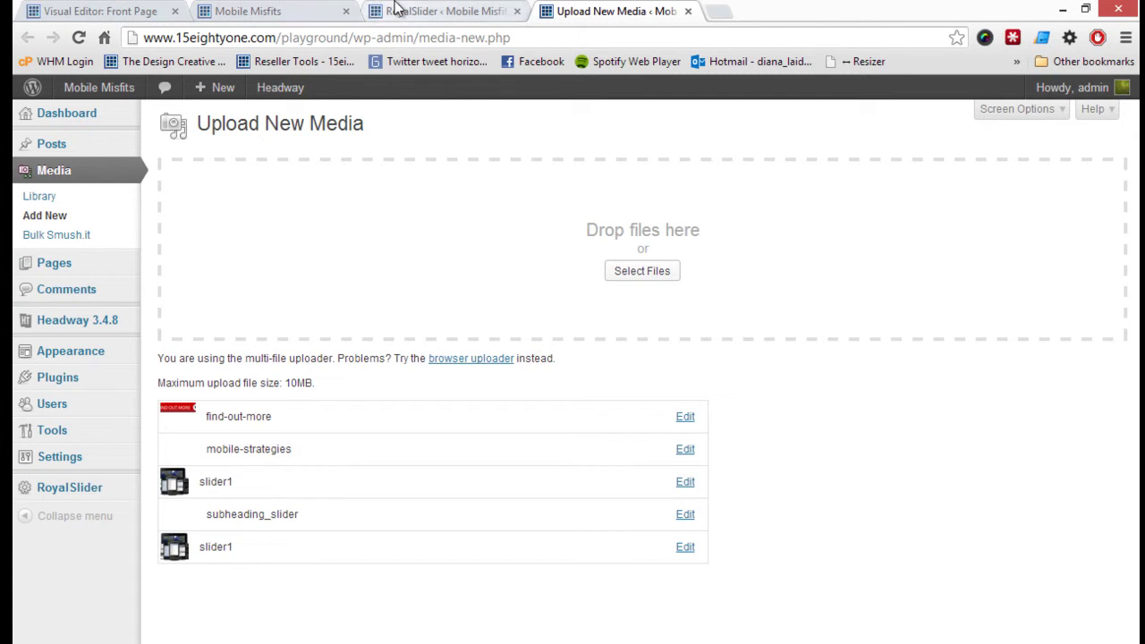
Create a new slider in RoyalSlider and name it "main menu"
{"action": "left_click", "coordinate": [433, 9]}
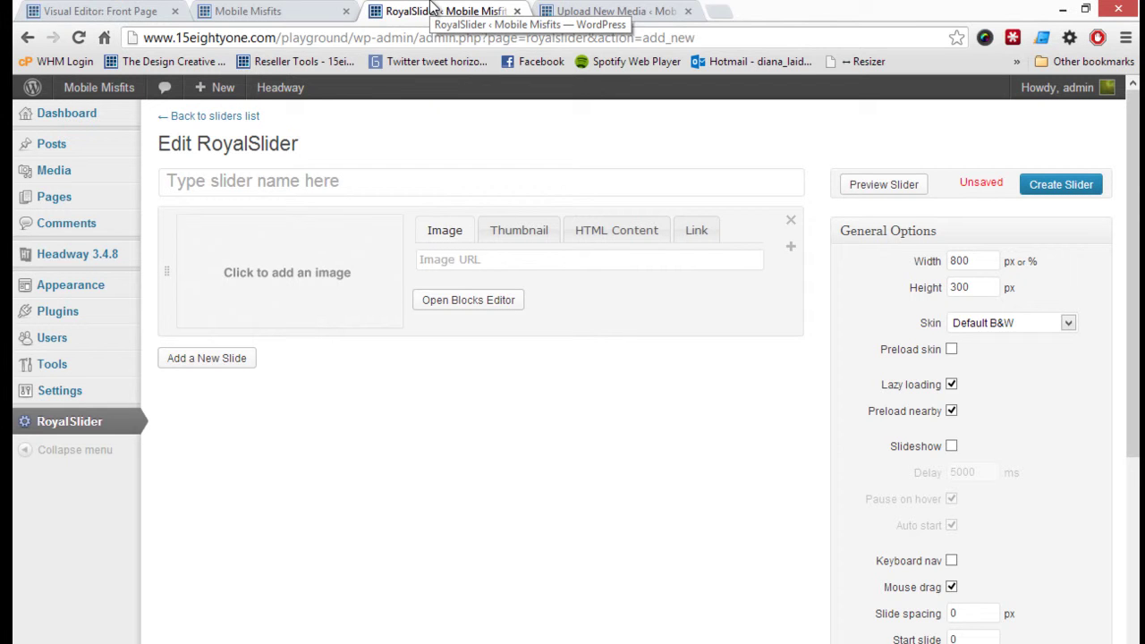
{"action": "key", "text": "F5"}
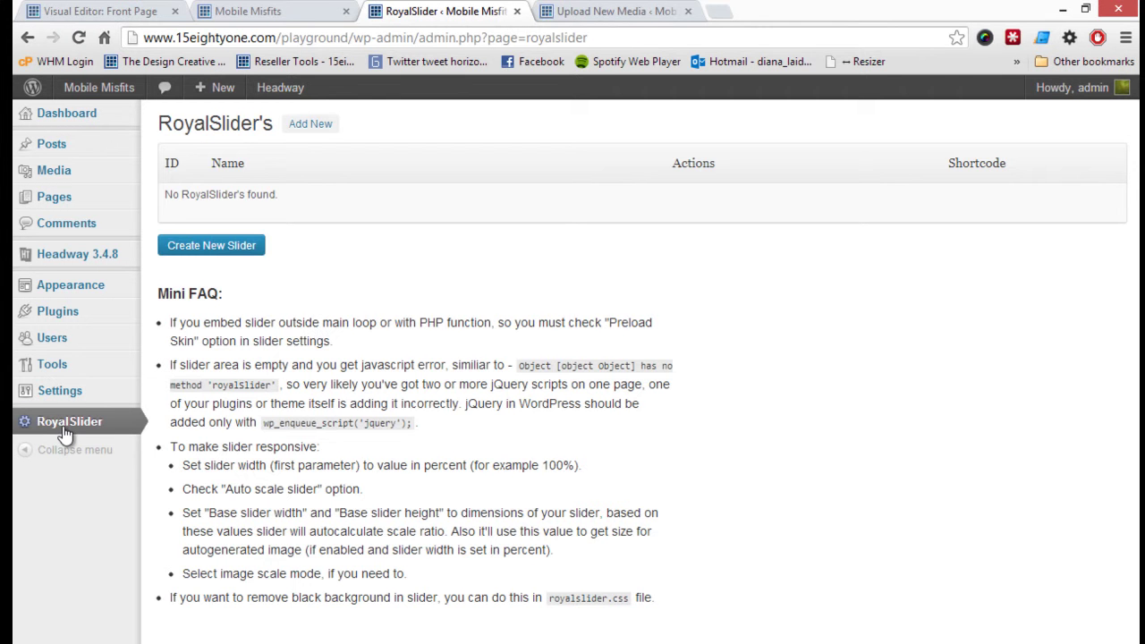
{"action": "left_click", "coordinate": [219, 253]}
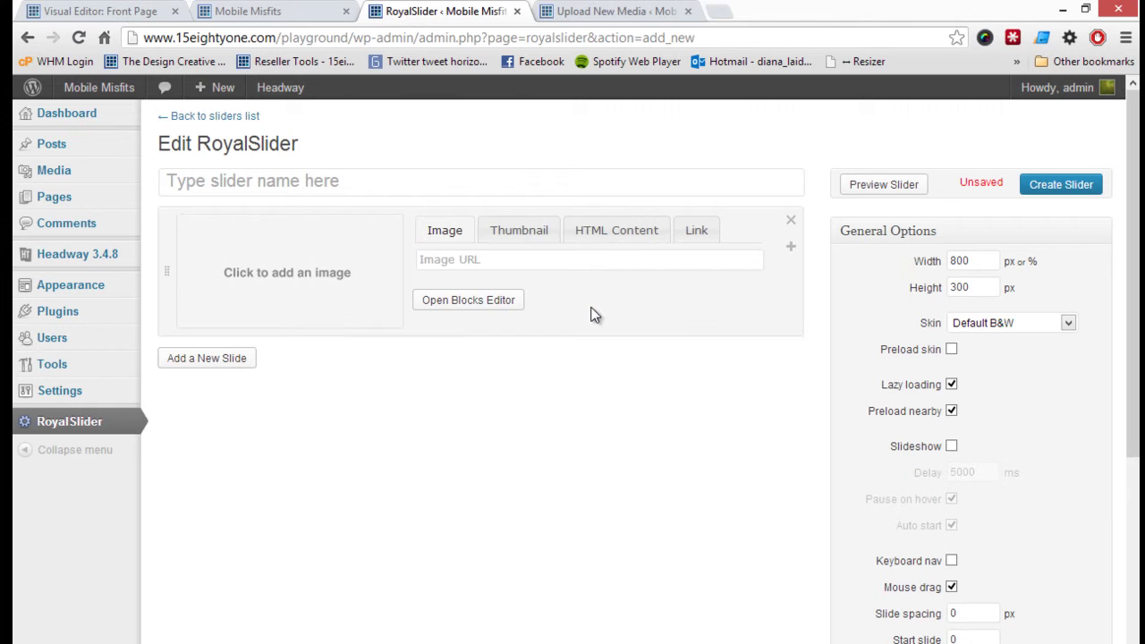
{"action": "left_click", "coordinate": [302, 181]}
{"action": "left_click", "coordinate": [302, 183]}
{"action": "key", "text": "Down"}
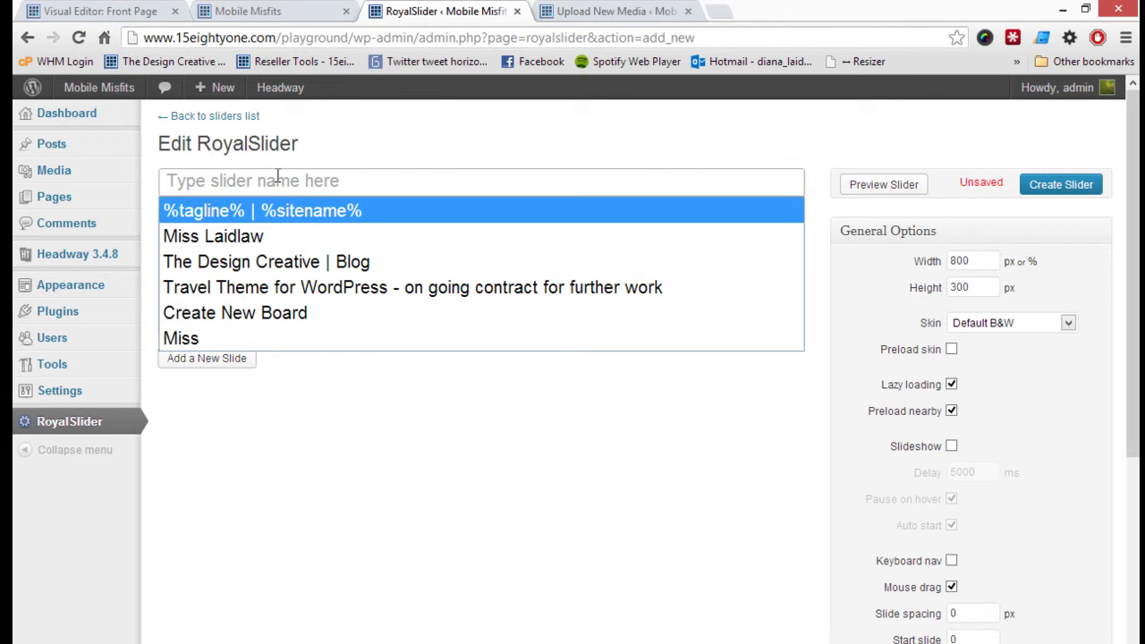
{"action": "left_click", "coordinate": [216, 336]}
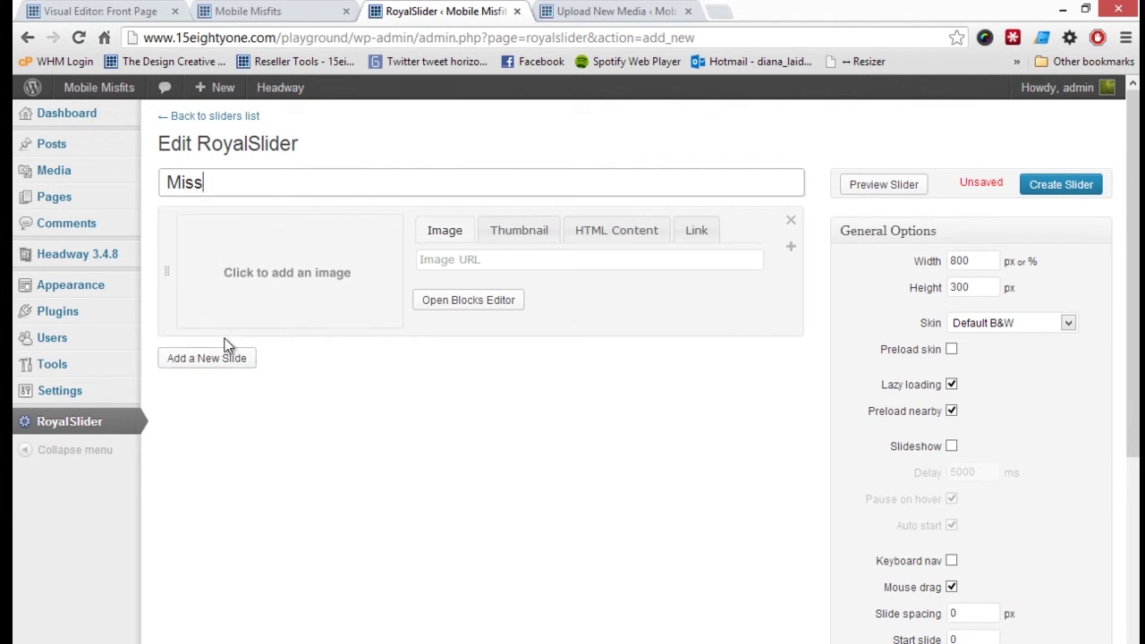
{"action": "left_click_drag", "start_coordinate": [208, 181], "coordinate": [147, 181]}
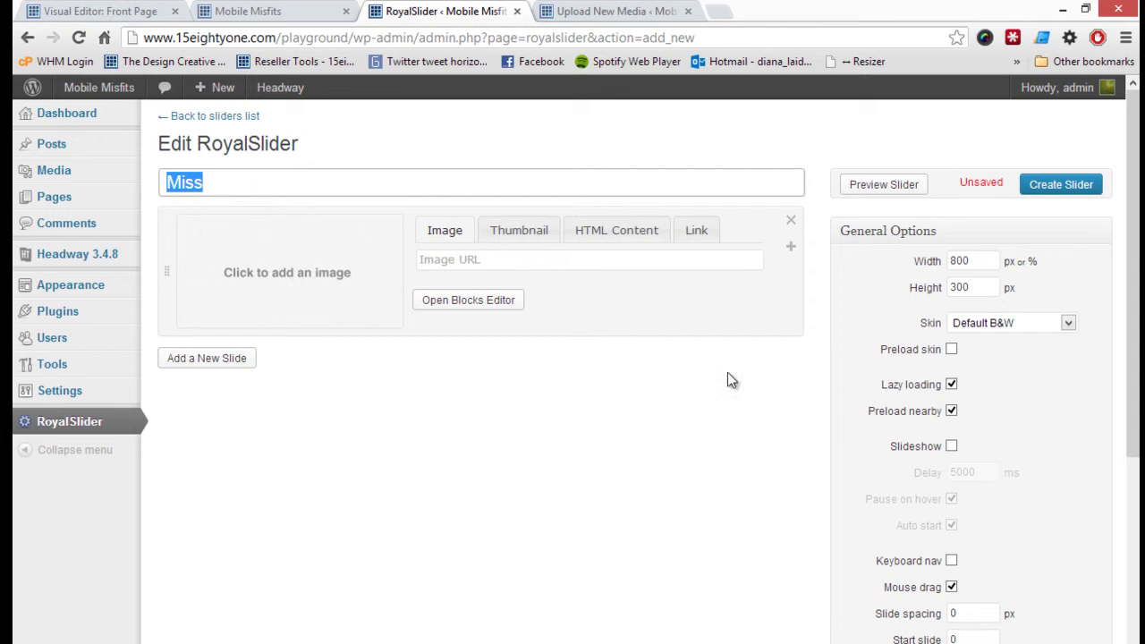
{"action": "type", "text": "main menu"}
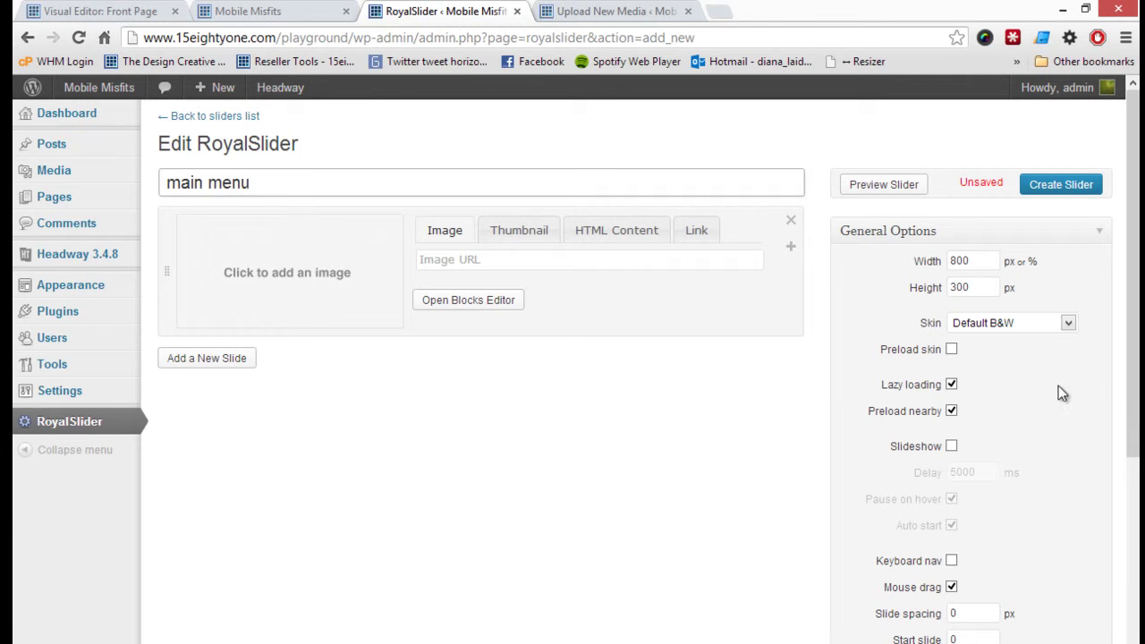
Set the slider's width to 100% and its height to 435 px
{"action": "left_click_drag", "start_coordinate": [976, 261], "coordinate": [926, 265]}
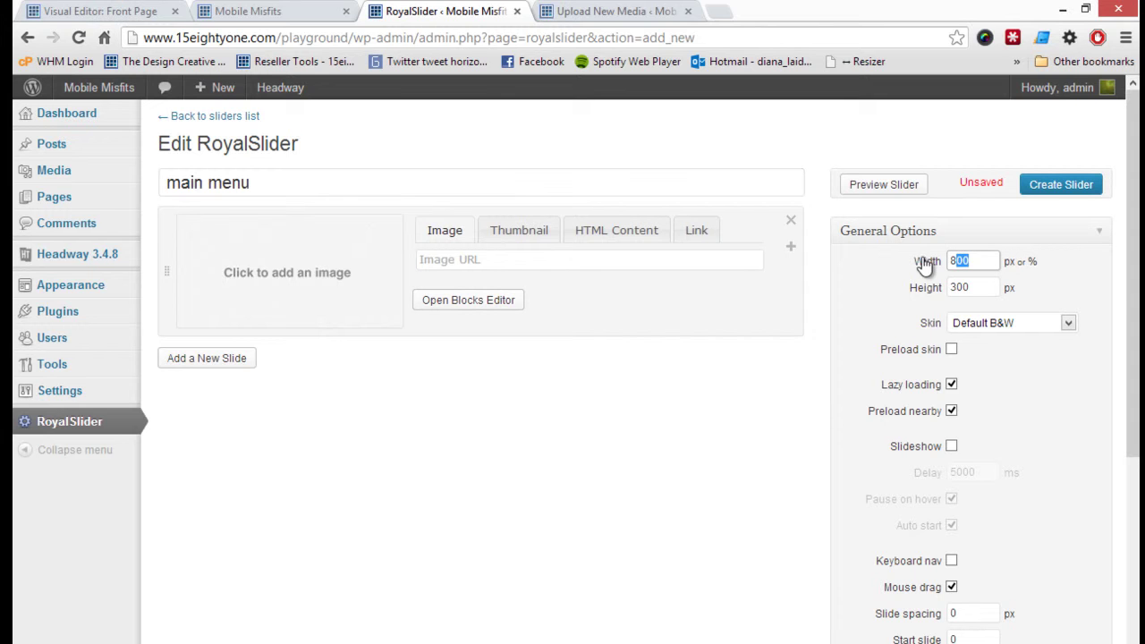
{"action": "type", "text": "100"}
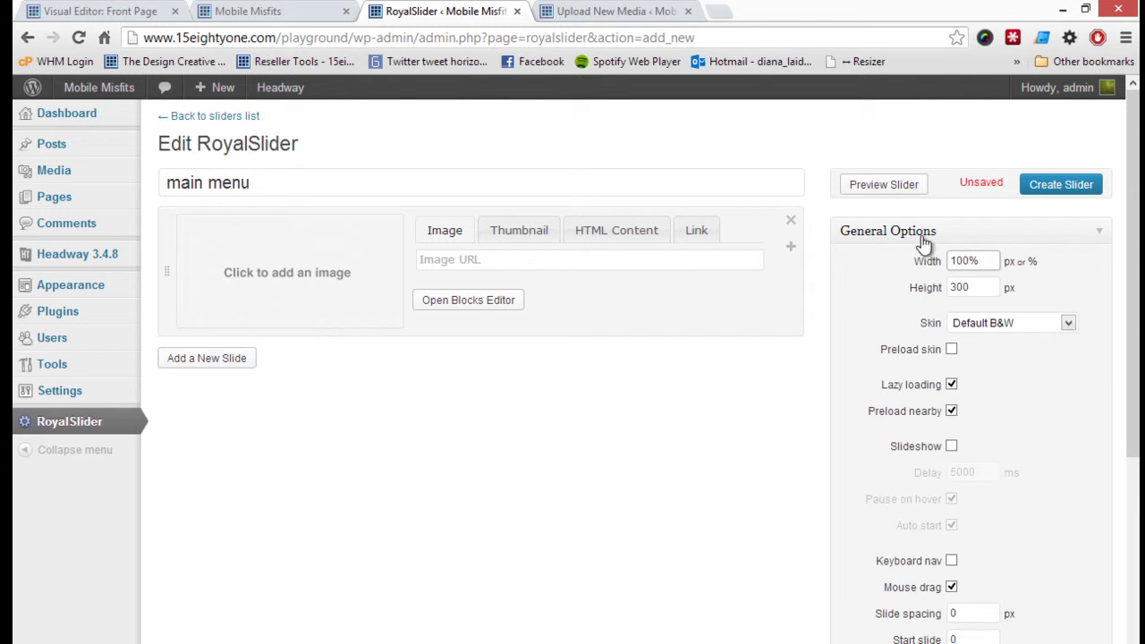
{"action": "left_click", "coordinate": [917, 285]}
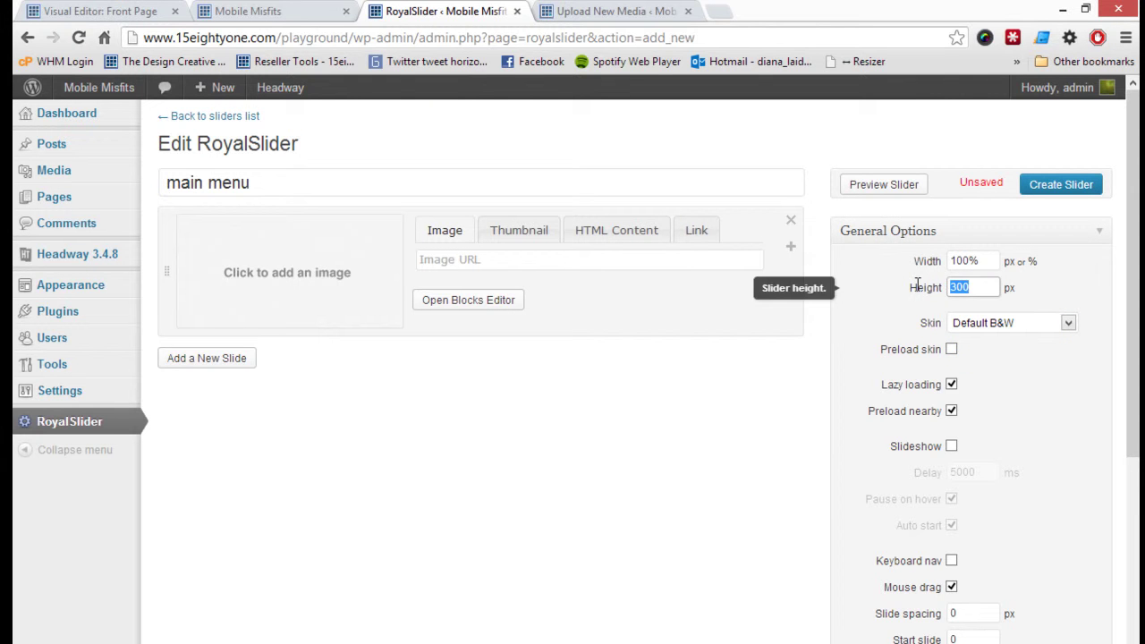
{"action": "type", "text": "435"}
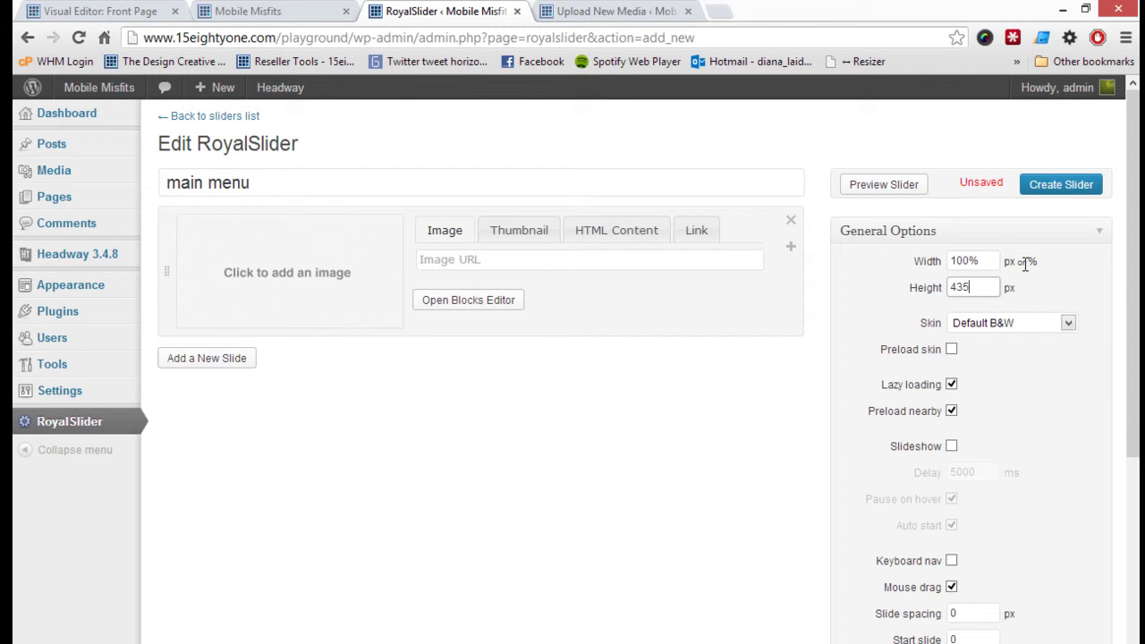
Apply the Minimal White skin and enable the Slideshow and Align imgs to center options
{"action": "left_click", "coordinate": [996, 325]}
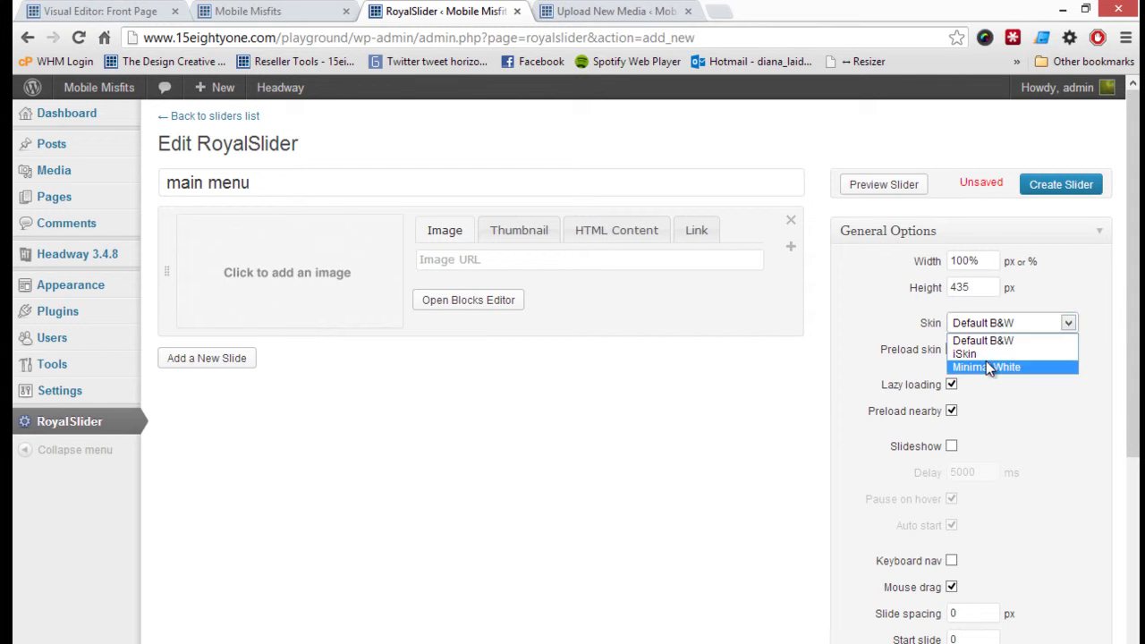
{"action": "left_click", "coordinate": [986, 364]}
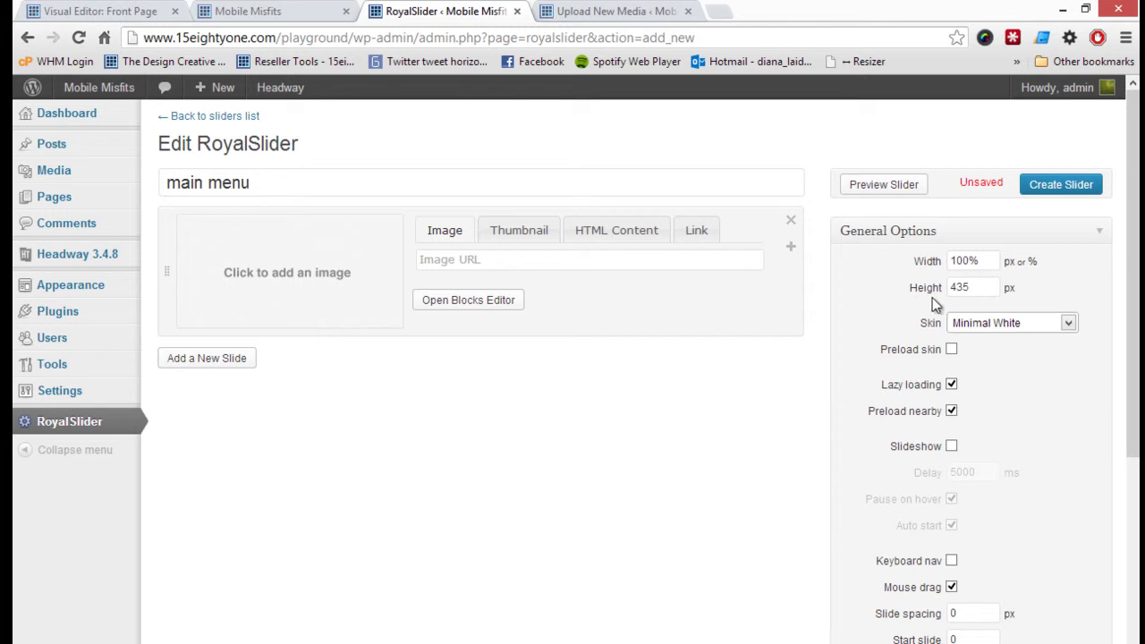
{"action": "left_click", "coordinate": [952, 452]}
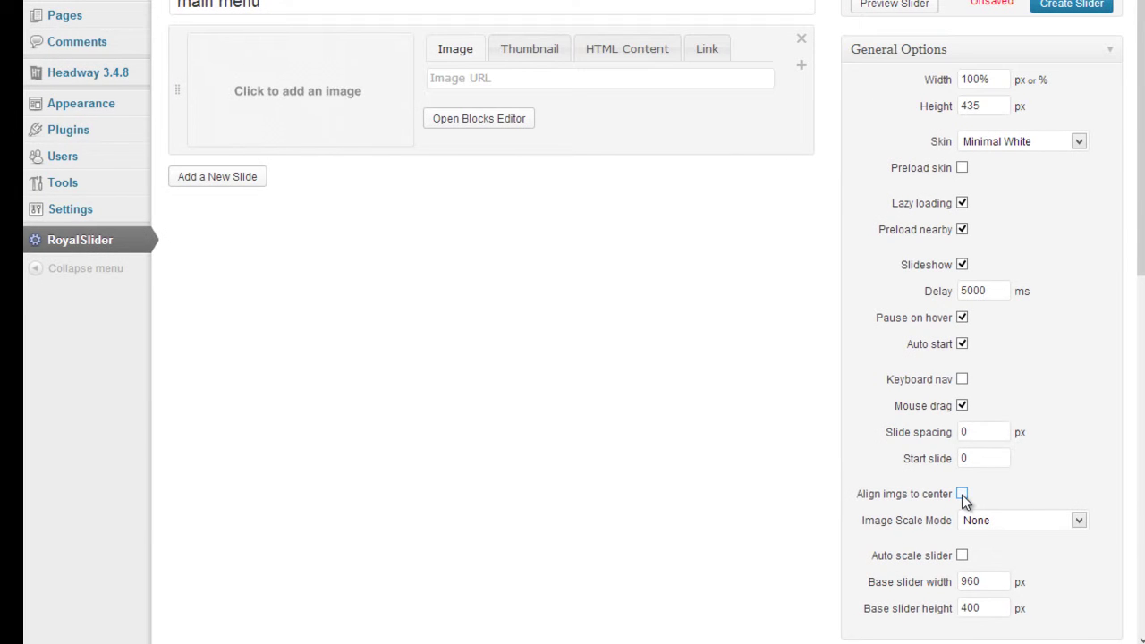
{"action": "left_click", "coordinate": [612, 561]}
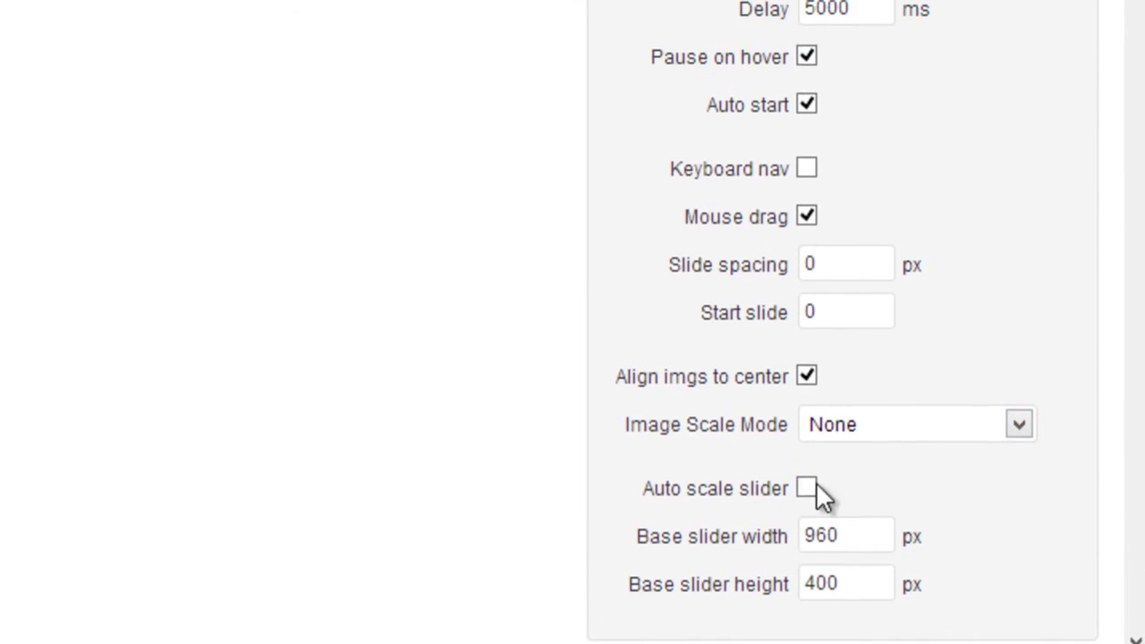
Disable the slider's arrows and set its control navigation to None
{"action": "scroll", "coordinate": [537, 296], "scroll_direction": "down", "scroll_amount": 5}
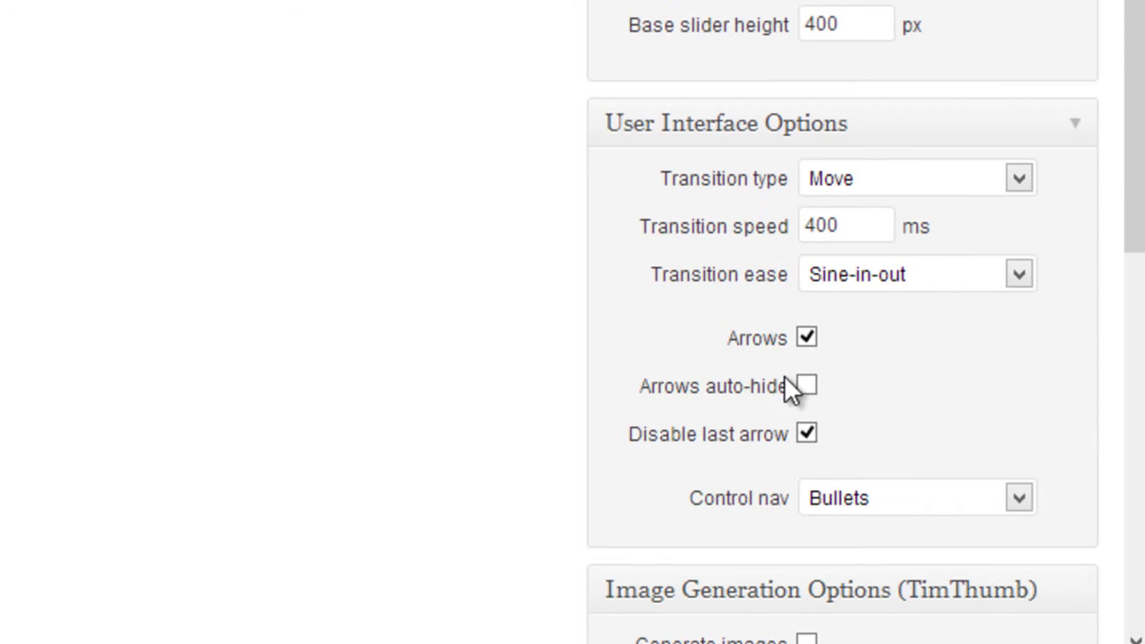
{"action": "key", "text": "space"}
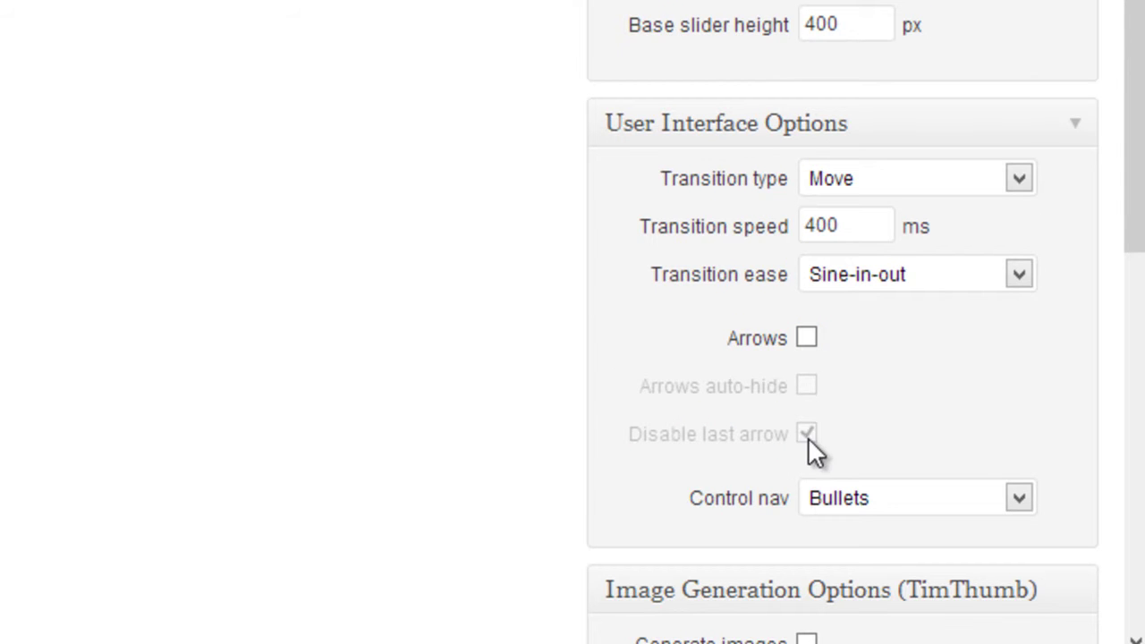
{"action": "left_click", "coordinate": [841, 499]}
{"action": "left_click", "coordinate": [841, 578]}
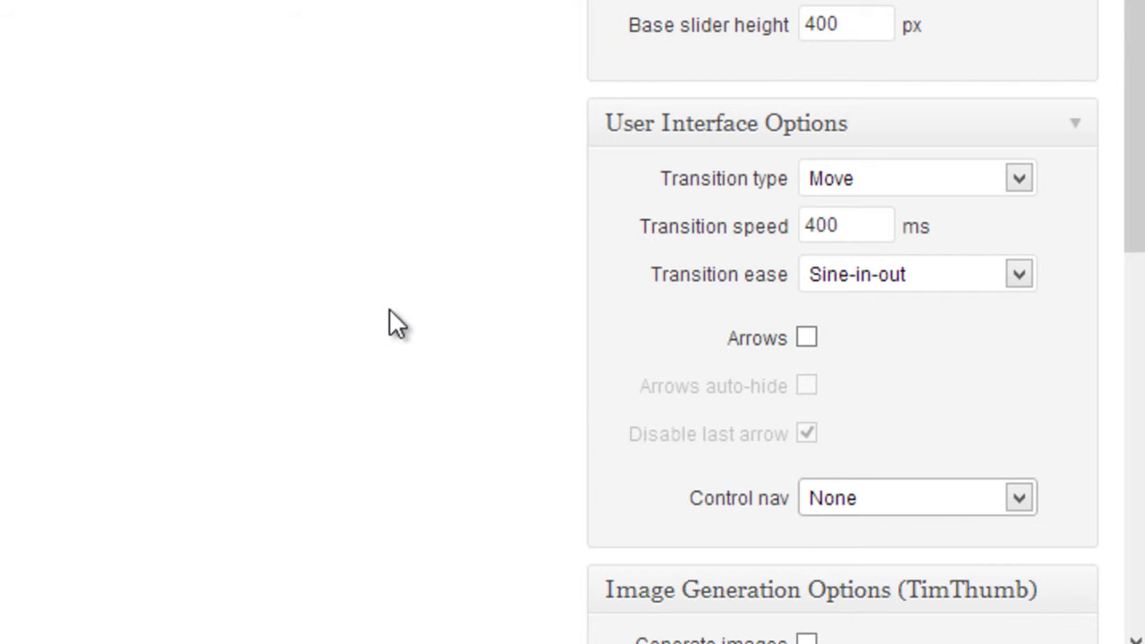
Add a block to the first slide in the Blocks Editor and open its HTML text for editing
{"action": "scroll", "coordinate": [381, 318], "scroll_direction": "down", "scroll_amount": 4}
{"action": "scroll", "coordinate": [398, 338], "scroll_direction": "down", "scroll_amount": 2}
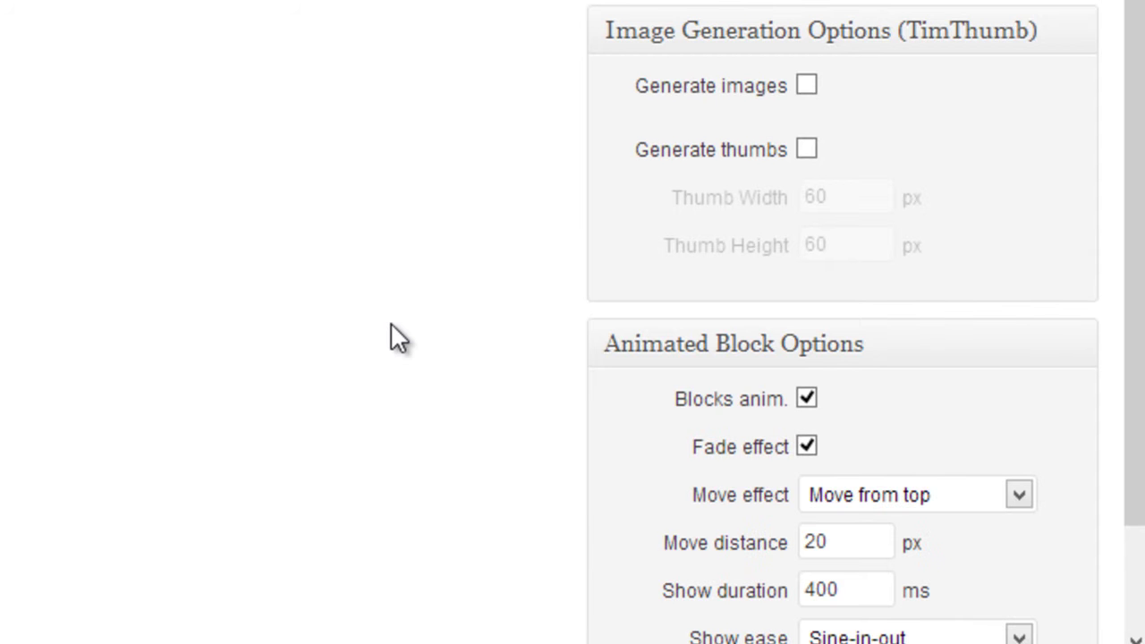
{"action": "scroll", "coordinate": [398, 321], "scroll_direction": "up", "scroll_amount": 10}
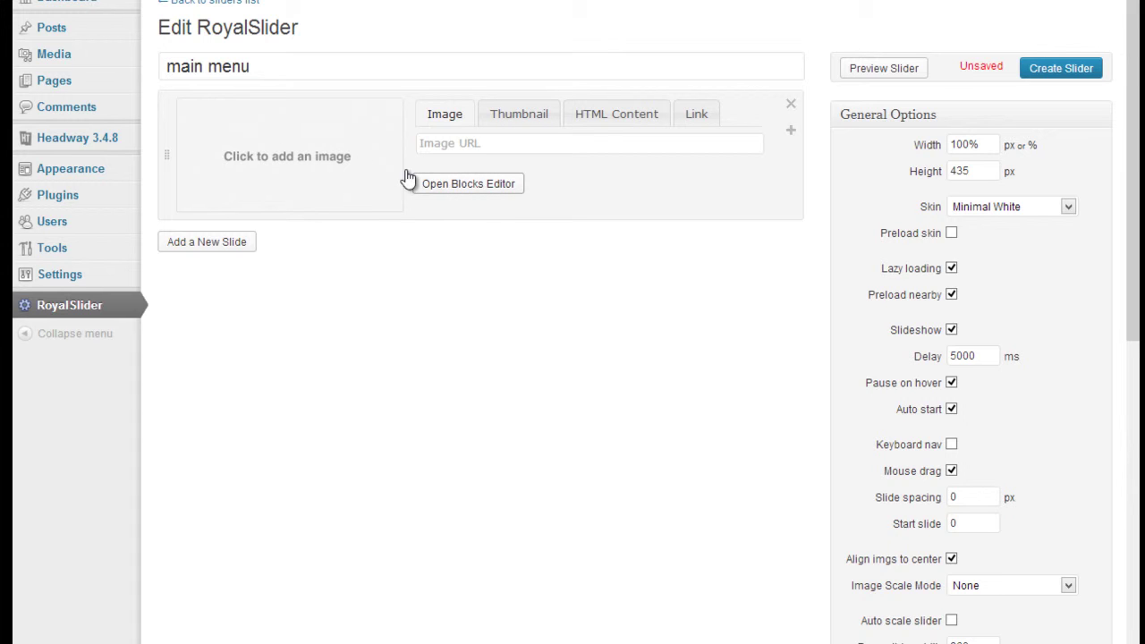
{"action": "left_click", "coordinate": [480, 188]}
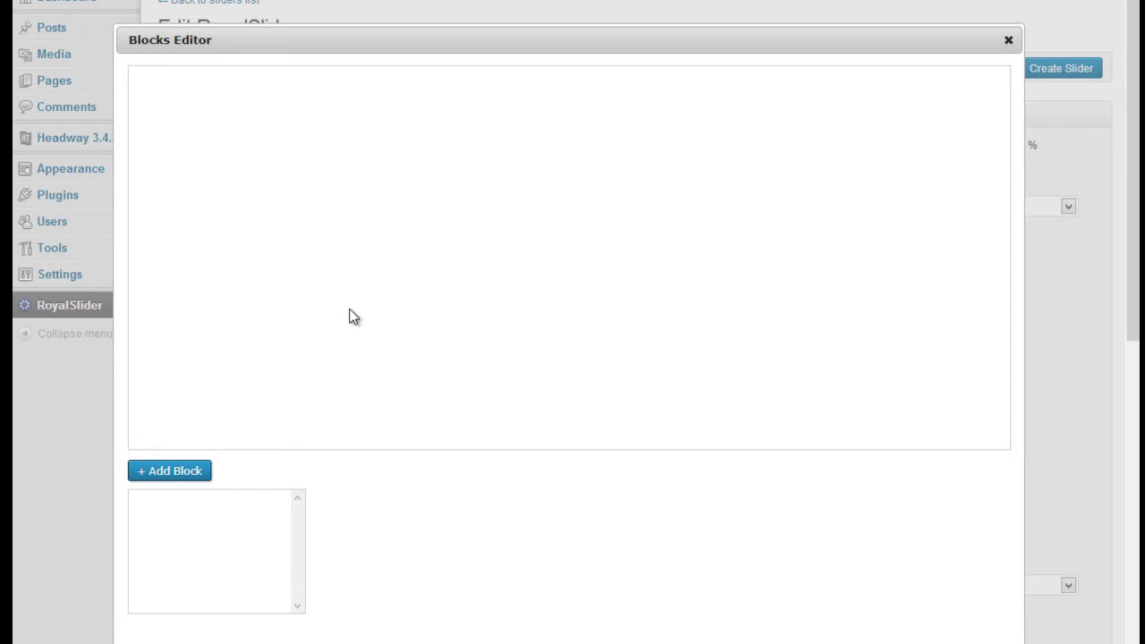
{"action": "left_click", "coordinate": [174, 472]}
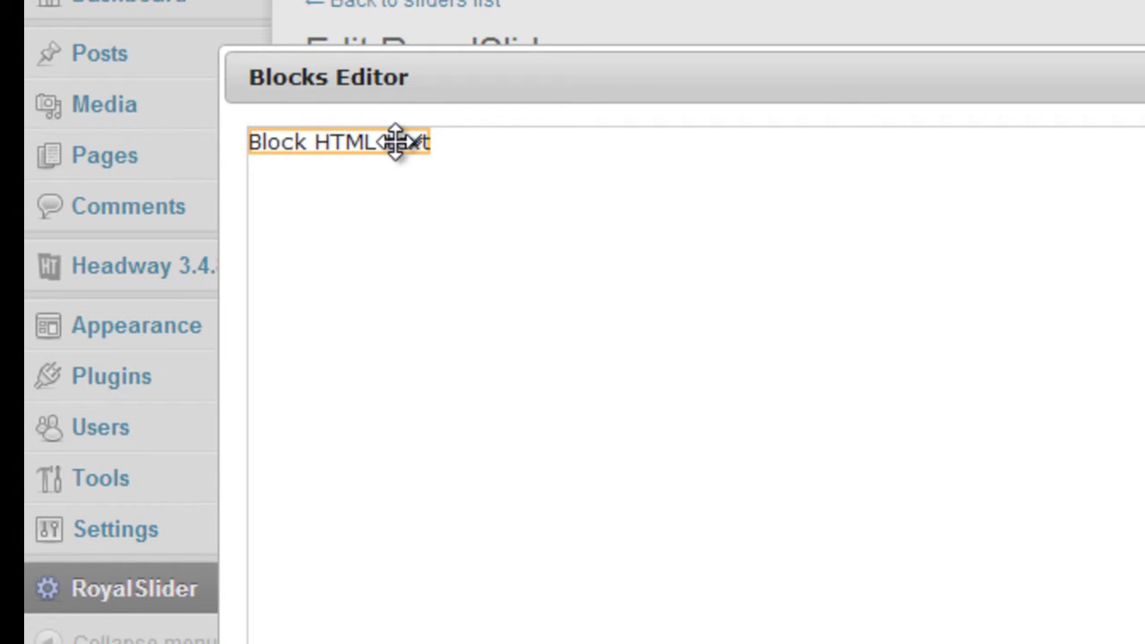
{"action": "double_click", "coordinate": [340, 141]}
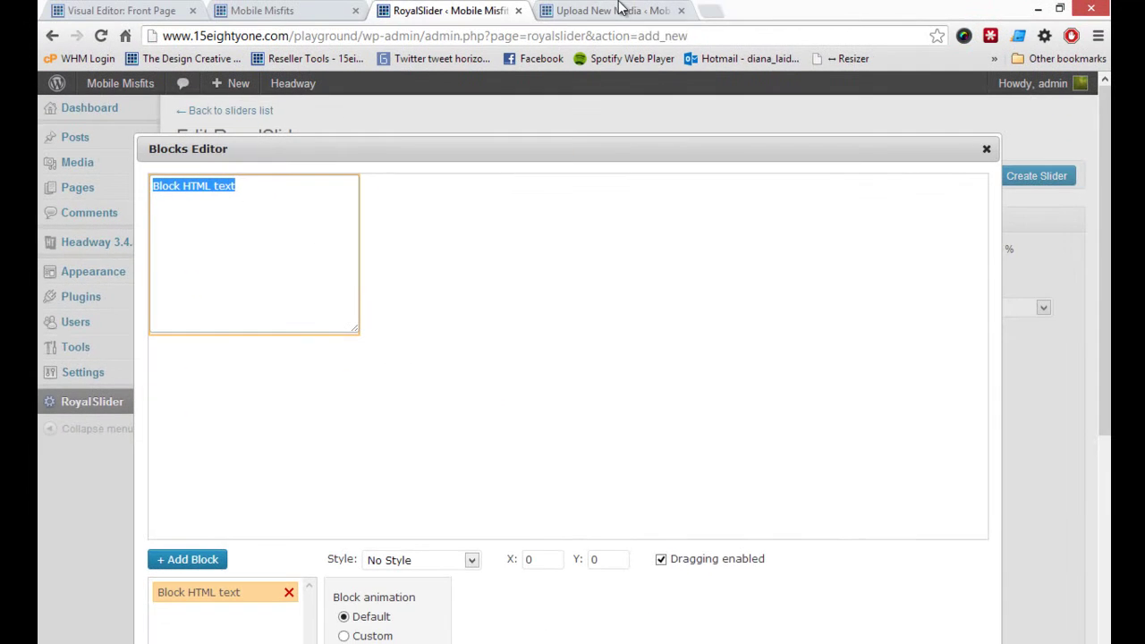
Open the details of the last slider1 image among the uploaded media and copy its file URL
{"action": "left_click", "coordinate": [615, 10]}
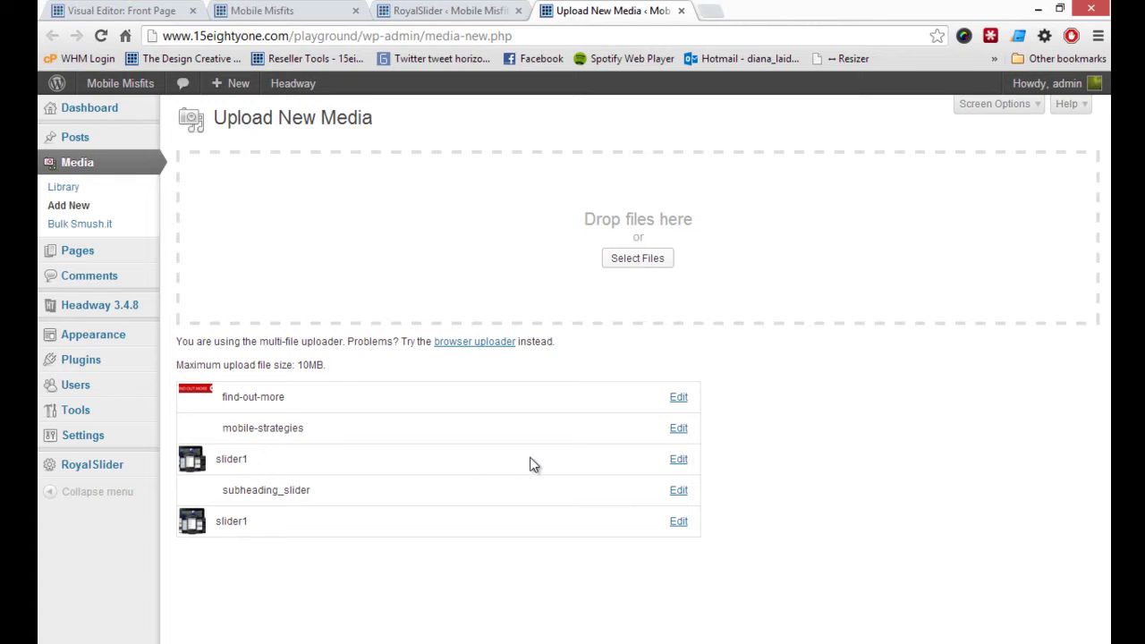
{"action": "left_click", "coordinate": [678, 521]}
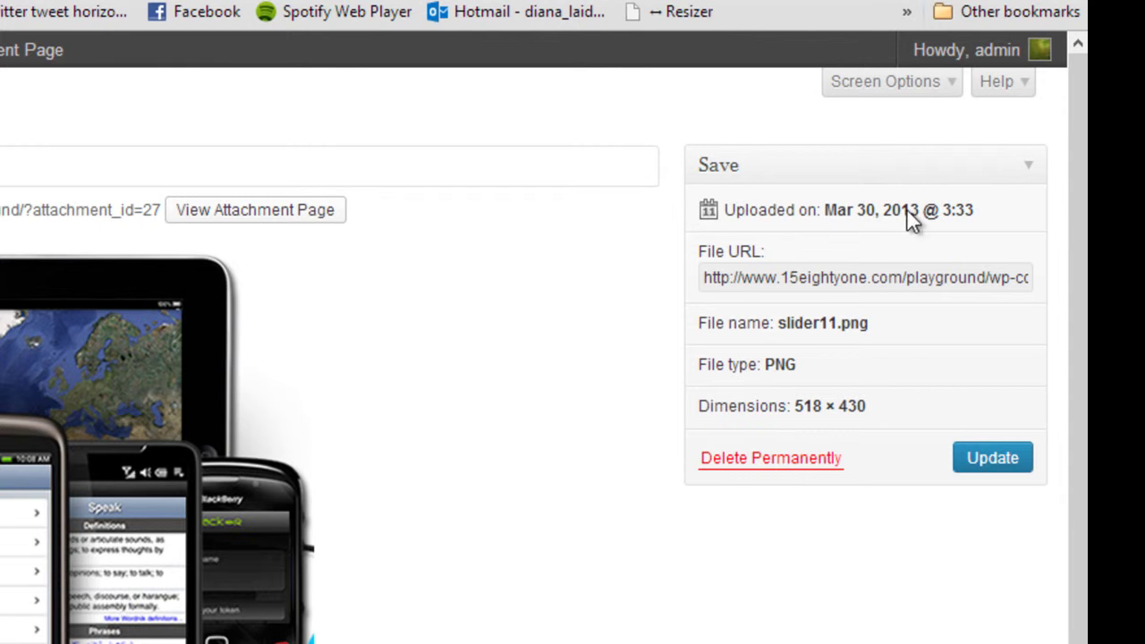
{"action": "double_click", "coordinate": [841, 278]}
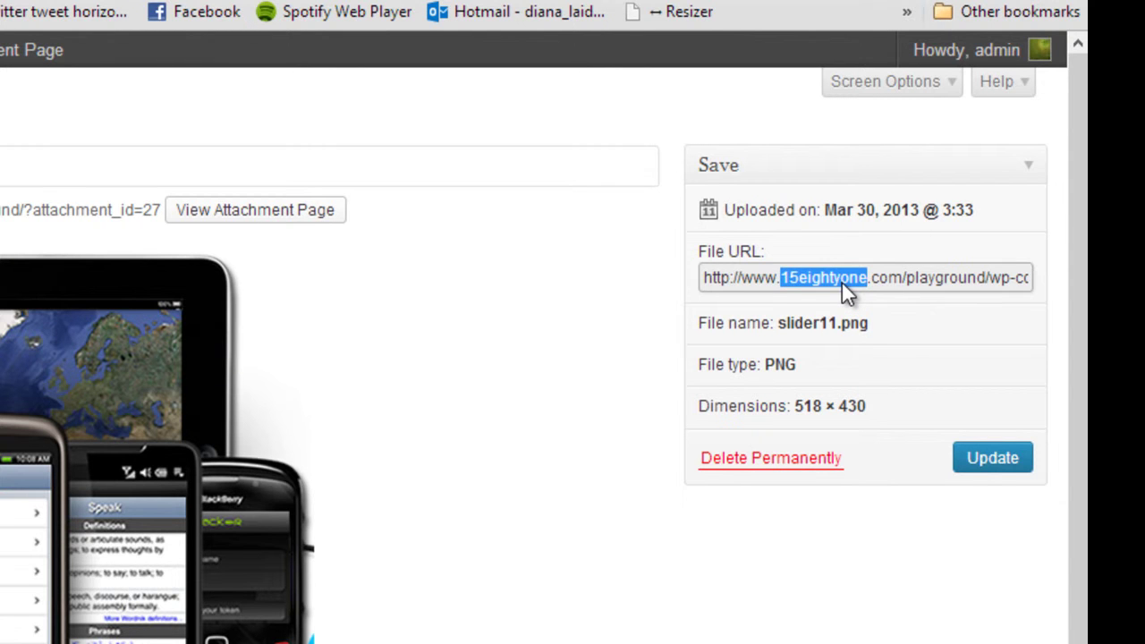
{"action": "key", "text": "ctrl+a"}
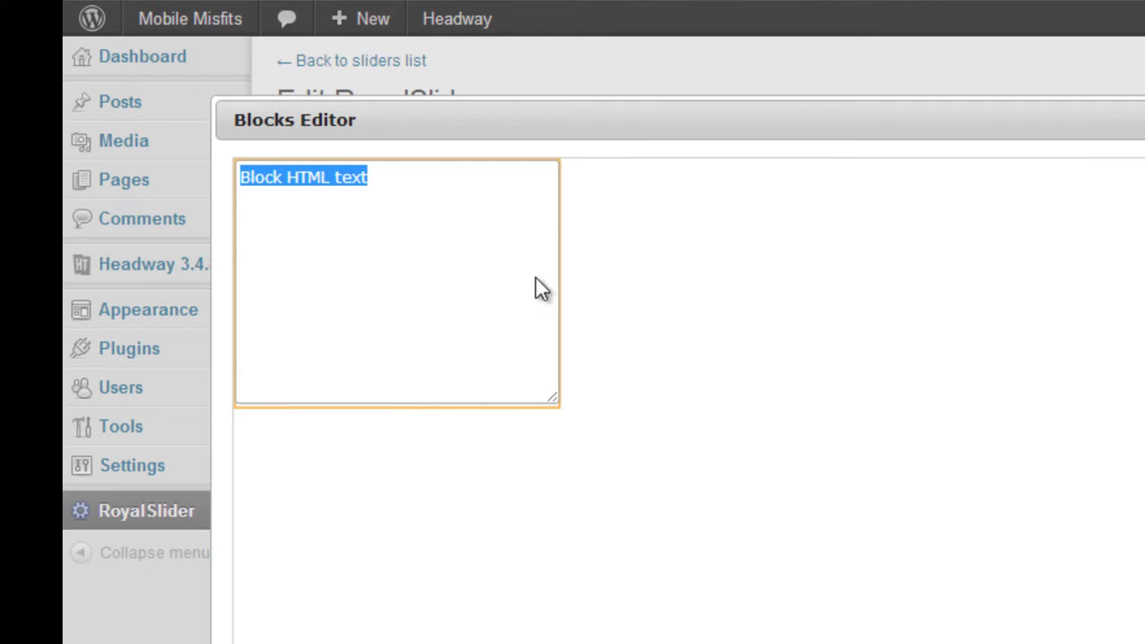
Replace the block's text with an <img src=""> tag containing the slider11.png URL, and move the image block to X 31, Y 1
{"action": "left_click", "coordinate": [404, 199]}
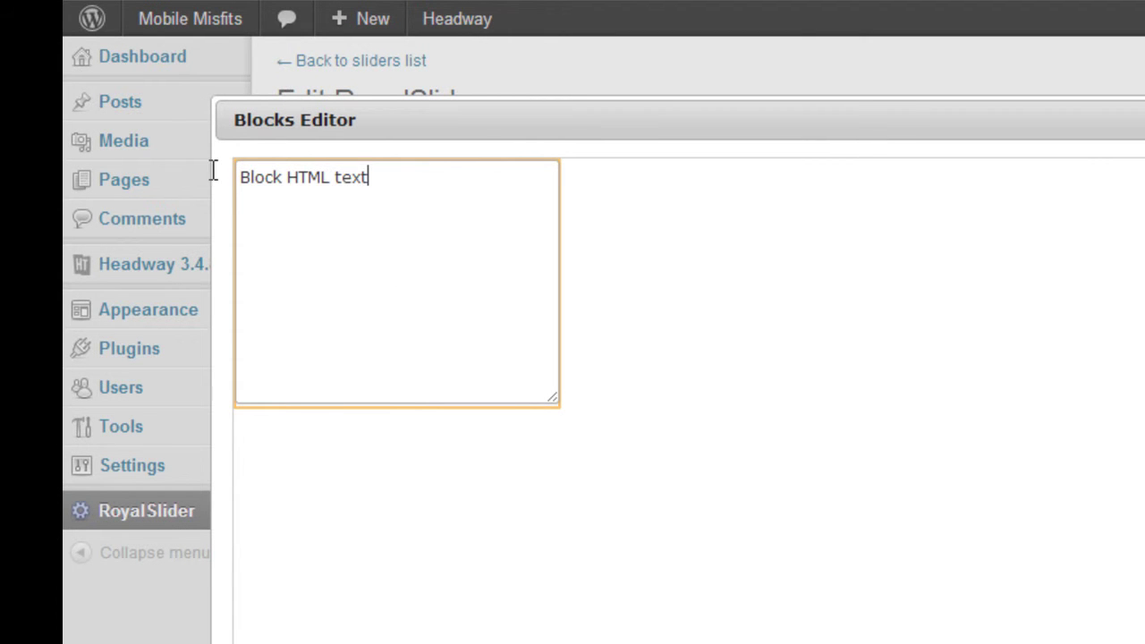
{"action": "key", "text": "ctrl+a"}
{"action": "type", "text": "<im"}
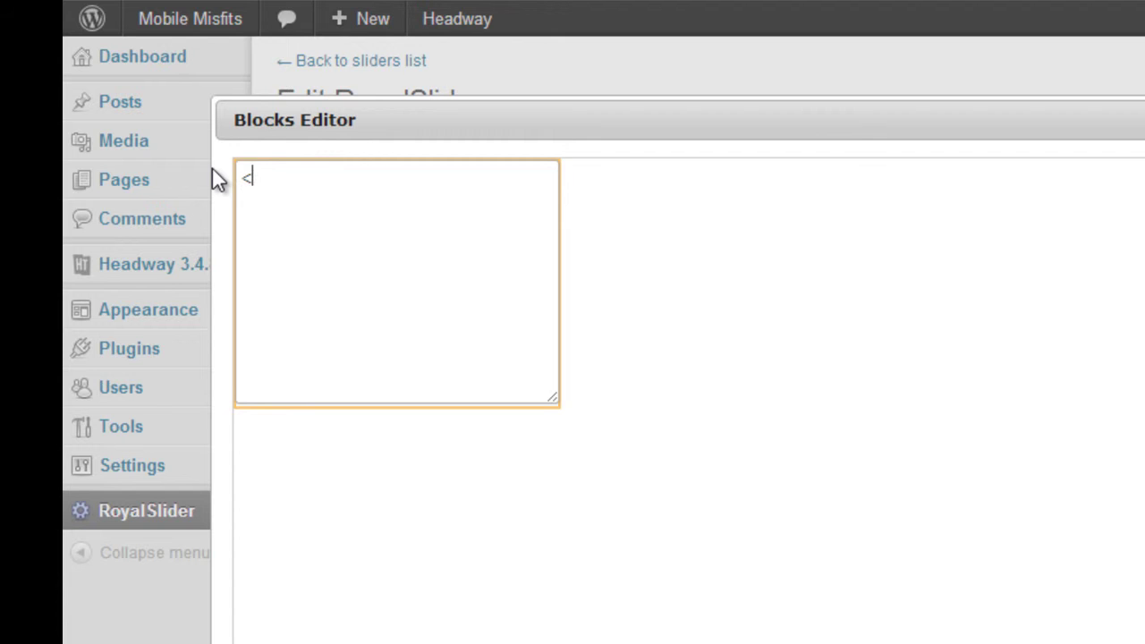
{"action": "type", "text": "g src"}
{"action": "type", "text": "=\""}
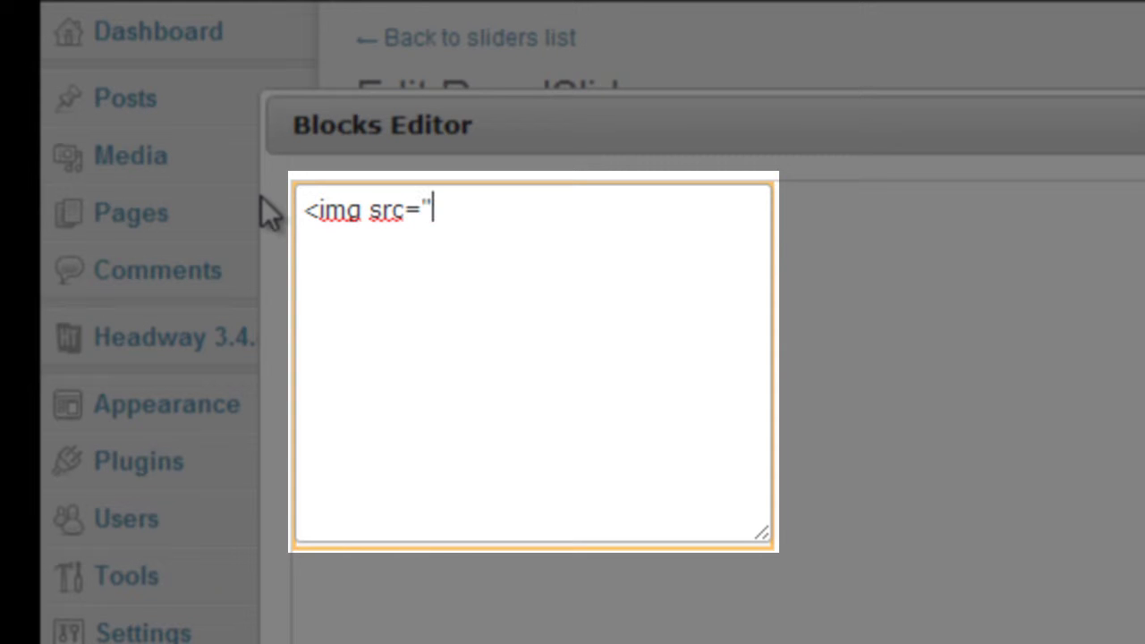
{"action": "type", "text": "http://www.15eightyone.com/playground/wp-content/uploads/slider11.png"}
{"action": "type", "text": "\">"}
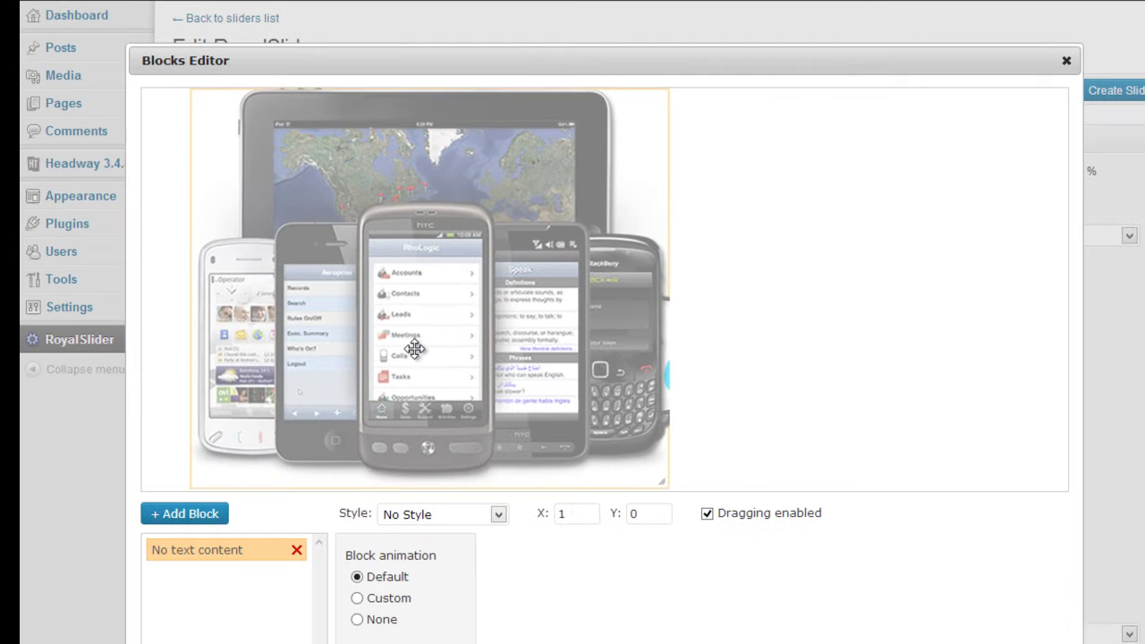
{"action": "left_click_drag", "start_coordinate": [415, 349], "coordinate": [396, 349]}
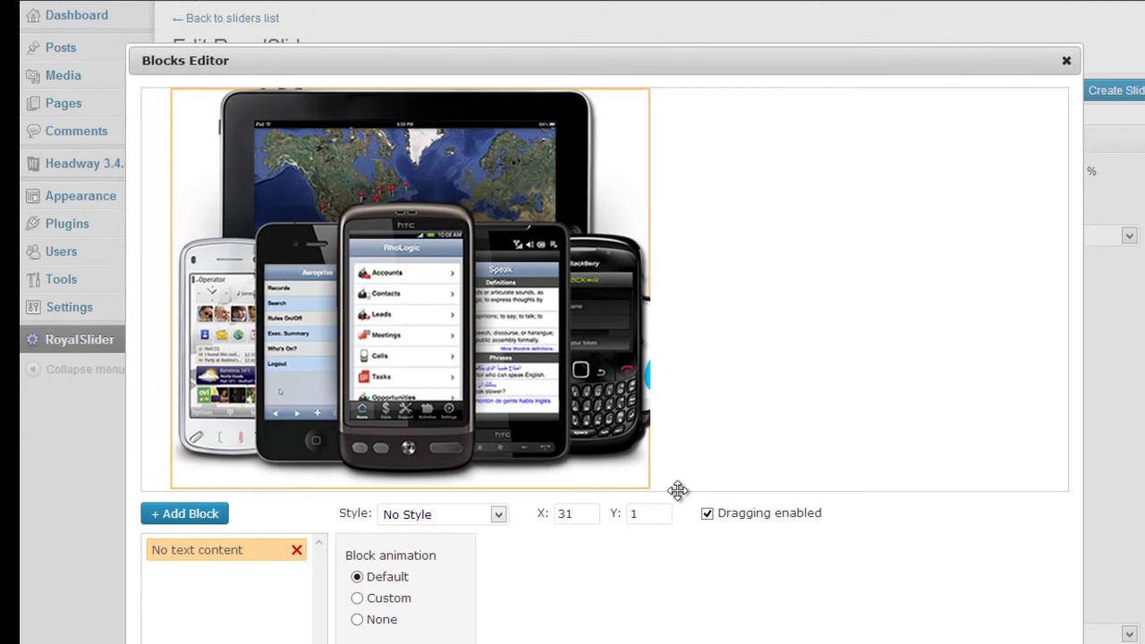
Widen the image block slightly in the Blocks Editor and move it to X 30, Y 0
{"action": "left_click_drag", "start_coordinate": [681, 480], "coordinate": [706, 478]}
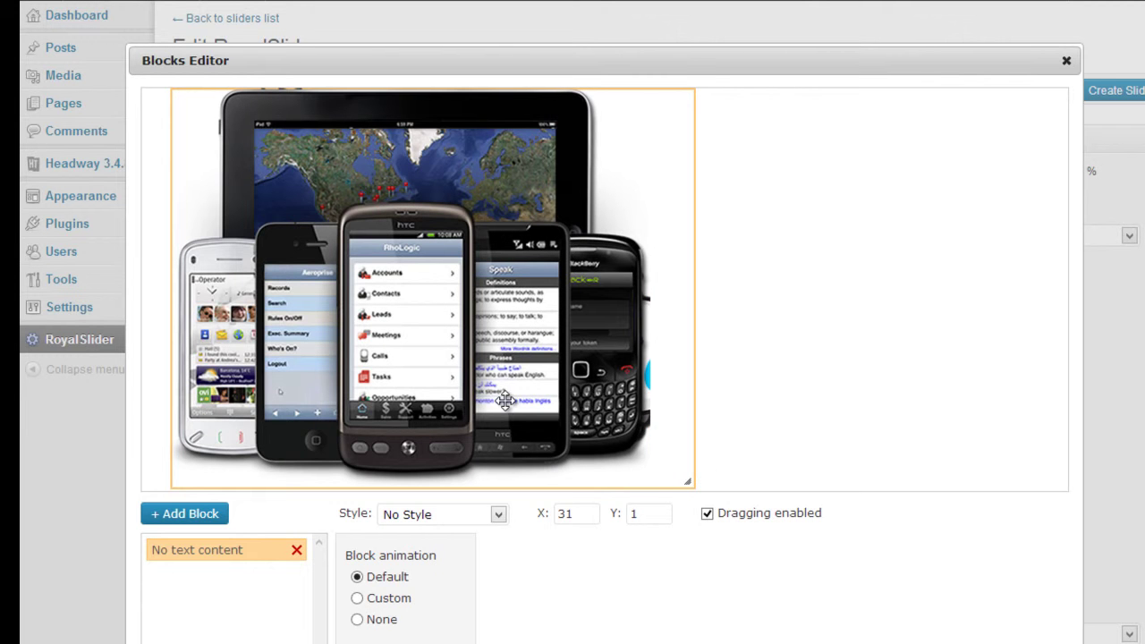
{"action": "left_click_drag", "start_coordinate": [462, 405], "coordinate": [447, 402]}
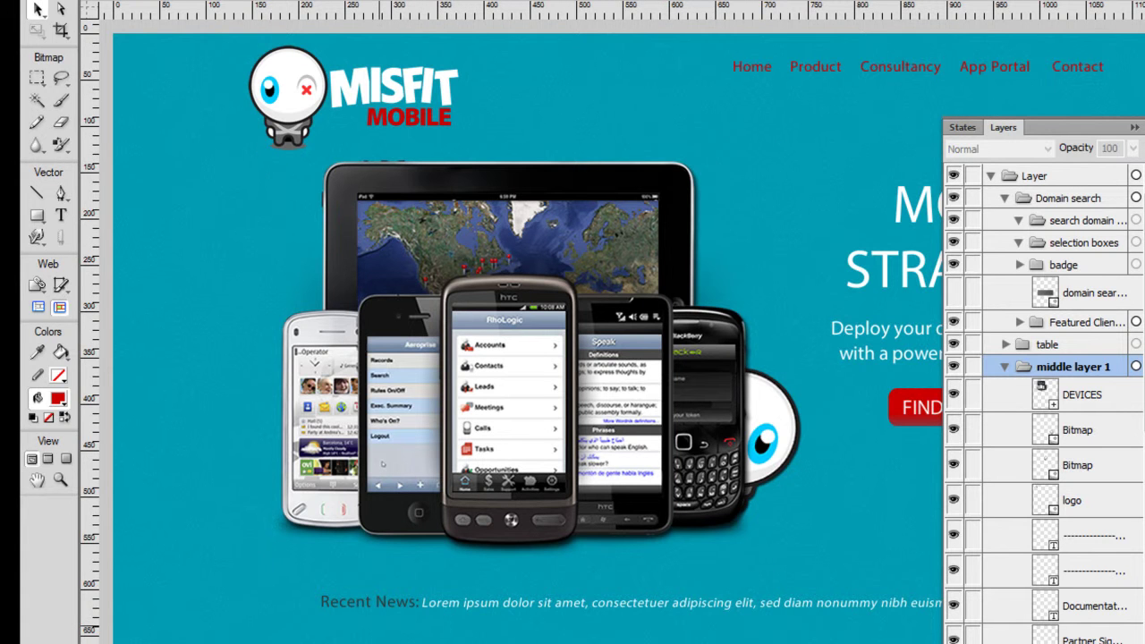
Switch to the Misfit Mobile design in Fireworks and select the devices artwork together with the mascot bitmap behind it
{"action": "key", "text": "alt+Tab"}
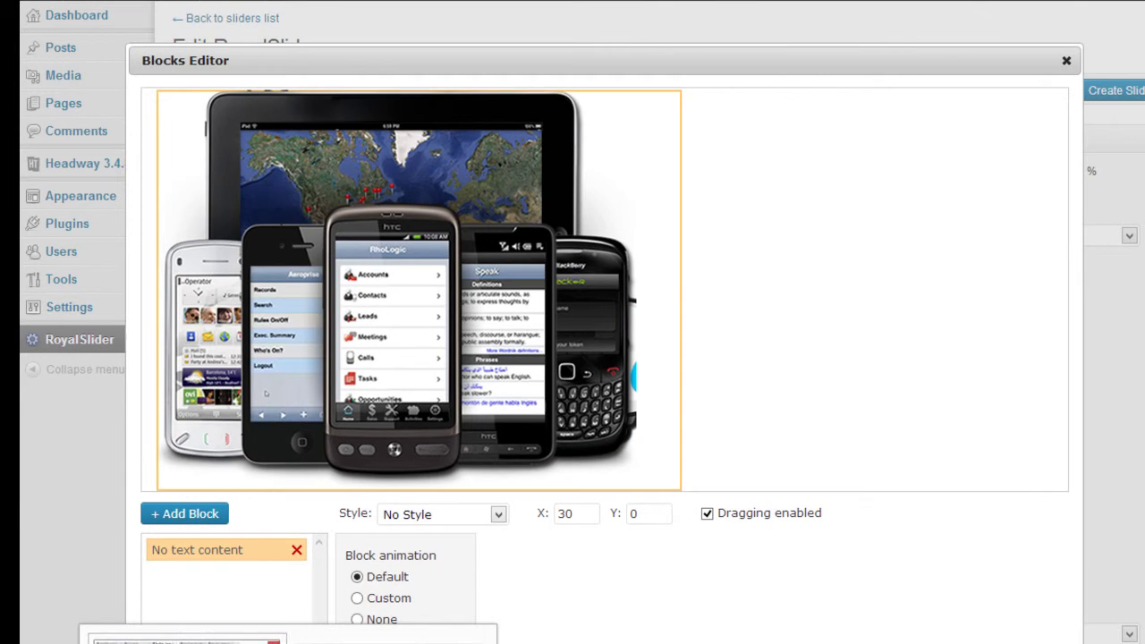
{"action": "key", "text": "alt+Tab"}
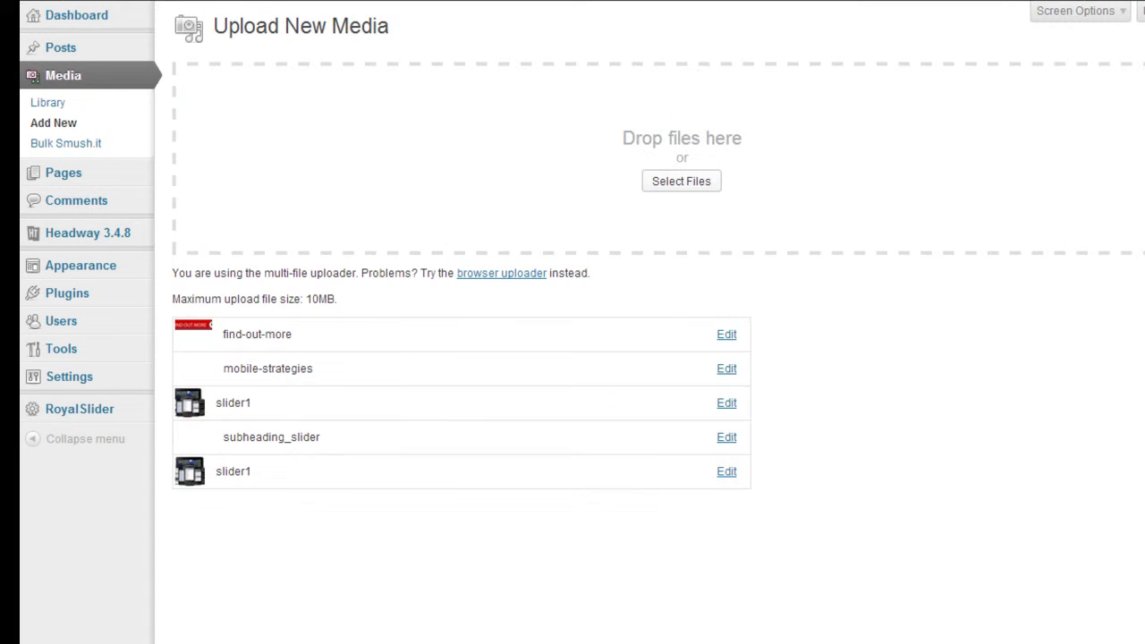
{"action": "key", "text": "alt+Tab"}
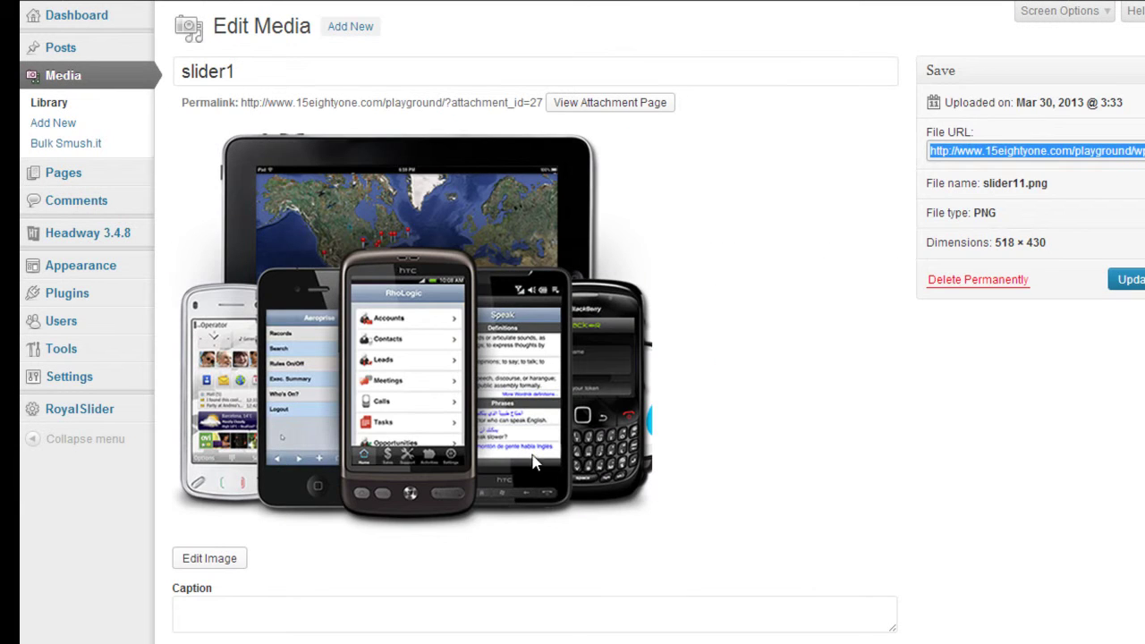
{"action": "key", "text": "alt+Tab"}
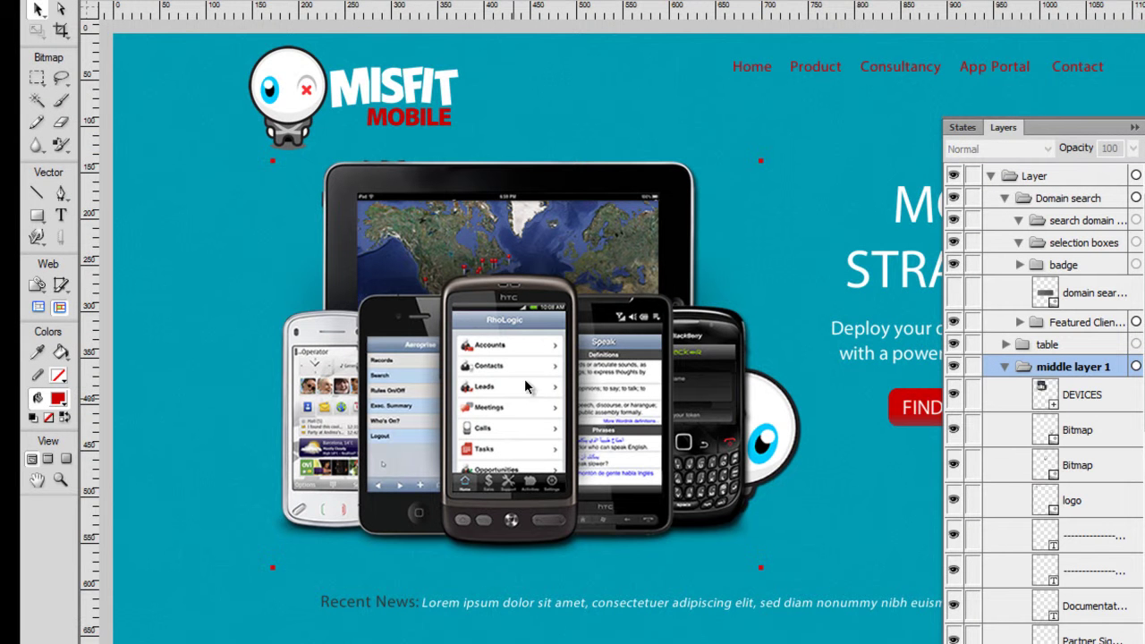
{"action": "left_click", "coordinate": [373, 454]}
{"action": "left_click", "coordinate": [154, 420]}
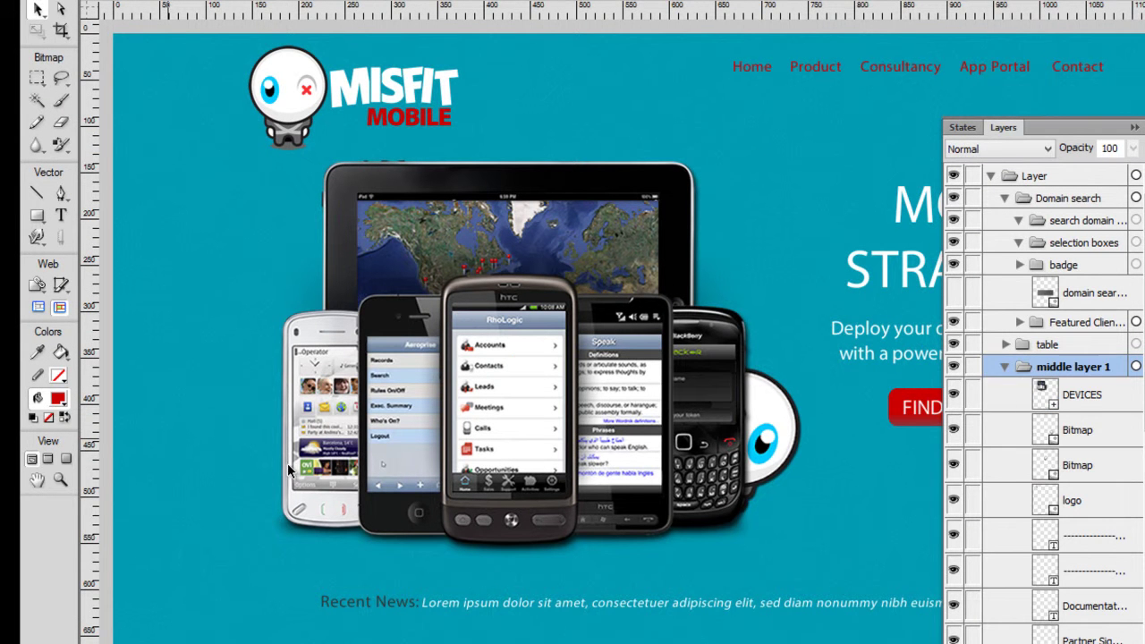
{"action": "left_click", "coordinate": [498, 392]}
{"action": "left_click_drag", "start_coordinate": [830, 537], "coordinate": [403, 331]}
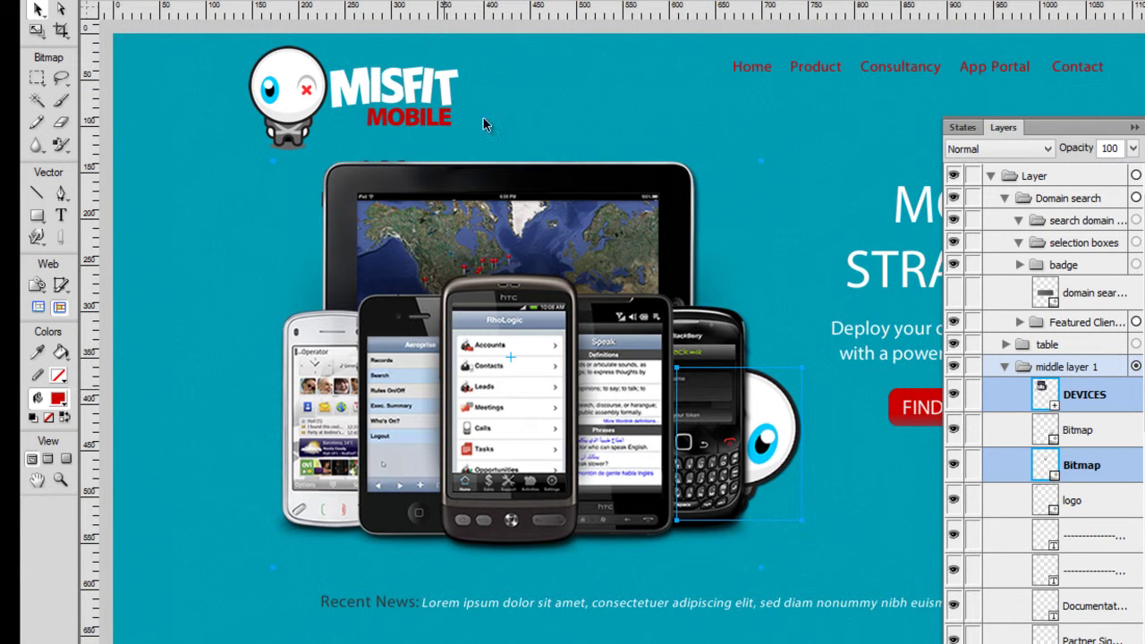
Create a new transparent 574 × 434 pixel document at 72 pixels/inch and paste the devices and mascot artwork into it
{"action": "right_click", "coordinate": [285, 1]}
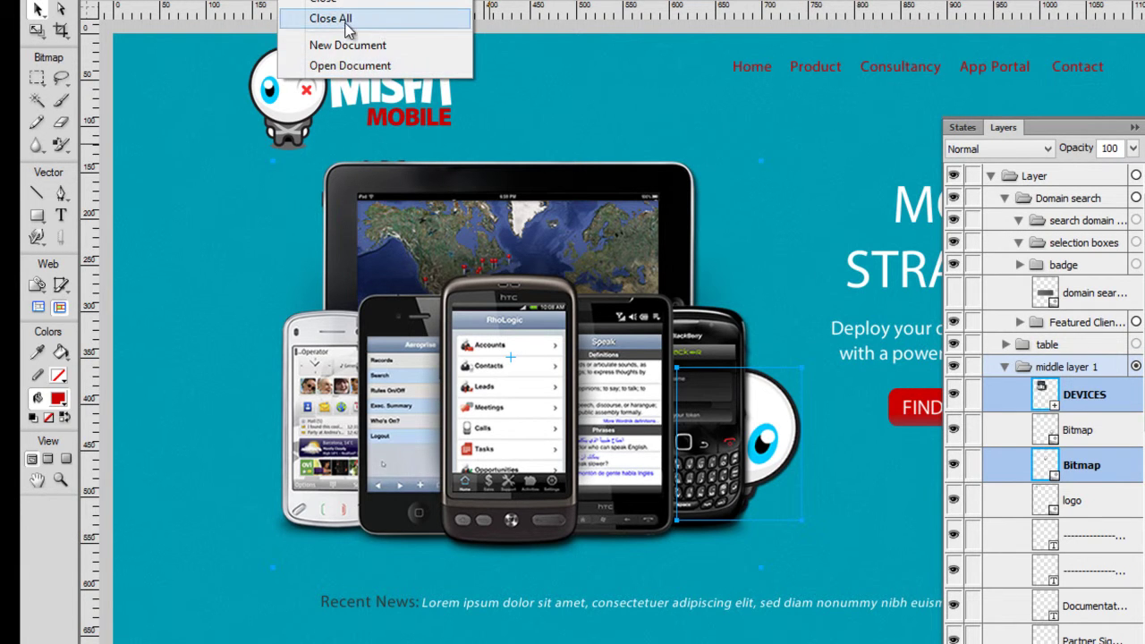
{"action": "left_click", "coordinate": [394, 42]}
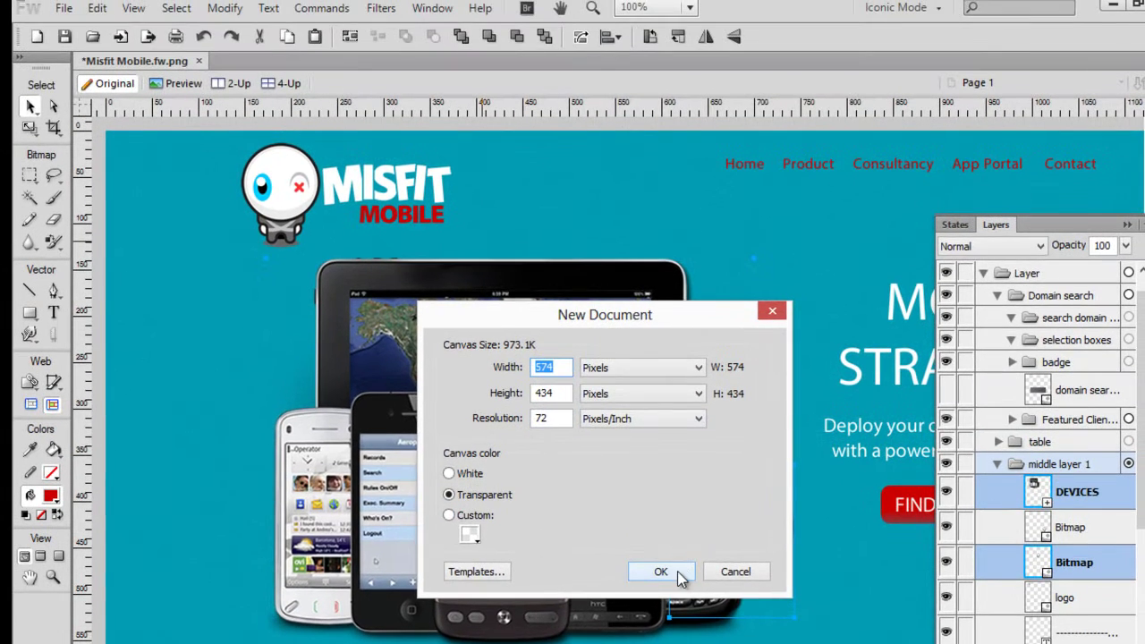
{"action": "left_click", "coordinate": [662, 563]}
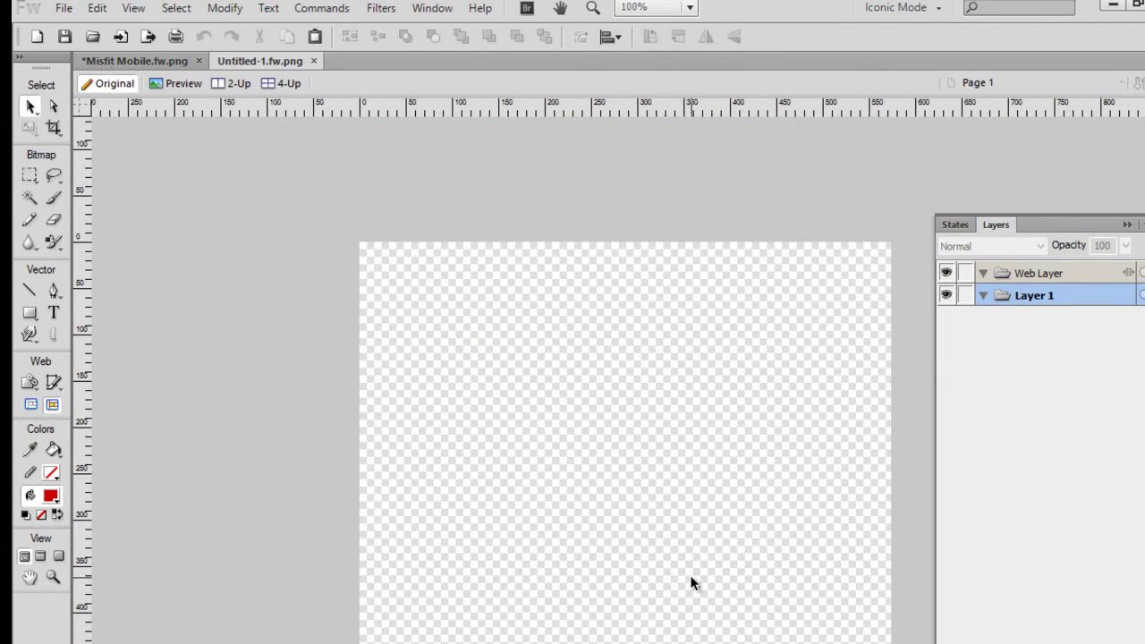
{"action": "key", "text": "ctrl+v"}
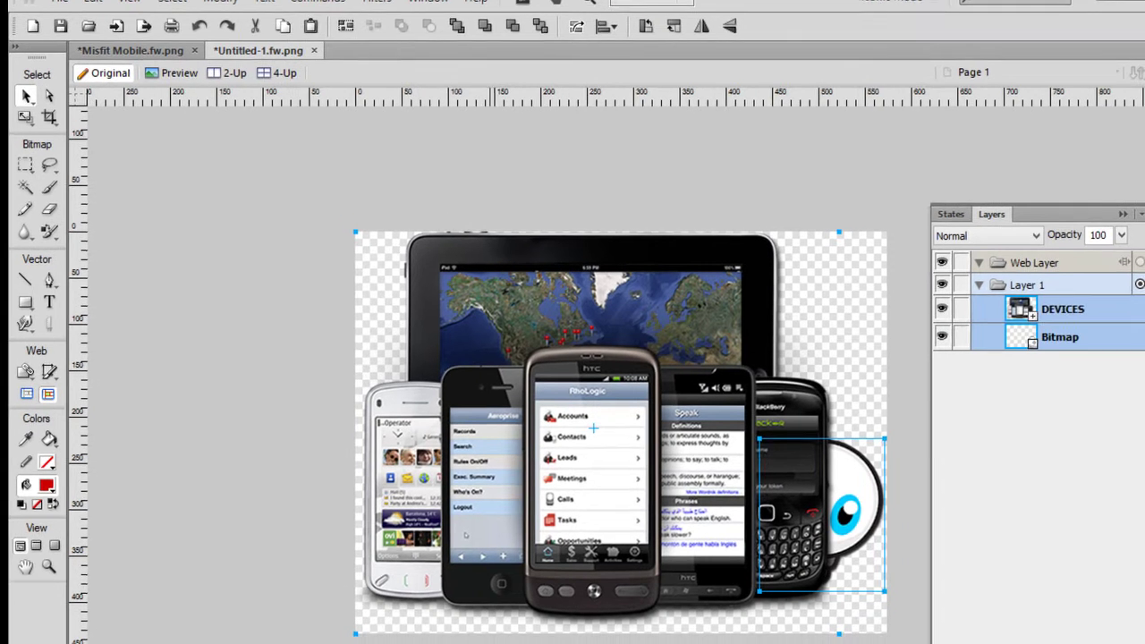
Deselect the pasted artwork and fit the document's canvas to it
{"action": "left_click", "coordinate": [450, 643]}
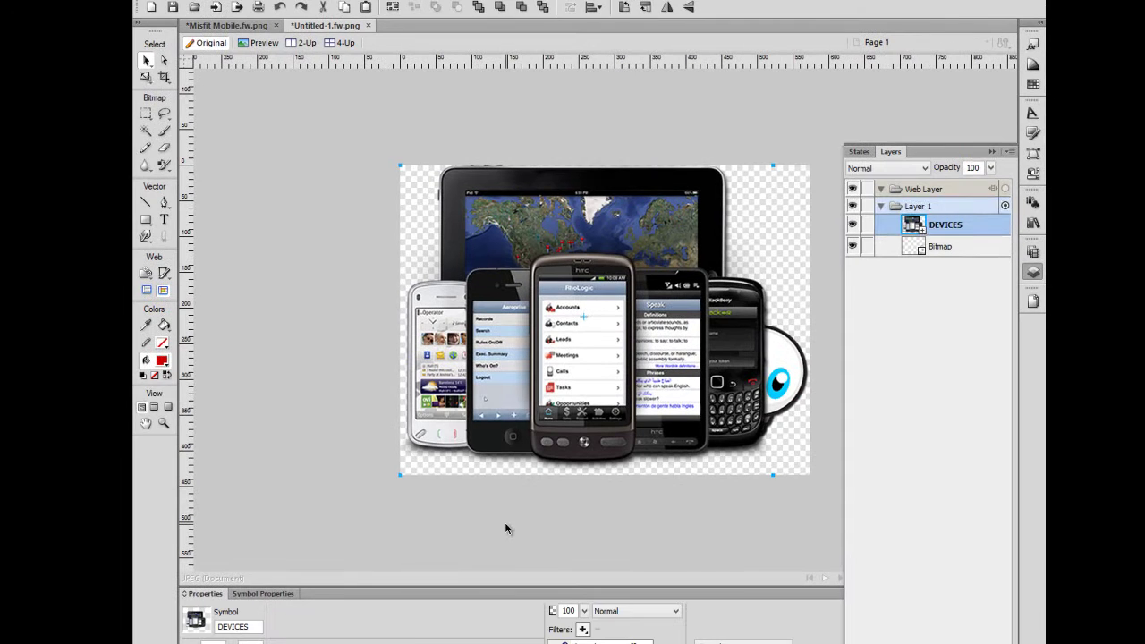
{"action": "left_click", "coordinate": [587, 570]}
{"action": "left_click", "coordinate": [521, 612]}
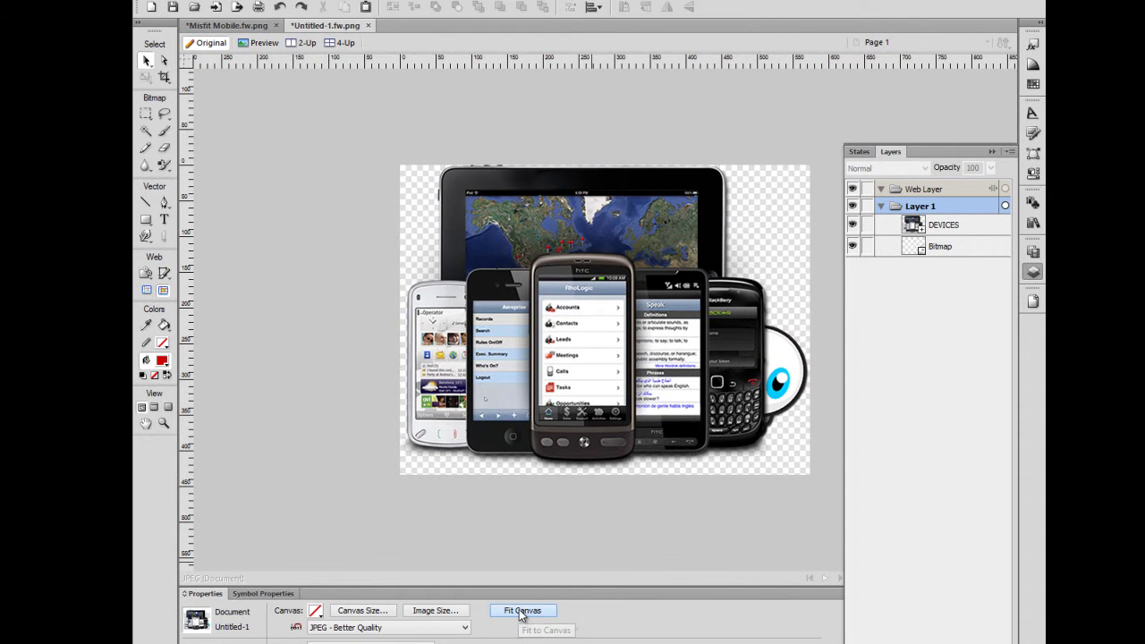
{"action": "left_click", "coordinate": [551, 513]}
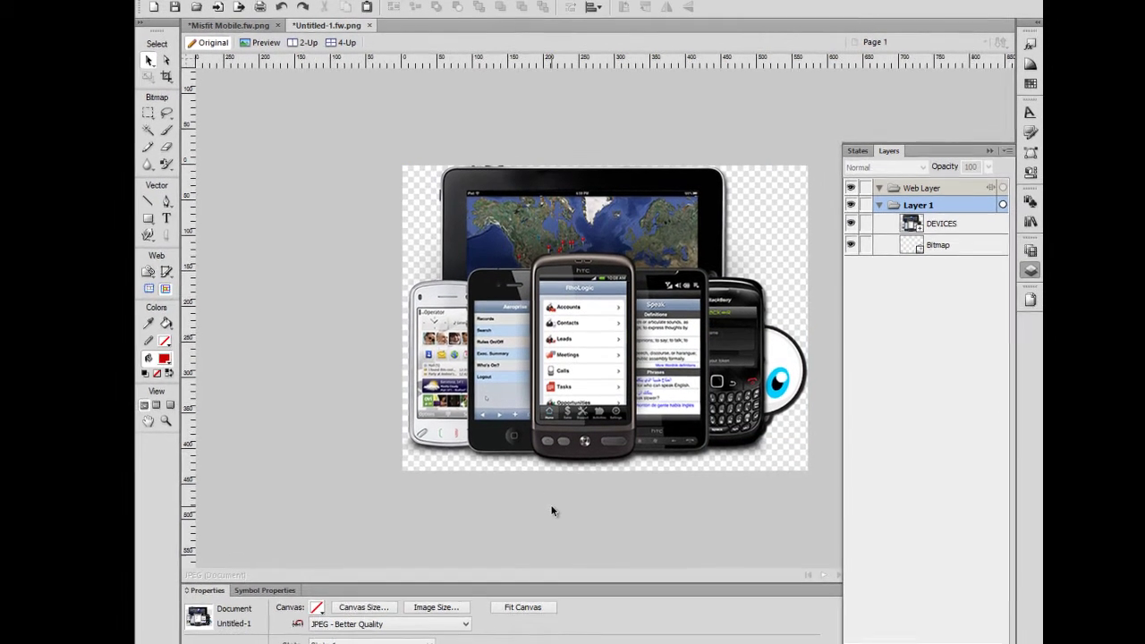
Set up saving the document as a Flattened PNG in the assets folder, using the existing slider1.png file name
{"action": "left_click", "coordinate": [179, 0]}
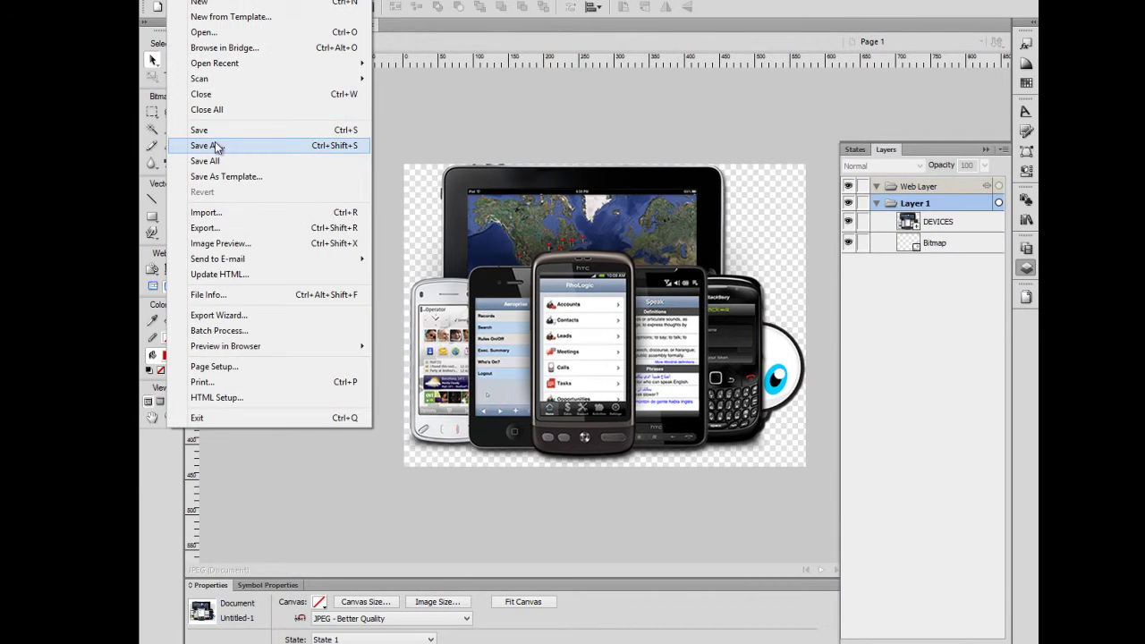
{"action": "left_click", "coordinate": [206, 144]}
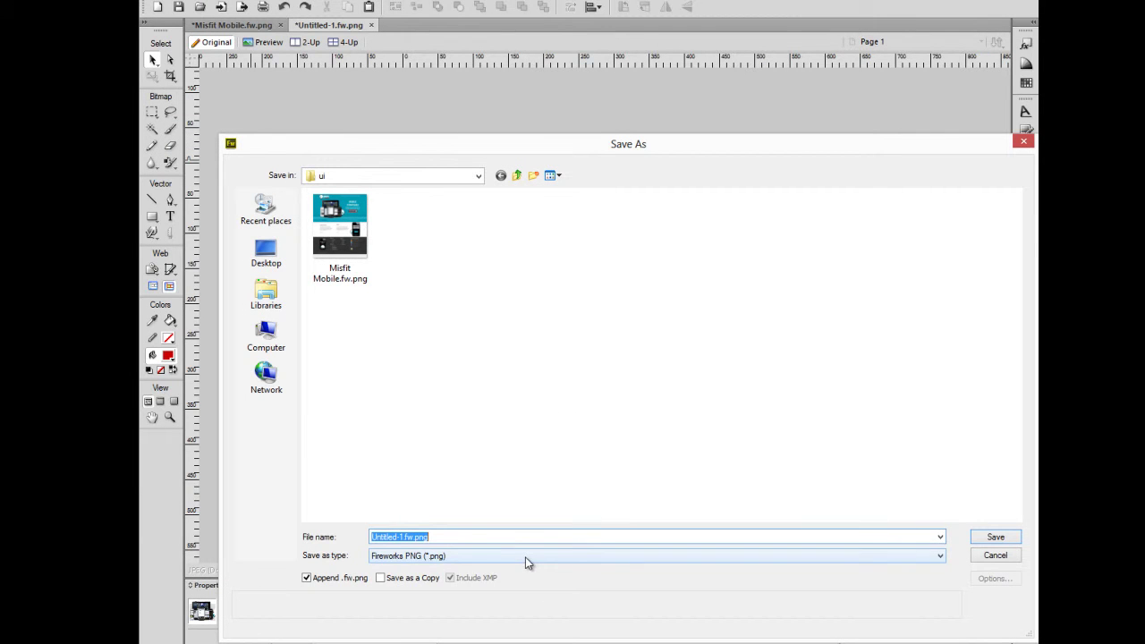
{"action": "left_click", "coordinate": [525, 555]}
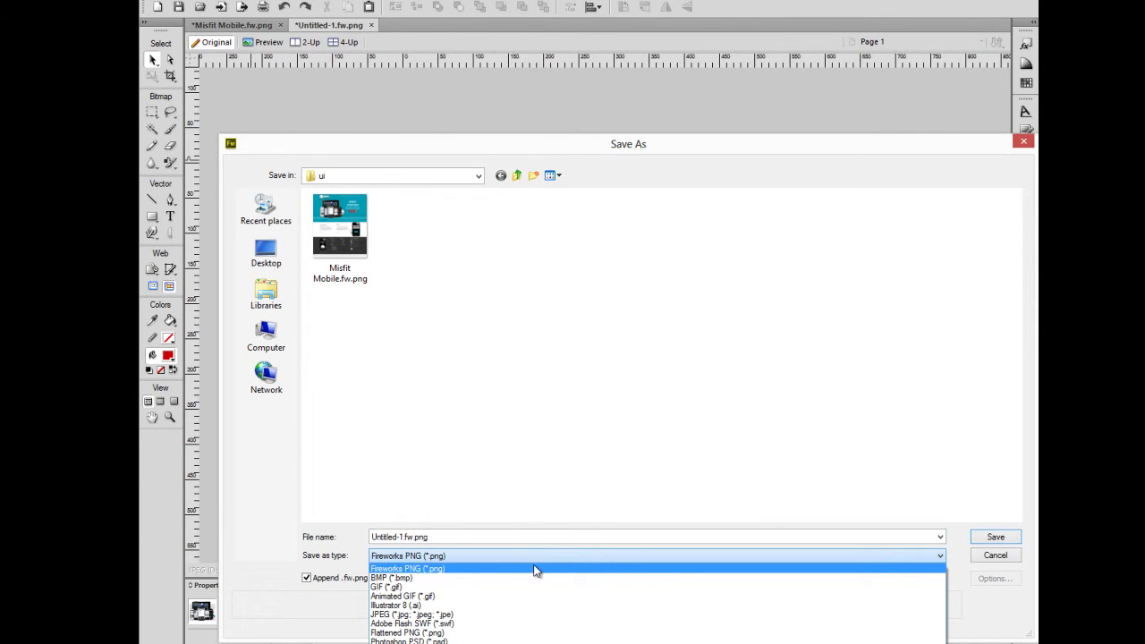
{"action": "left_click", "coordinate": [470, 633]}
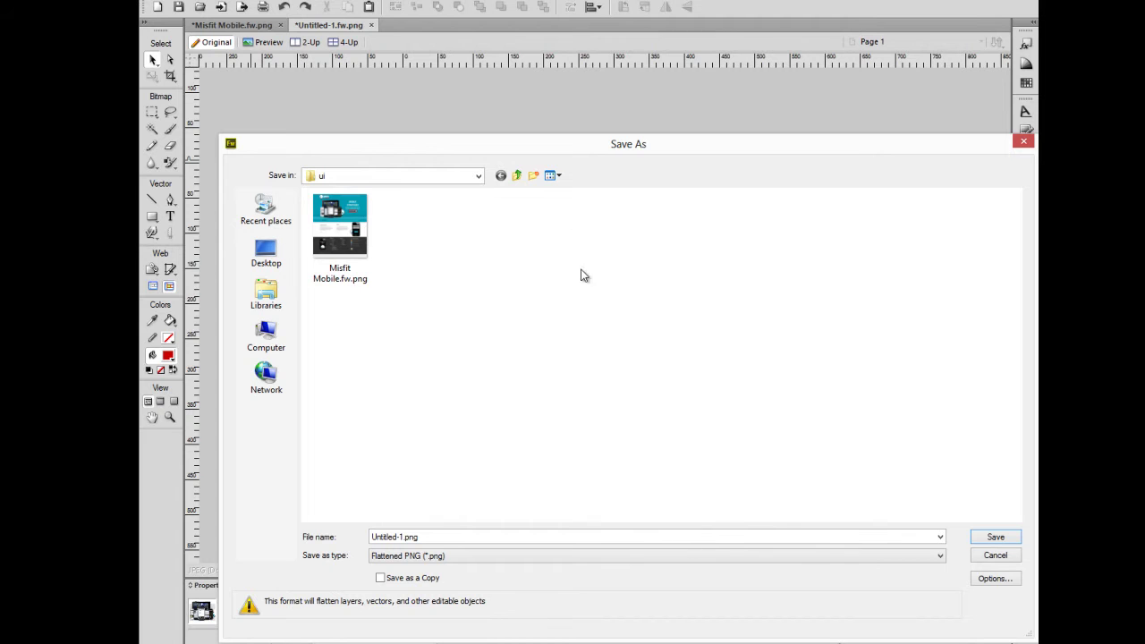
{"action": "left_click", "coordinate": [517, 175]}
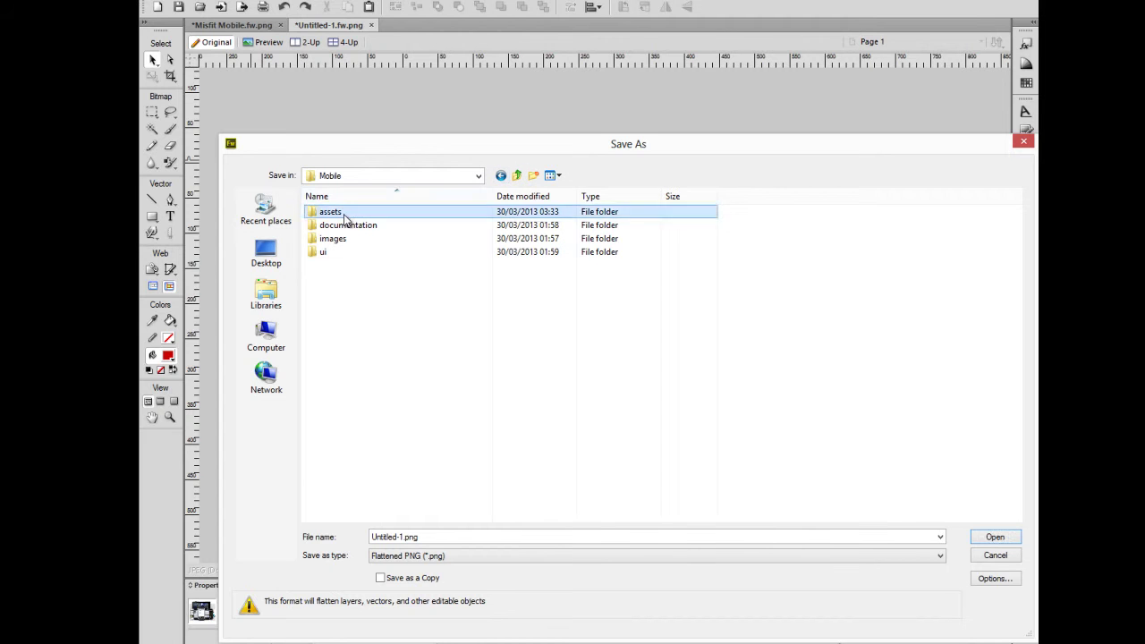
{"action": "double_click", "coordinate": [344, 216]}
{"action": "left_click", "coordinate": [711, 235]}
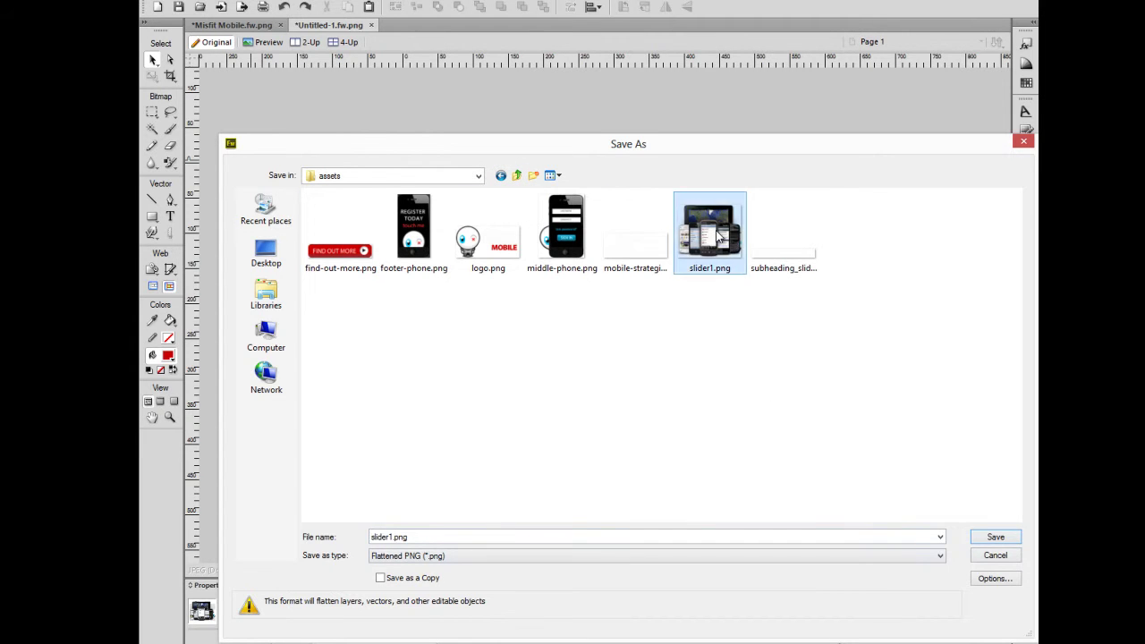
Set the export format to PNG 32 and save the image, replacing the existing slider1.png
{"action": "left_click", "coordinate": [993, 578]}
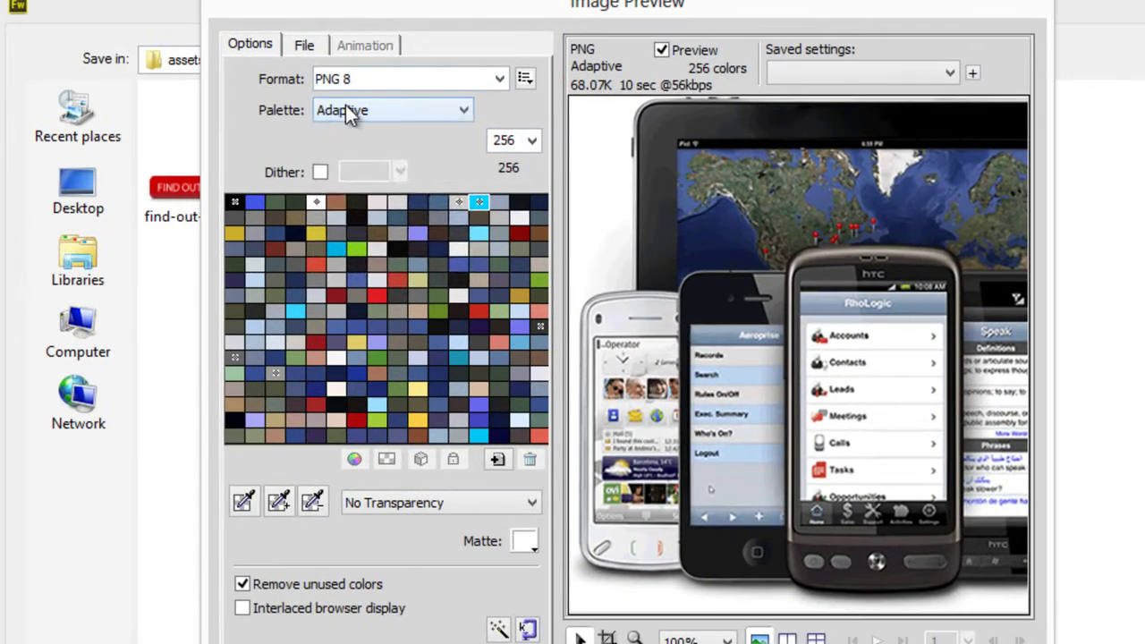
{"action": "left_click", "coordinate": [345, 108]}
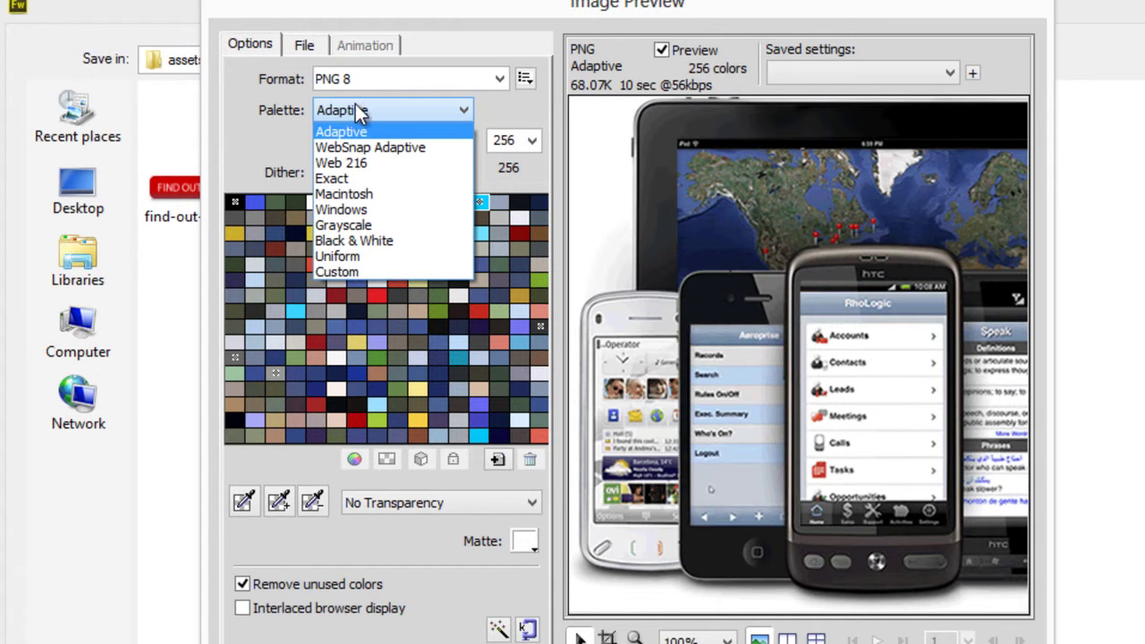
{"action": "left_click", "coordinate": [357, 106]}
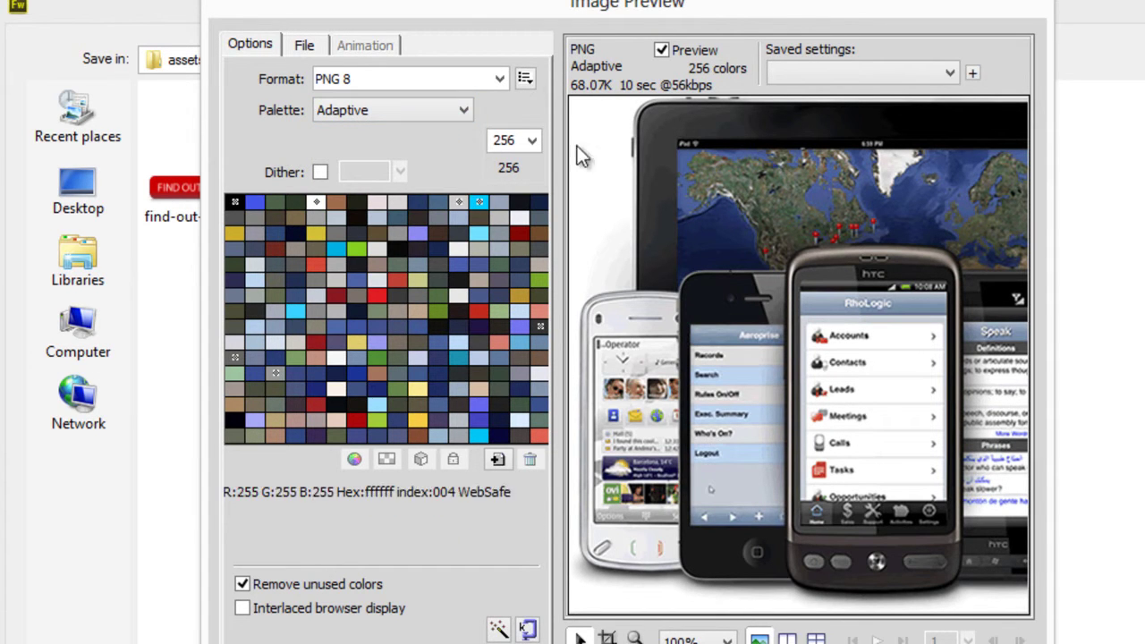
{"action": "left_click", "coordinate": [497, 79]}
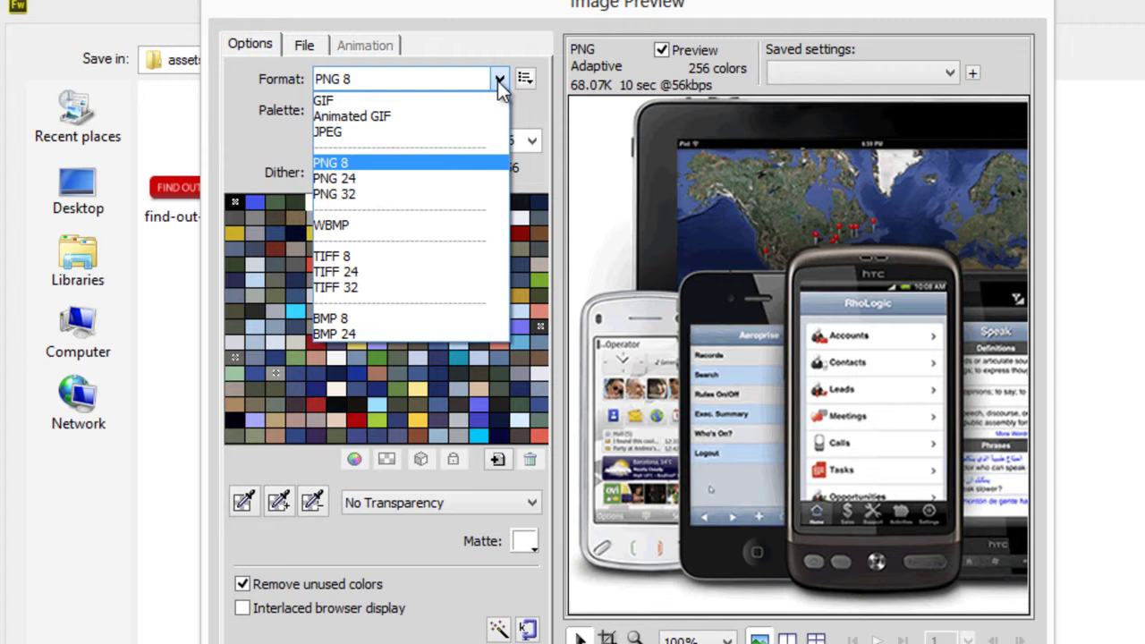
{"action": "left_click", "coordinate": [371, 195]}
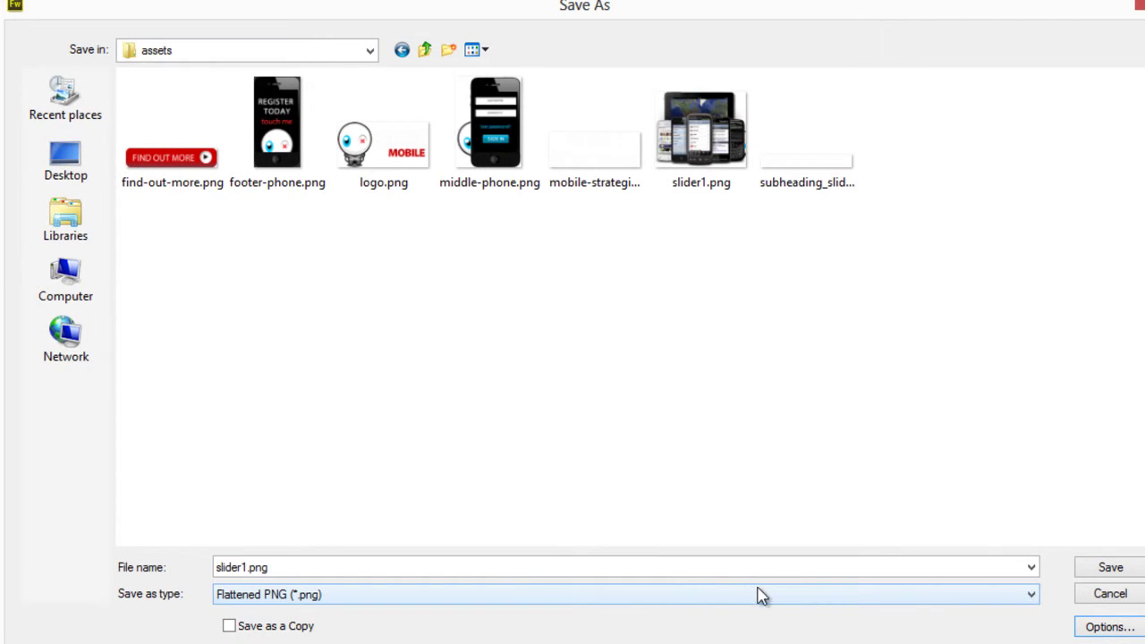
{"action": "left_click", "coordinate": [1099, 567]}
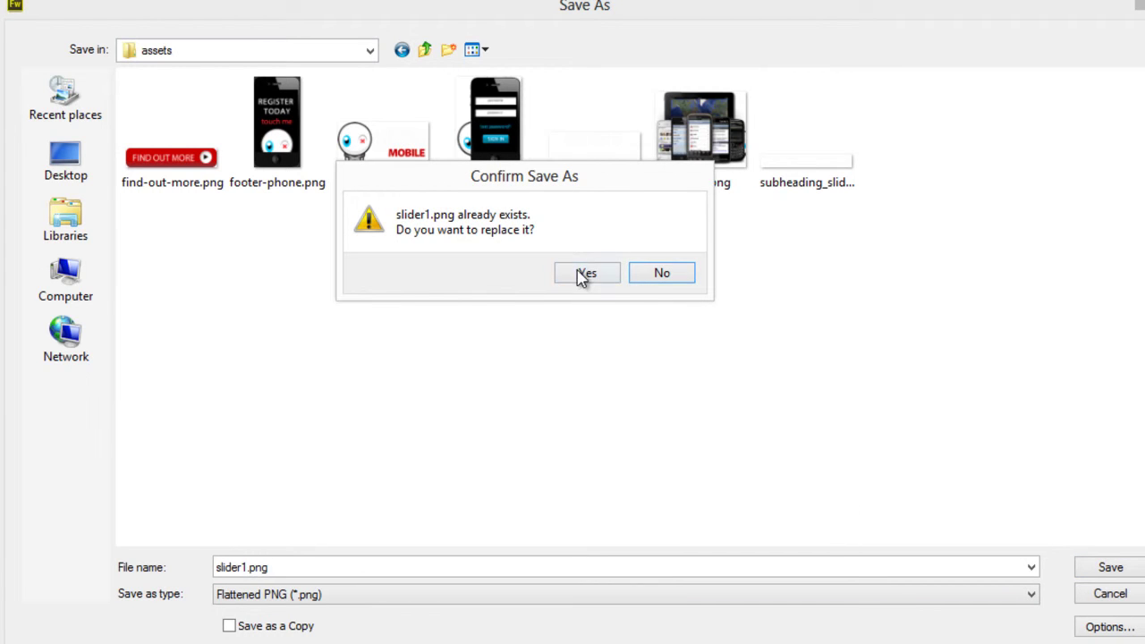
{"action": "left_click", "coordinate": [609, 276]}
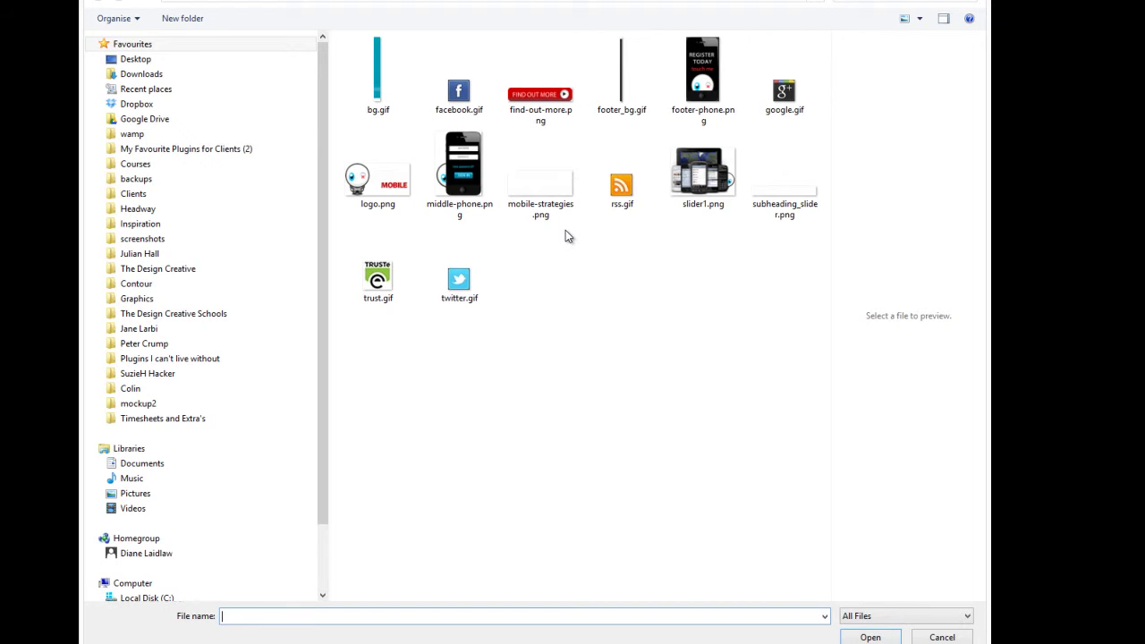
Upload the re-saved slider1.png to the WordPress media library and copy its file URL from its details
{"action": "double_click", "coordinate": [721, 196]}
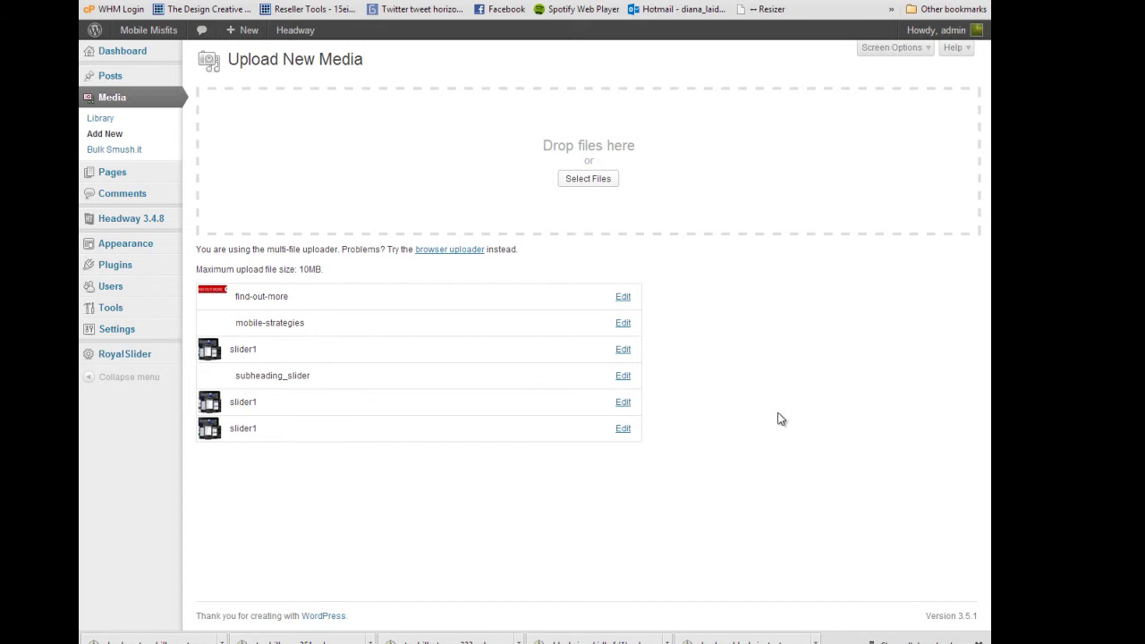
{"action": "left_click", "coordinate": [626, 431]}
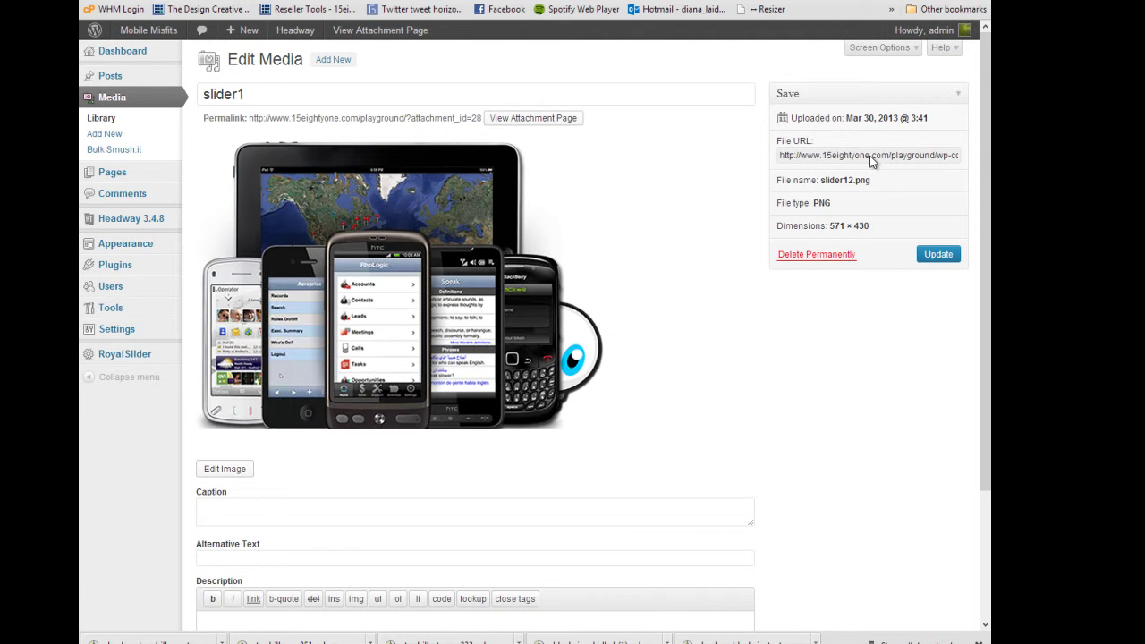
{"action": "triple_click", "coordinate": [867, 158]}
{"action": "left_click", "coordinate": [862, 159]}
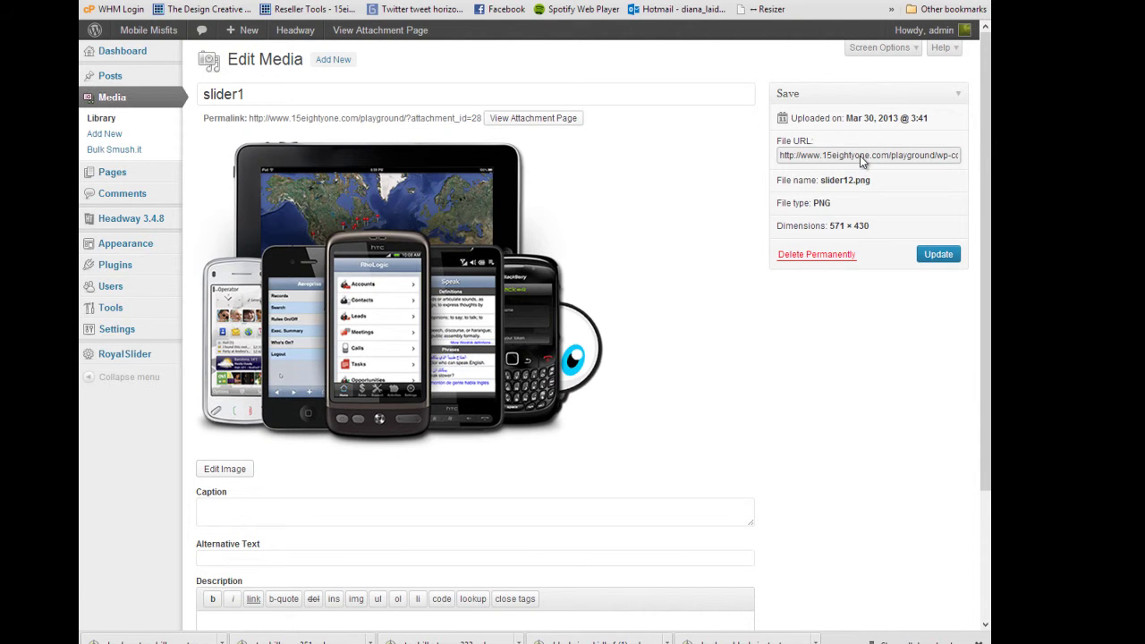
{"action": "double_click", "coordinate": [862, 159]}
{"action": "double_click", "coordinate": [862, 158]}
{"action": "triple_click", "coordinate": [862, 159]}
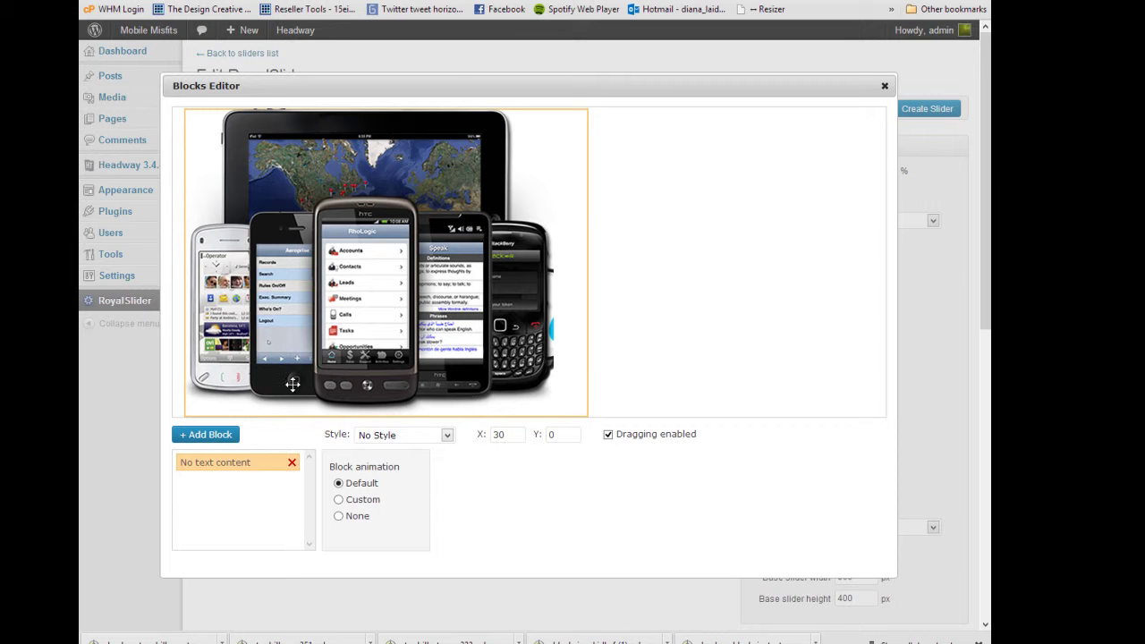
Replace the image URL in the slide block's <img> tag with the copied slider12.png URL
{"action": "left_click", "coordinate": [244, 458]}
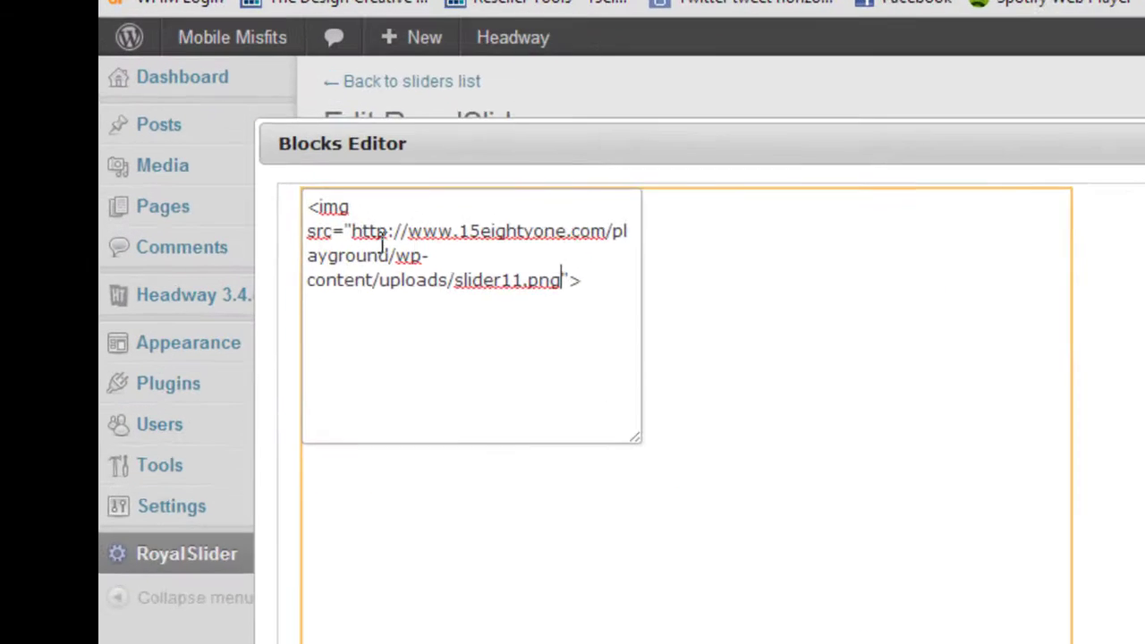
{"action": "left_click_drag", "start_coordinate": [320, 158], "coordinate": [214, 131]}
{"action": "left_click_drag", "start_coordinate": [399, 261], "coordinate": [398, 265]}
{"action": "right_click", "coordinate": [399, 264]}
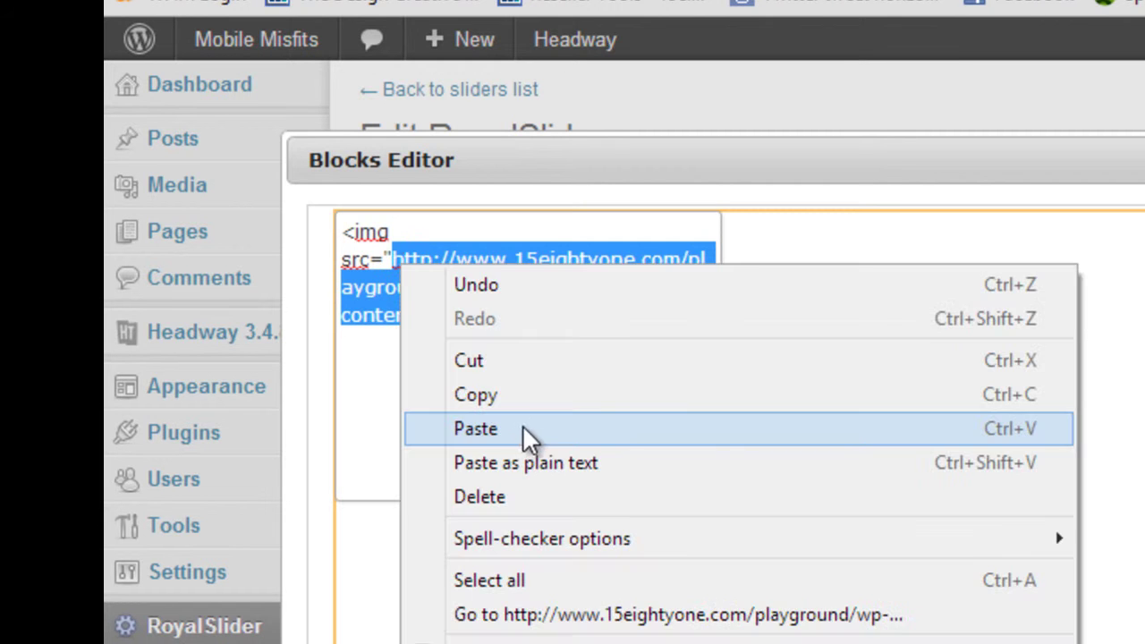
{"action": "left_click", "coordinate": [520, 426]}
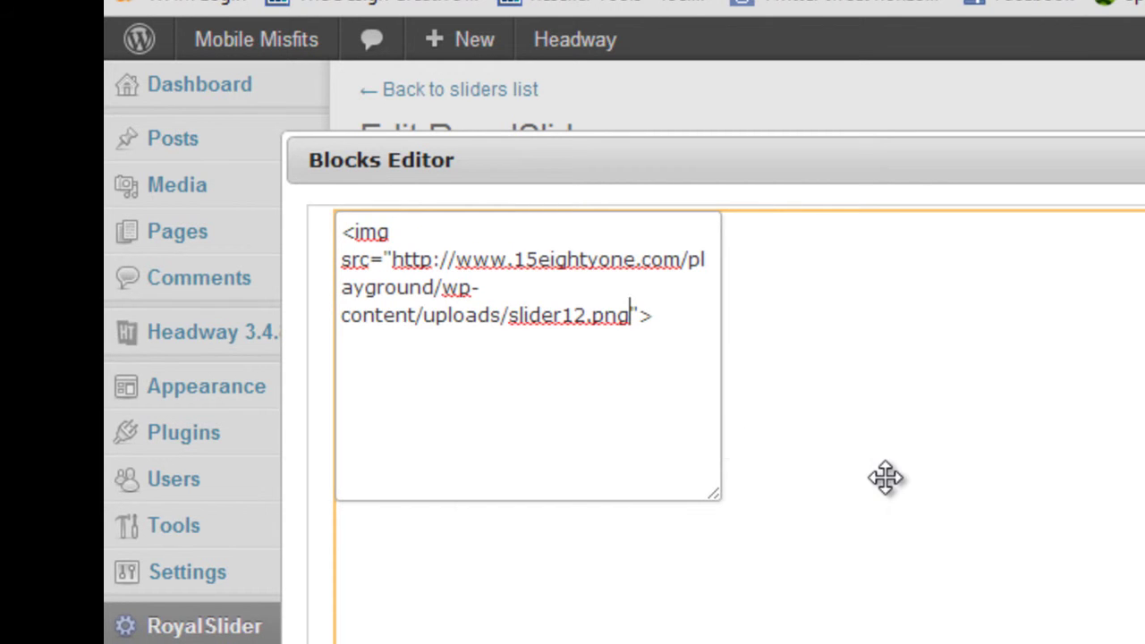
Give the slider image block a custom animation: duration 900, Move from right effect, and move distance 80
{"action": "left_click", "coordinate": [915, 483]}
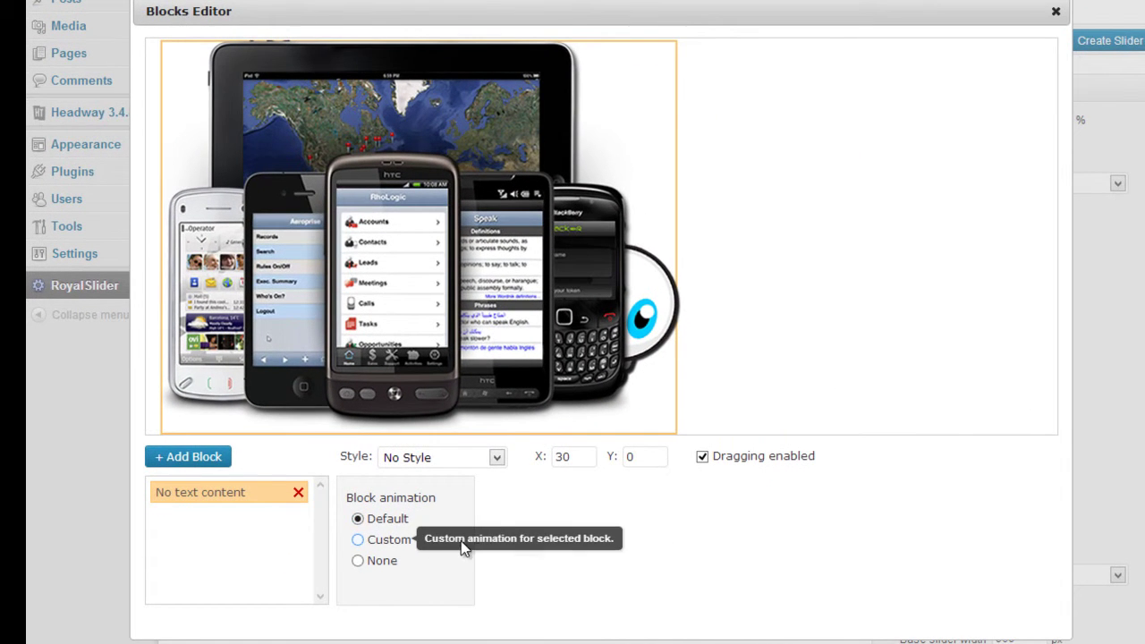
{"action": "left_click", "coordinate": [473, 570]}
{"action": "left_click", "coordinate": [658, 569]}
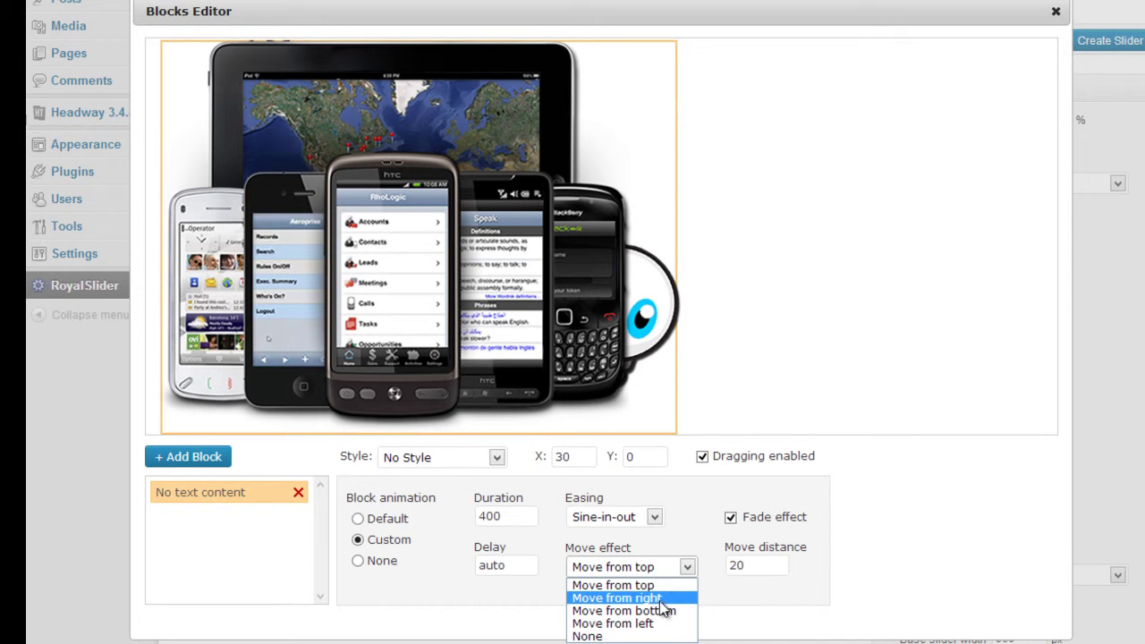
{"action": "left_click", "coordinate": [663, 598]}
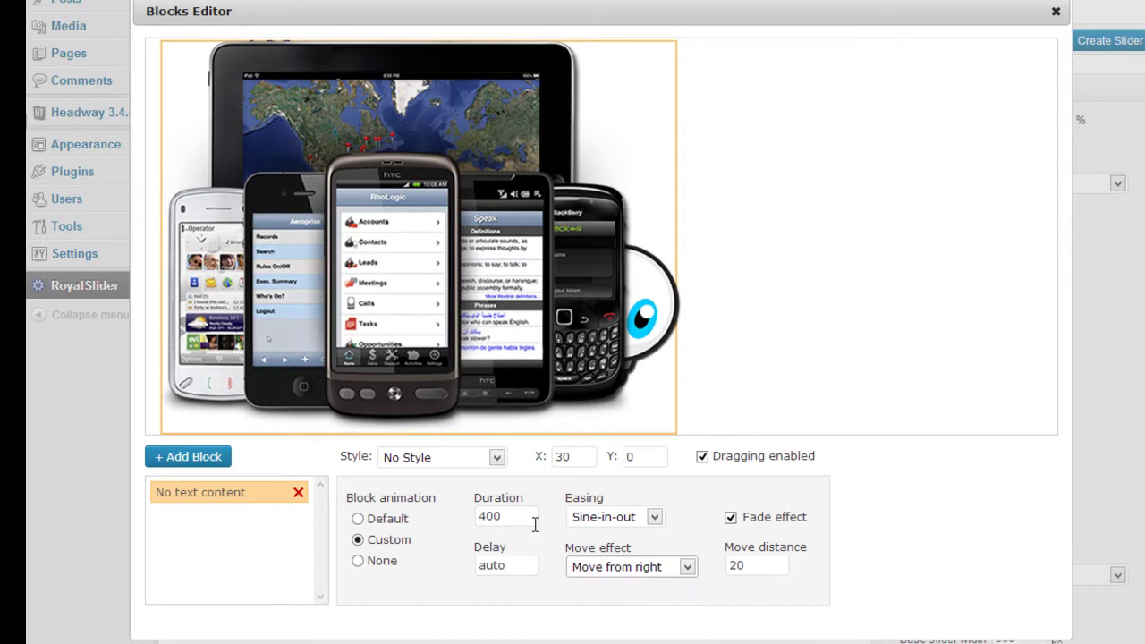
{"action": "left_click_drag", "start_coordinate": [511, 516], "coordinate": [463, 519]}
{"action": "type", "text": "900"}
{"action": "double_click", "coordinate": [723, 569]}
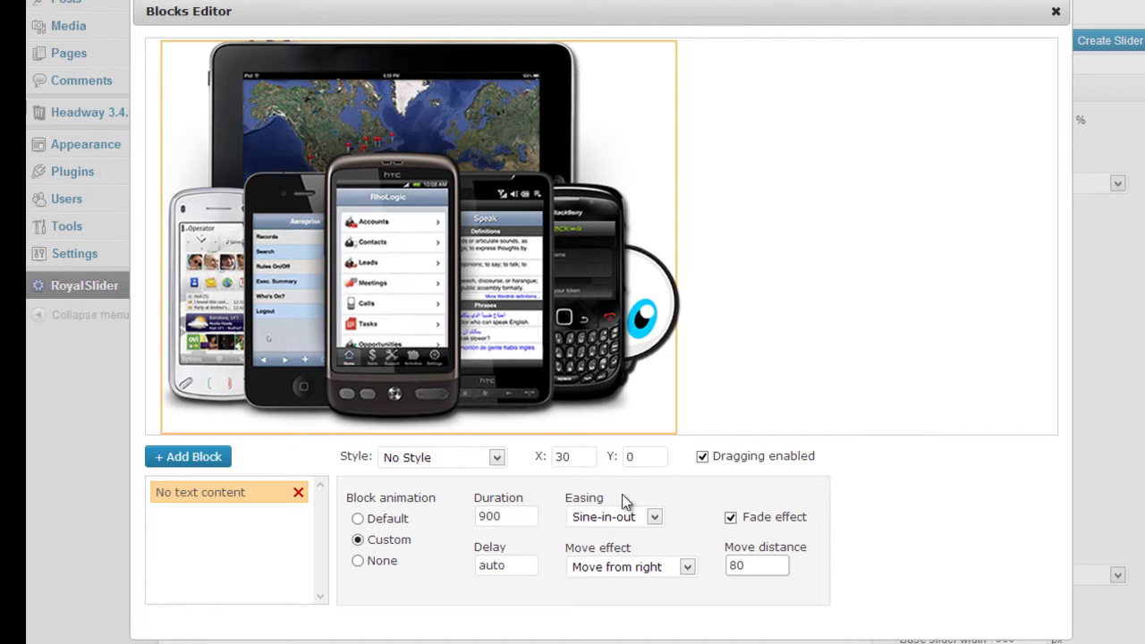
Add a second block to the slide and copy the file URL of the mobile-strategies image from its media details
{"action": "left_click", "coordinate": [190, 457]}
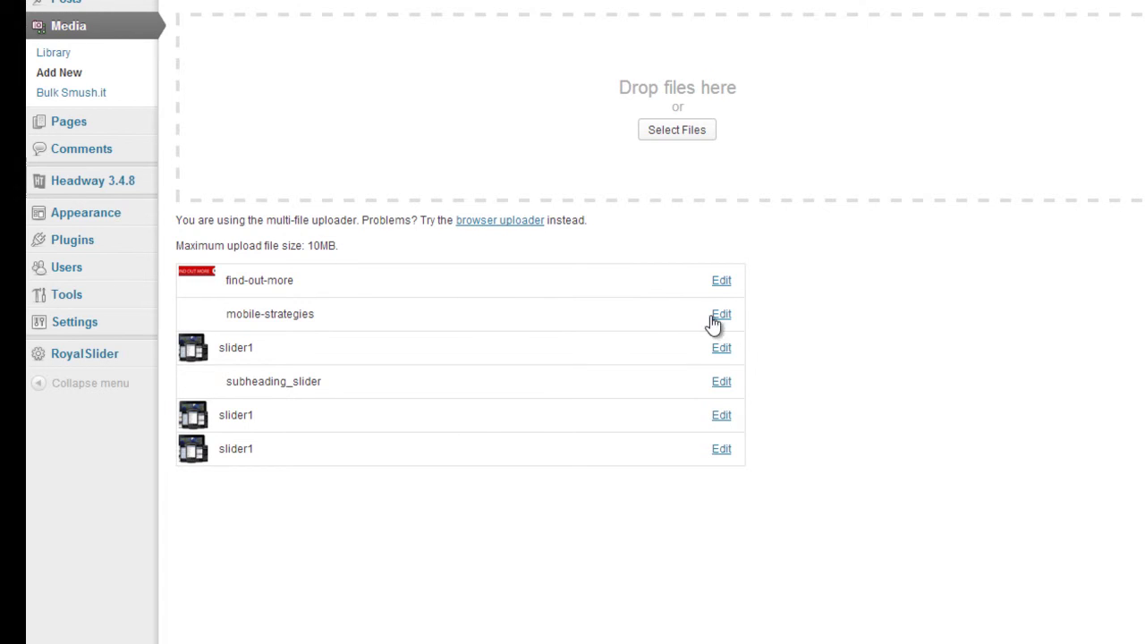
{"action": "left_click", "coordinate": [717, 315]}
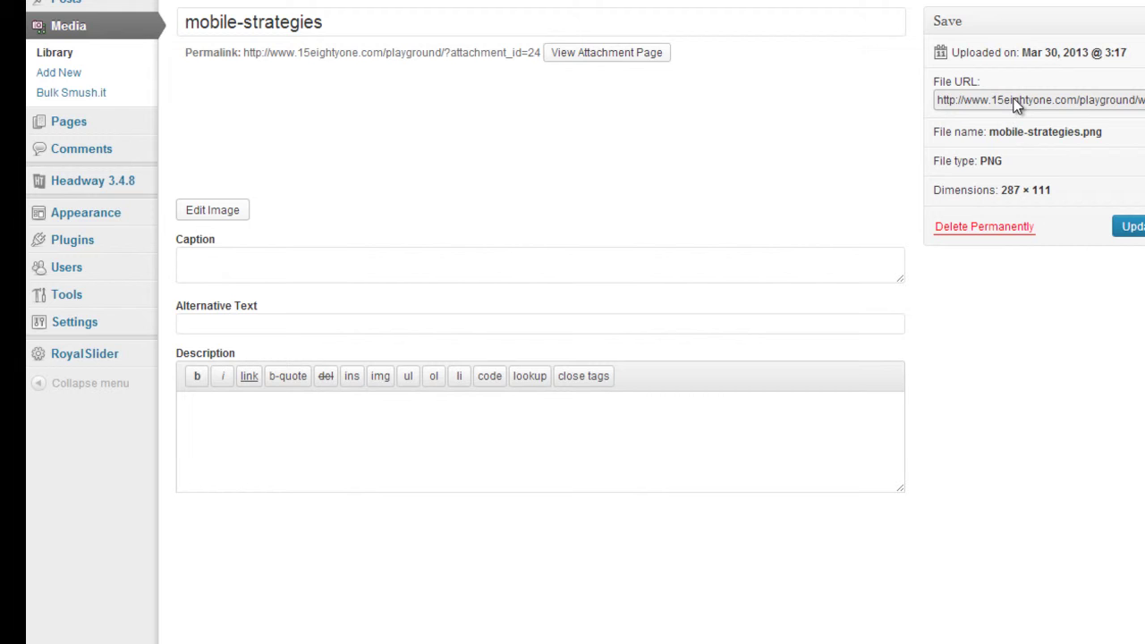
{"action": "left_click", "coordinate": [1017, 103]}
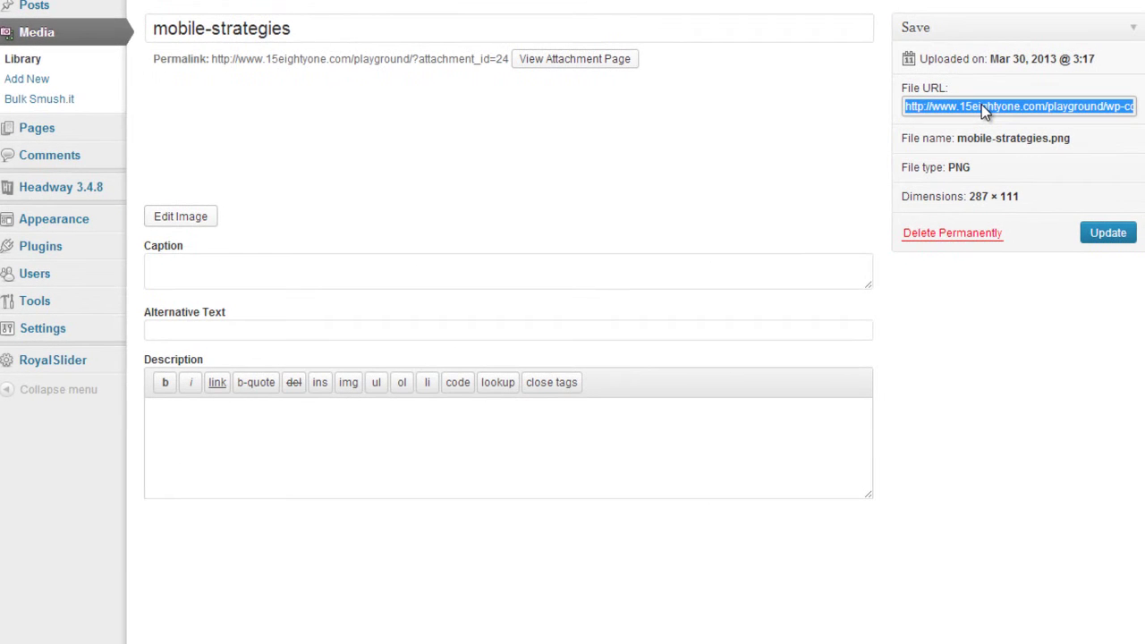
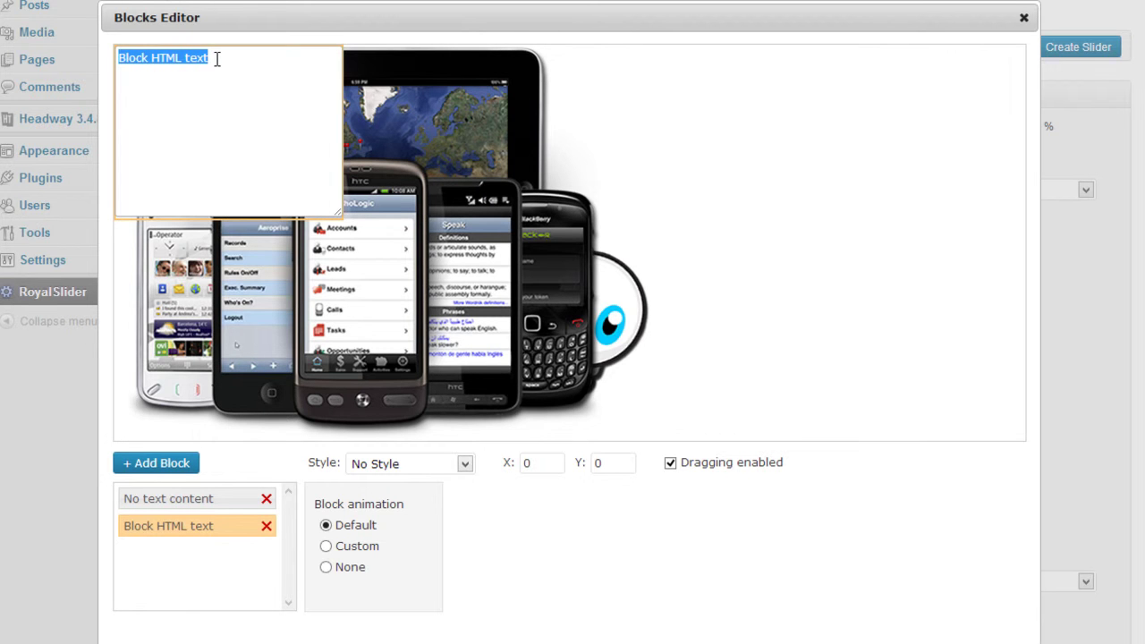
Replace the new block's placeholder text with an <img> tag whose src is the copied mobile-strategies.png URL
{"action": "type", "text": "<h1"}
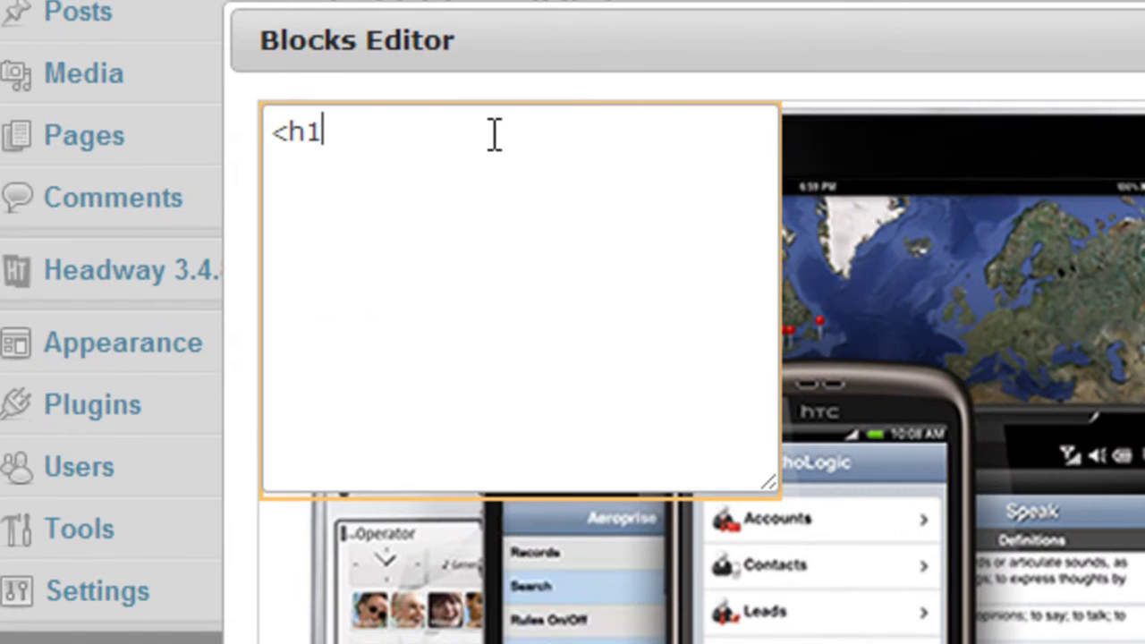
{"action": "key", "text": "BackSpace"}
{"action": "key", "text": "BackSpace"}
{"action": "type", "text": "img src=\""}
{"action": "type", "text": "http://www.15eightyone.com/playground/wp-content/uploads/mobile-strategies.png"}
{"action": "type", "text": "\""}
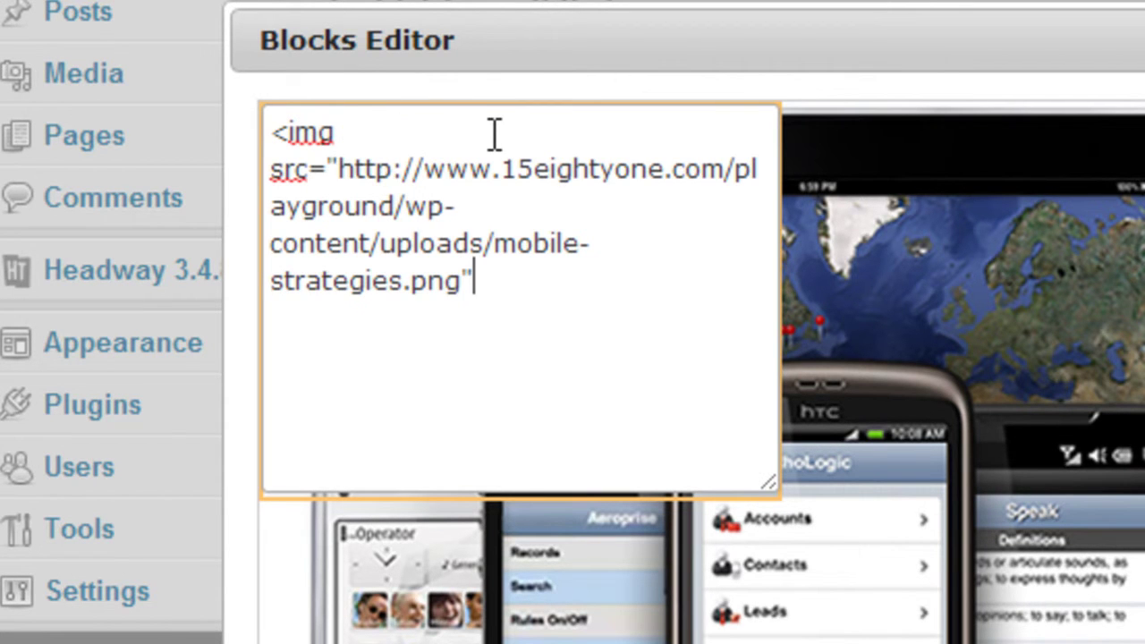
{"action": "type", "text": ">"}
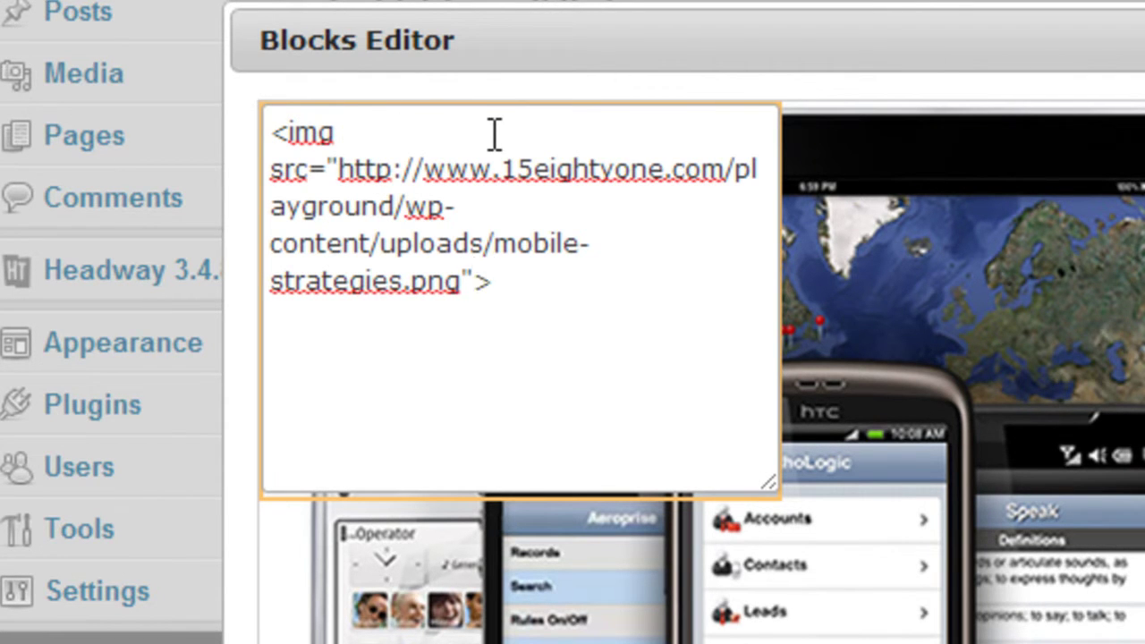
{"action": "left_click", "coordinate": [654, 559]}
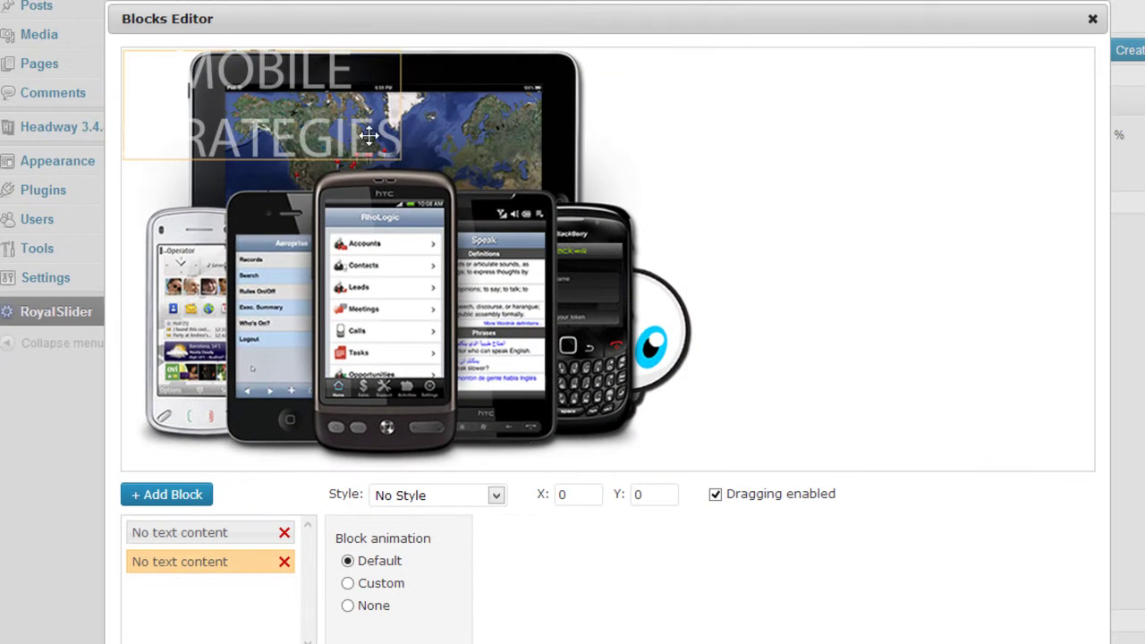
Move the mobile-strategies heading block to X 706, Y 11 and give it a custom animation with the Move from right effect
{"action": "left_click_drag", "start_coordinate": [713, 127], "coordinate": [1144, 249]}
{"action": "left_click_drag", "start_coordinate": [857, 136], "coordinate": [952, 90]}
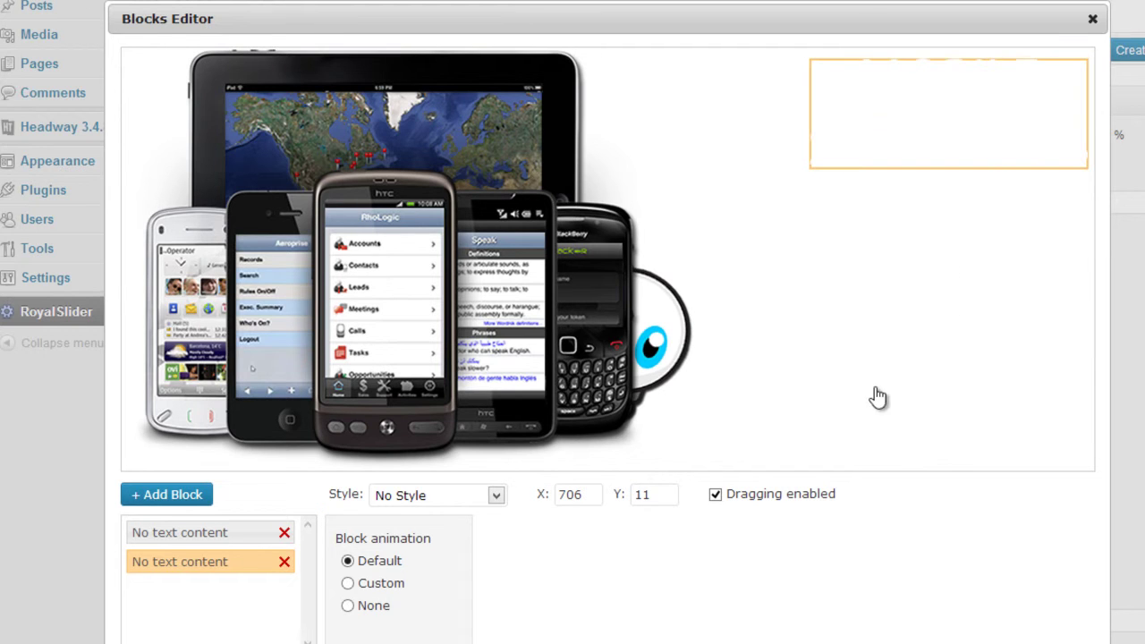
{"action": "left_click", "coordinate": [383, 585]}
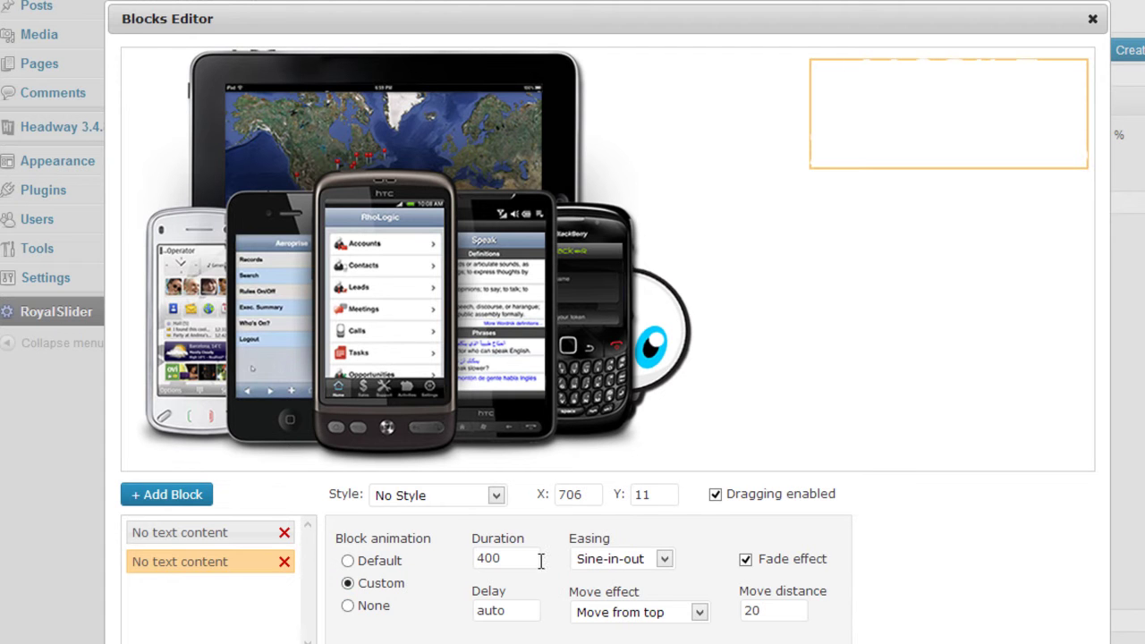
{"action": "double_click", "coordinate": [475, 562]}
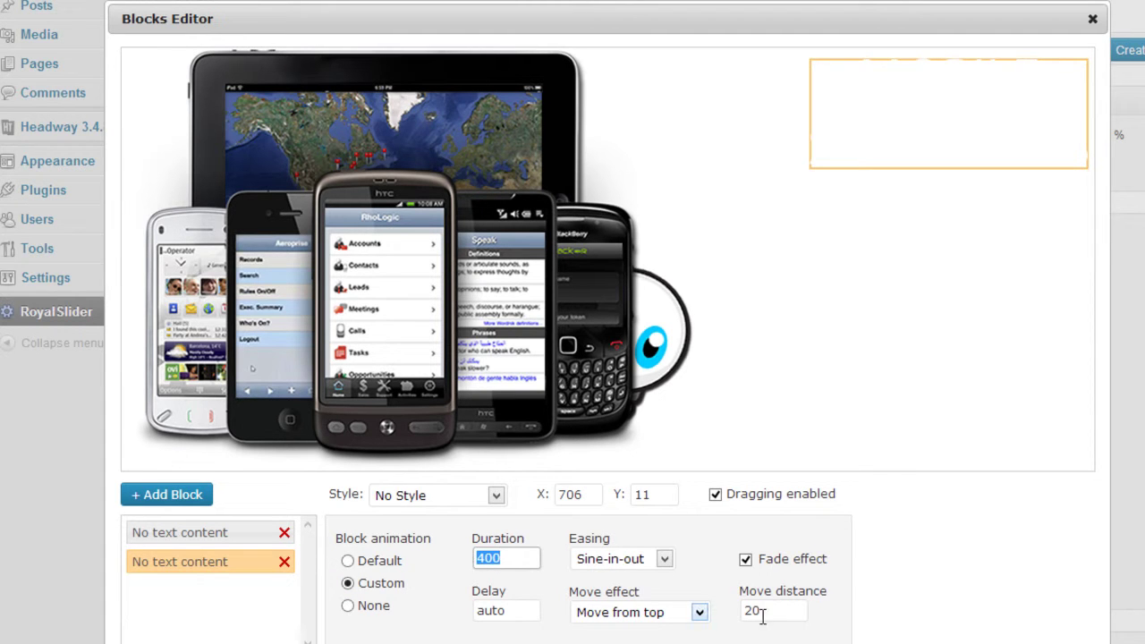
{"action": "left_click", "coordinate": [693, 615]}
{"action": "left_click", "coordinate": [631, 643]}
Leave the blocks editor and check the slide in the slider's live preview
{"action": "left_click", "coordinate": [989, 243]}
{"action": "key", "text": "Escape"}
{"action": "left_click", "coordinate": [971, 52]}
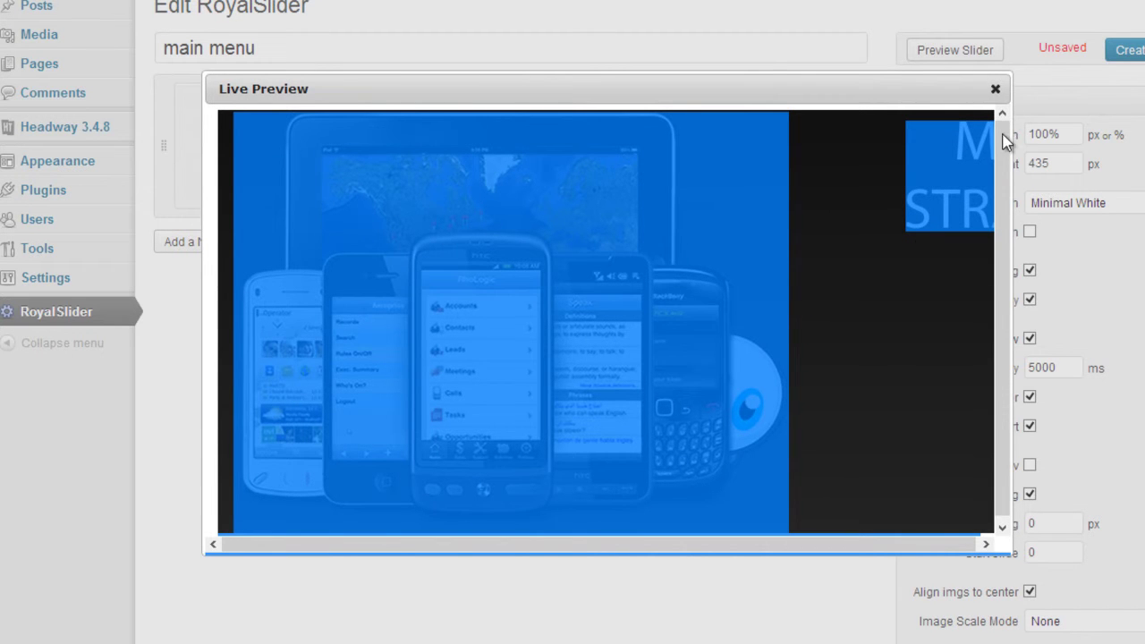
{"action": "key", "text": "Escape"}
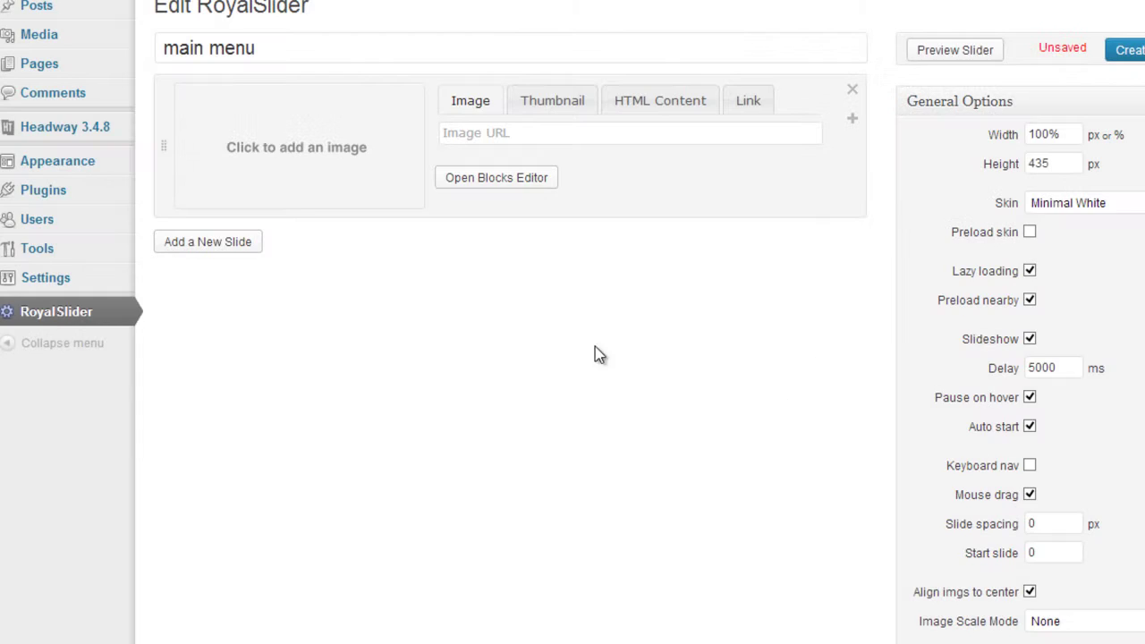
Reopen the slide's blocks editor and copy the file URL of the subheading_slider image from its media details
{"action": "left_click", "coordinate": [488, 179]}
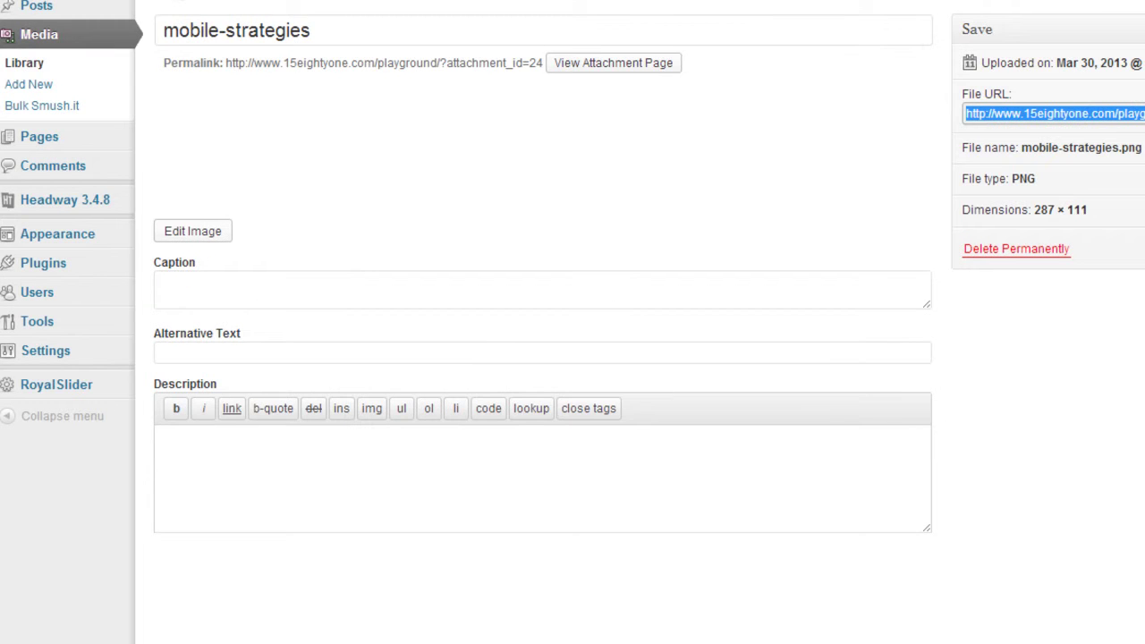
{"action": "left_click", "coordinate": [618, 2]}
{"action": "right_click", "coordinate": [617, 2]}
{"action": "left_click", "coordinate": [689, 4]}
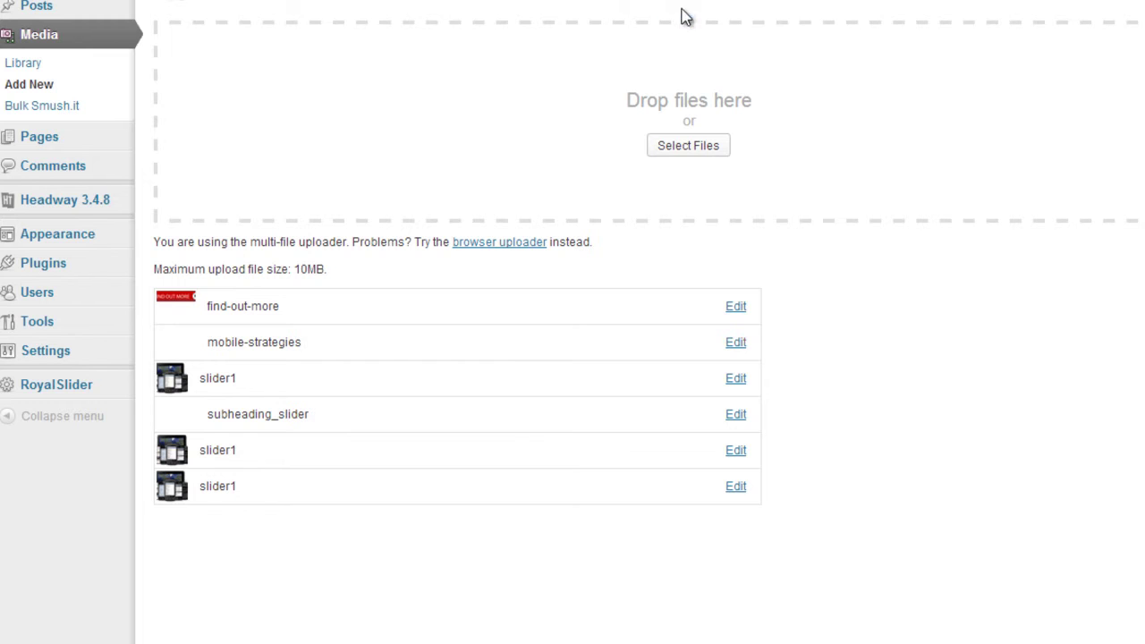
{"action": "left_click", "coordinate": [736, 414]}
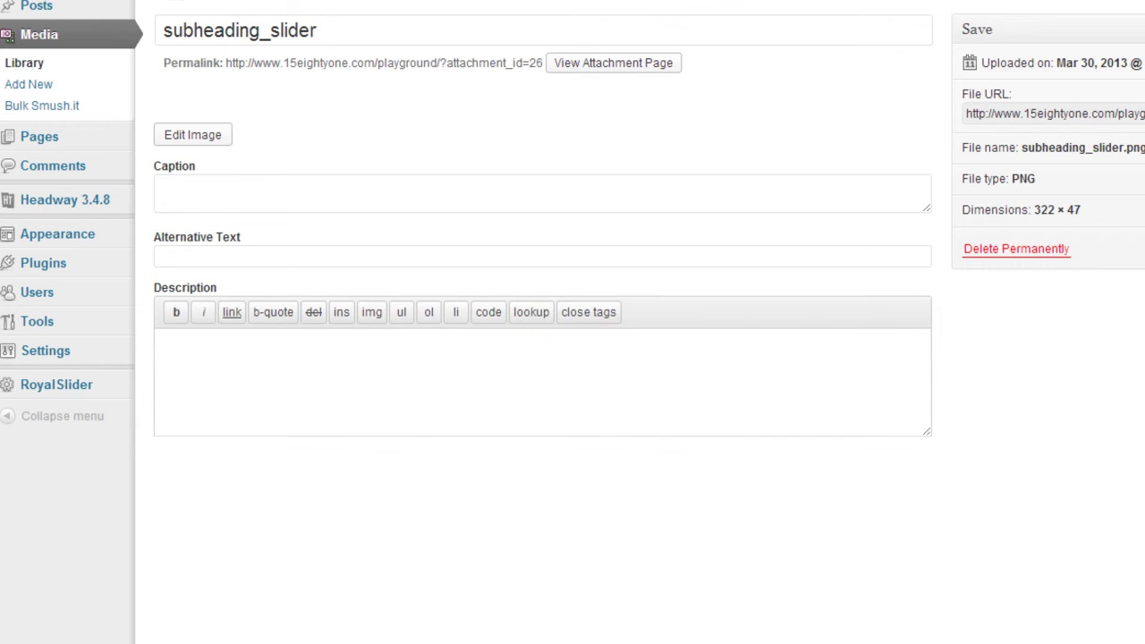
{"action": "double_click", "coordinate": [1009, 117]}
{"action": "triple_click", "coordinate": [1014, 116]}
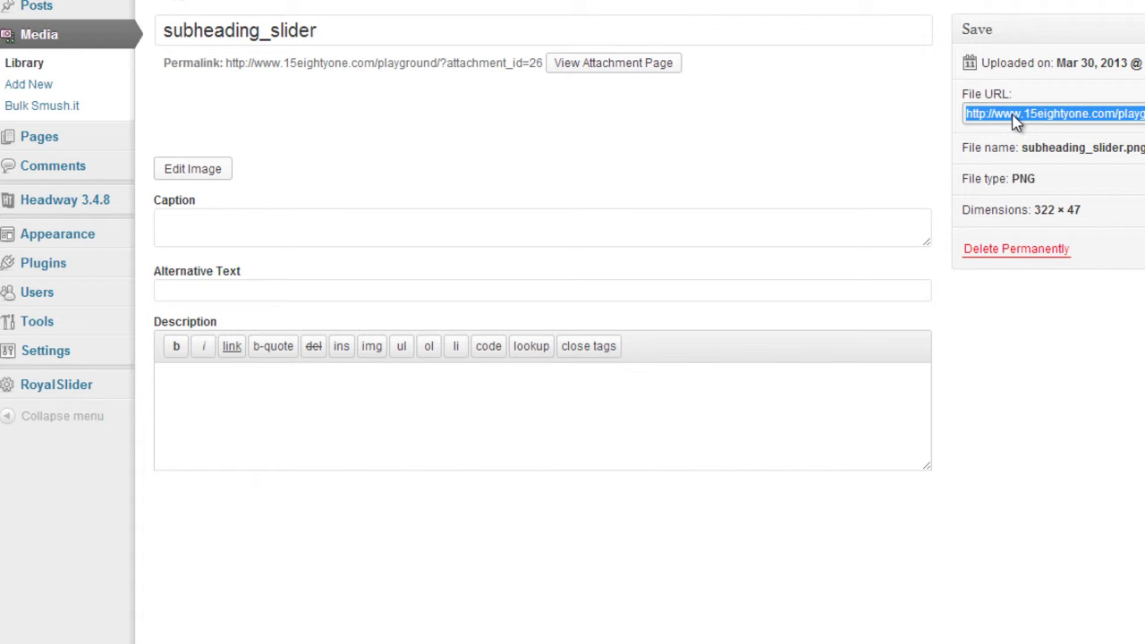
{"action": "right_click", "coordinate": [1014, 118]}
{"action": "left_click", "coordinate": [922, 196]}
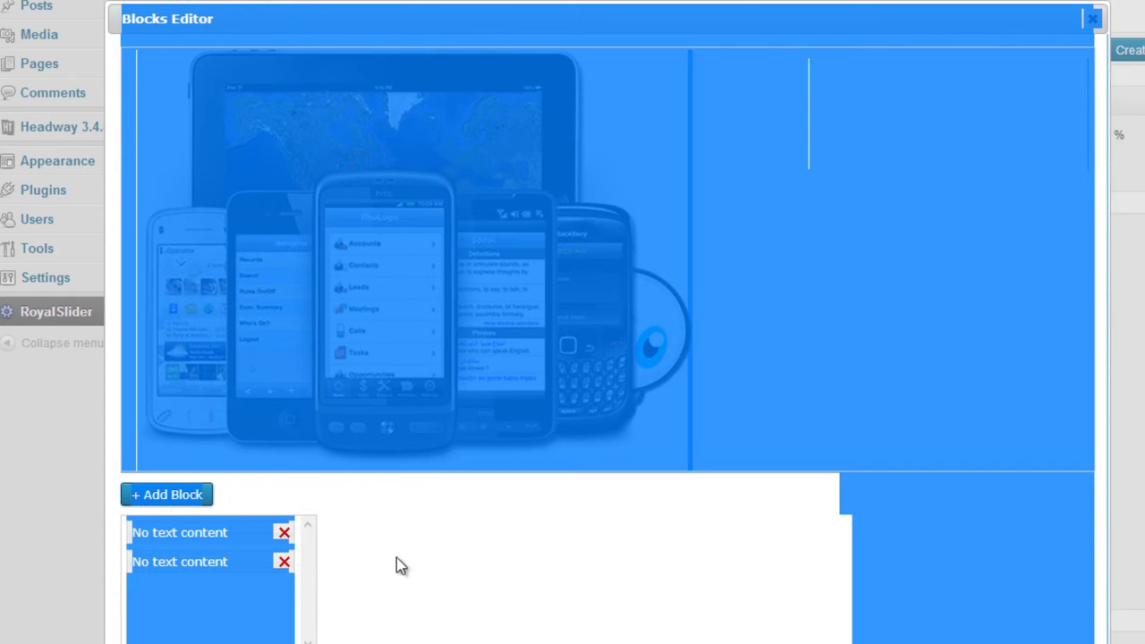
Add a third block and replace its placeholder text with an <img> tag using the copied subheading_slider.png URL
{"action": "left_click", "coordinate": [397, 560]}
{"action": "left_click", "coordinate": [180, 499]}
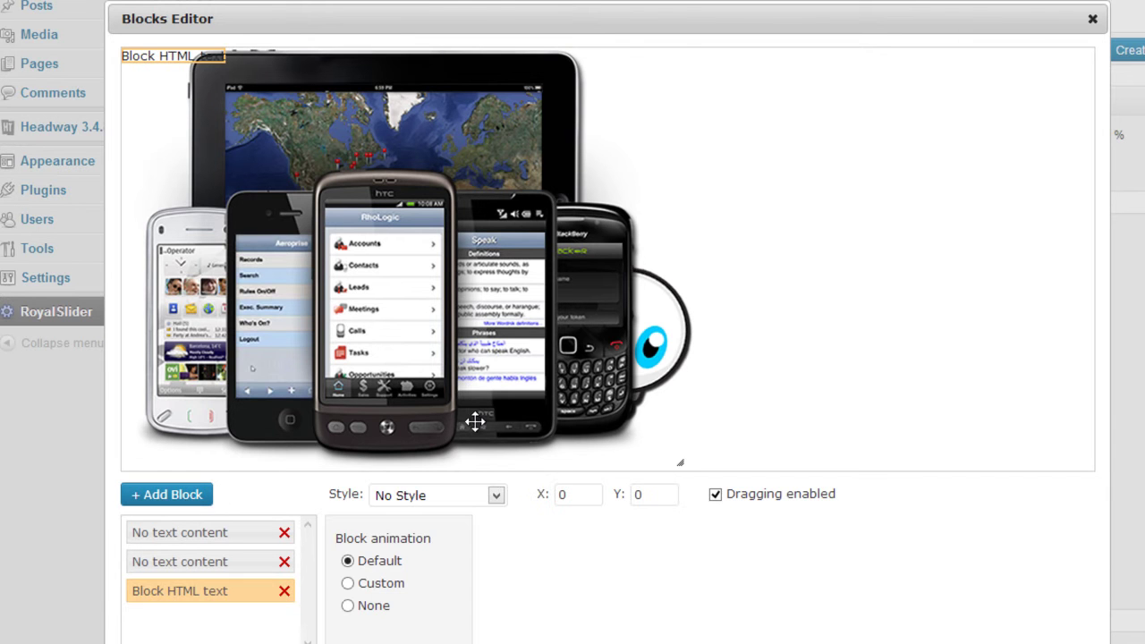
{"action": "double_click", "coordinate": [185, 56]}
{"action": "key", "text": "ctrl+a"}
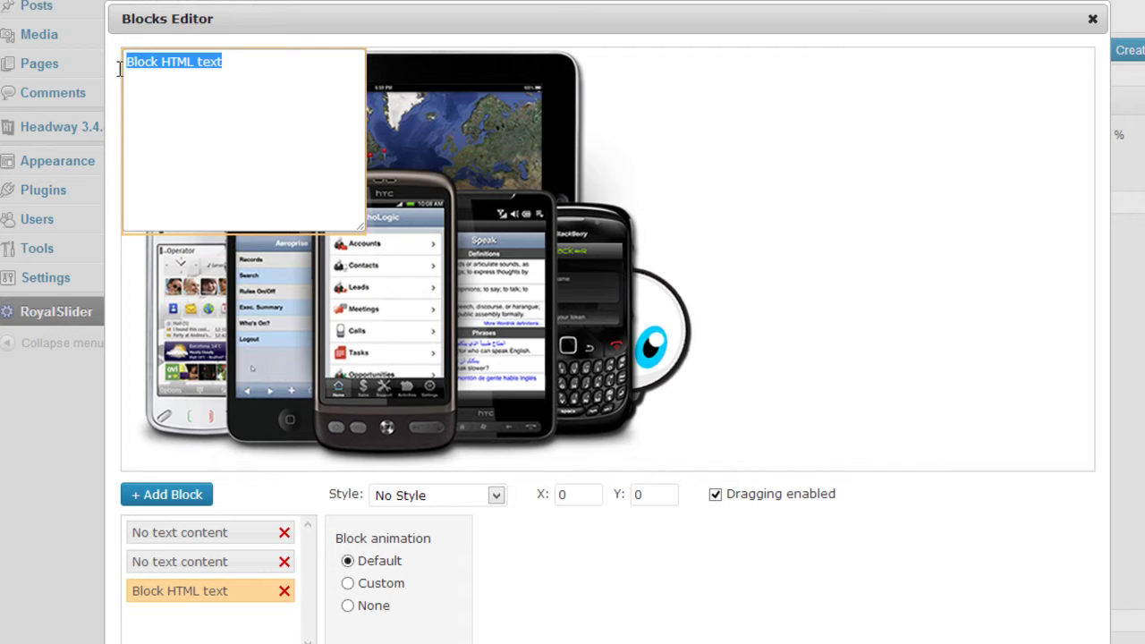
{"action": "type", "text": "<img "}
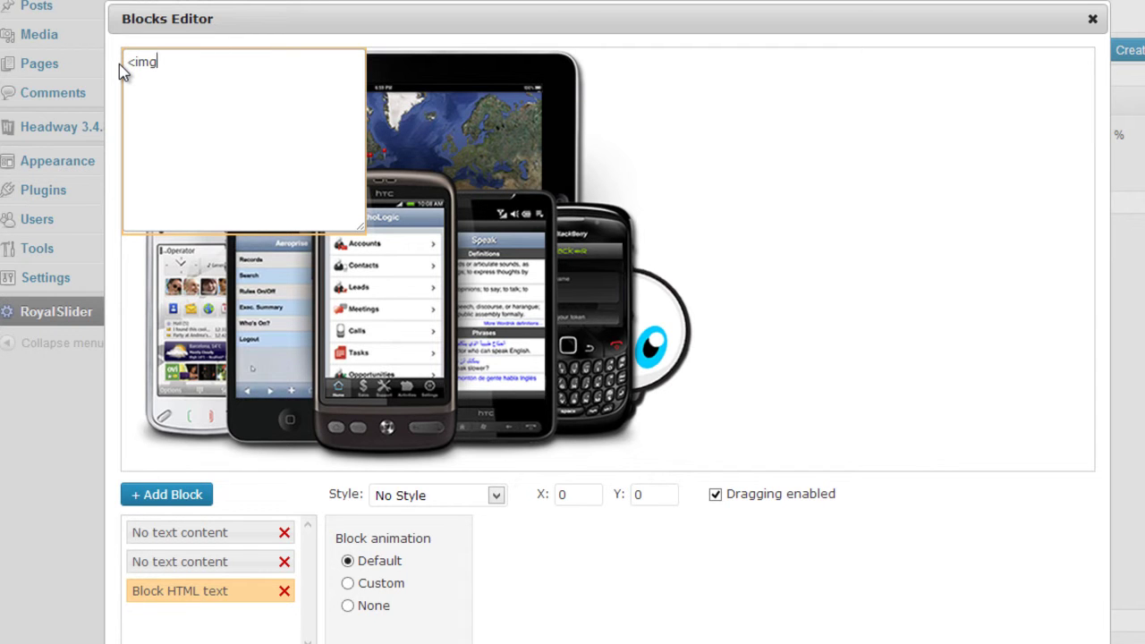
{"action": "type", "text": "src=\""}
{"action": "key", "text": "ctrl+v"}
{"action": "type", "text": "\""}
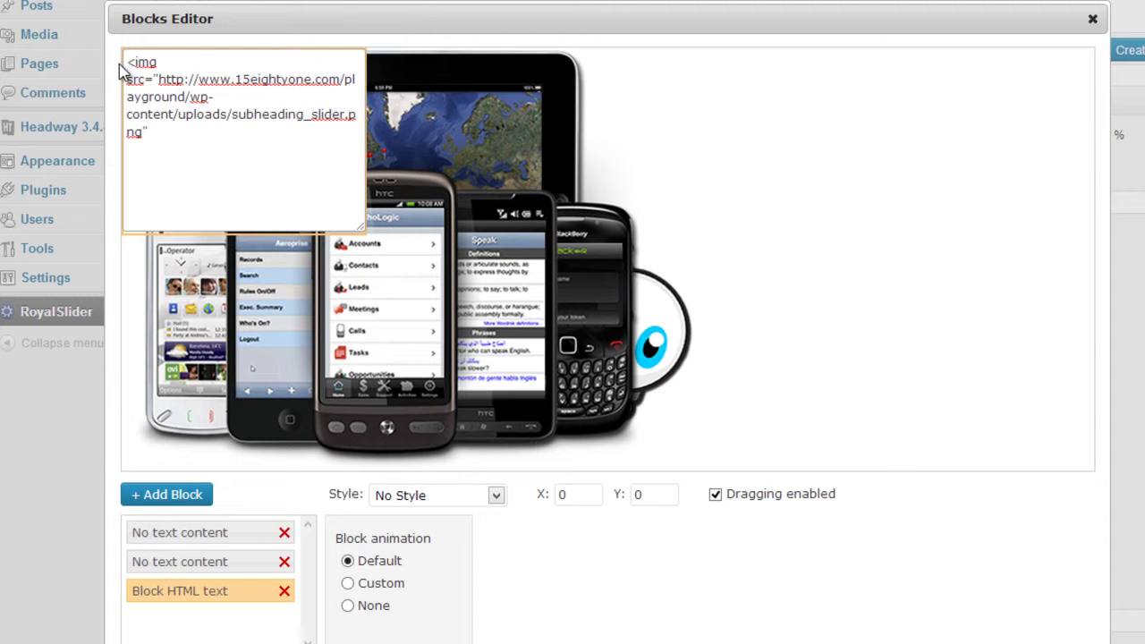
{"action": "type", "text": ">"}
Finish editing the subheading block's HTML and move the block below the heading to X 662, Y 178
{"action": "left_click", "coordinate": [448, 324]}
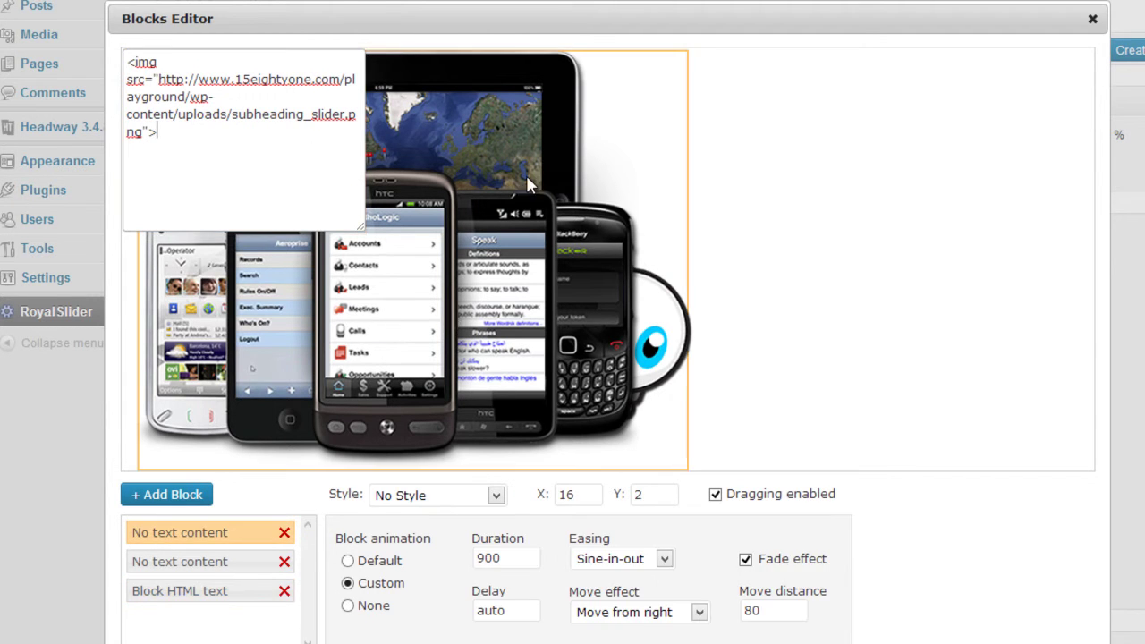
{"action": "left_click", "coordinate": [225, 69]}
{"action": "left_click_drag", "start_coordinate": [460, 76], "coordinate": [911, 255]}
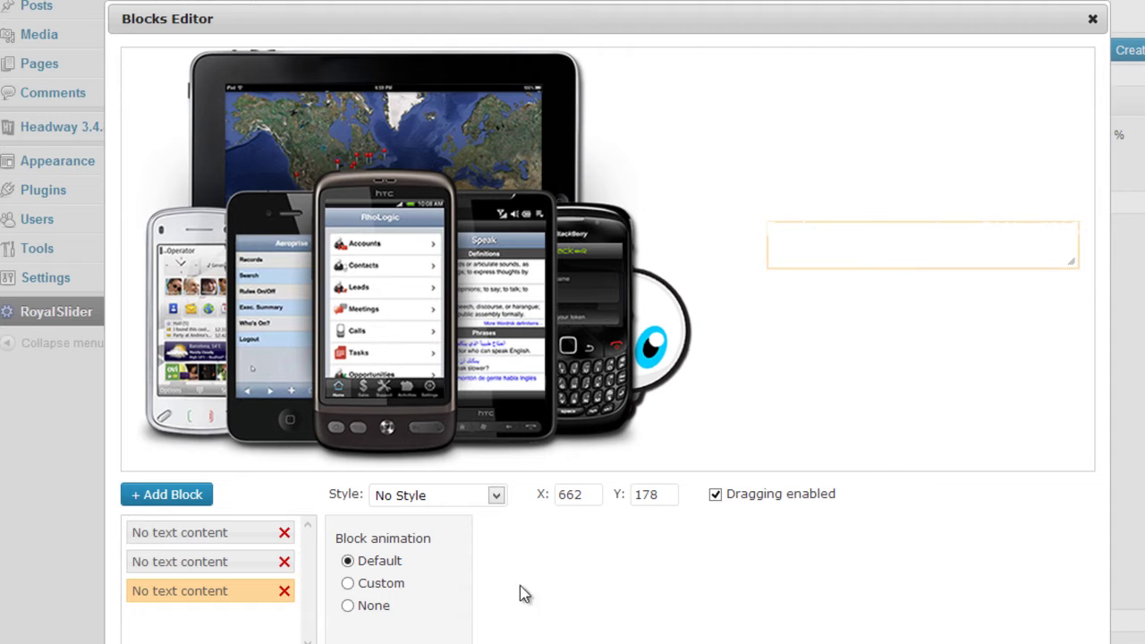
Give the subheading block a custom animation: duration 1000, move distance 150, and the Move from right effect
{"action": "left_click", "coordinate": [394, 584]}
{"action": "left_click", "coordinate": [479, 559]}
{"action": "double_click", "coordinate": [479, 559]}
{"action": "type", "text": "1000"}
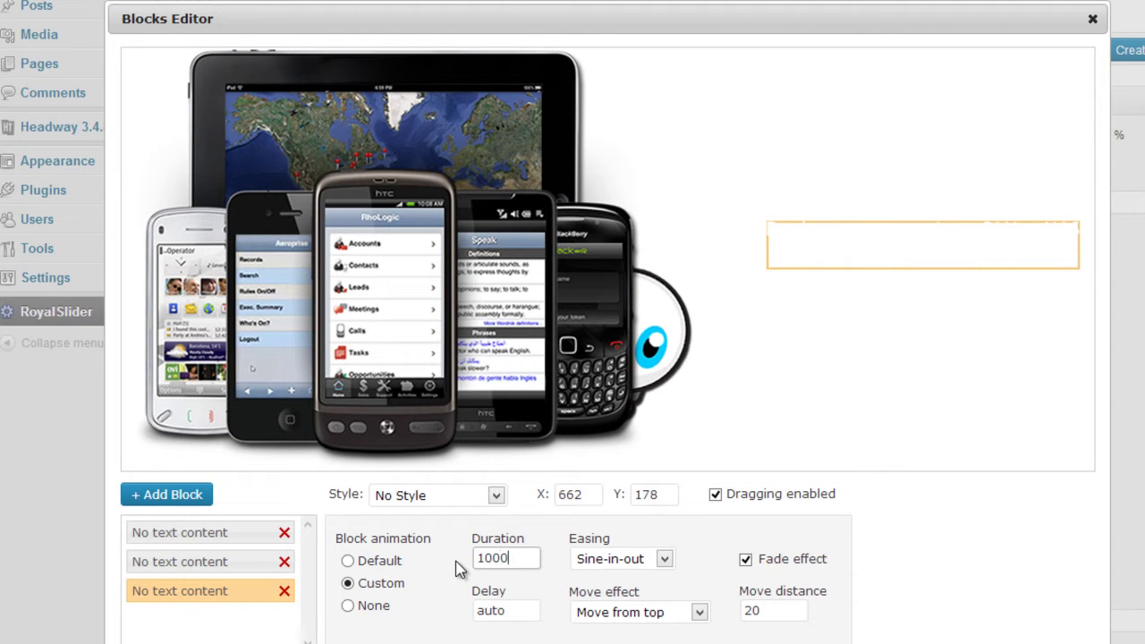
{"action": "double_click", "coordinate": [744, 610]}
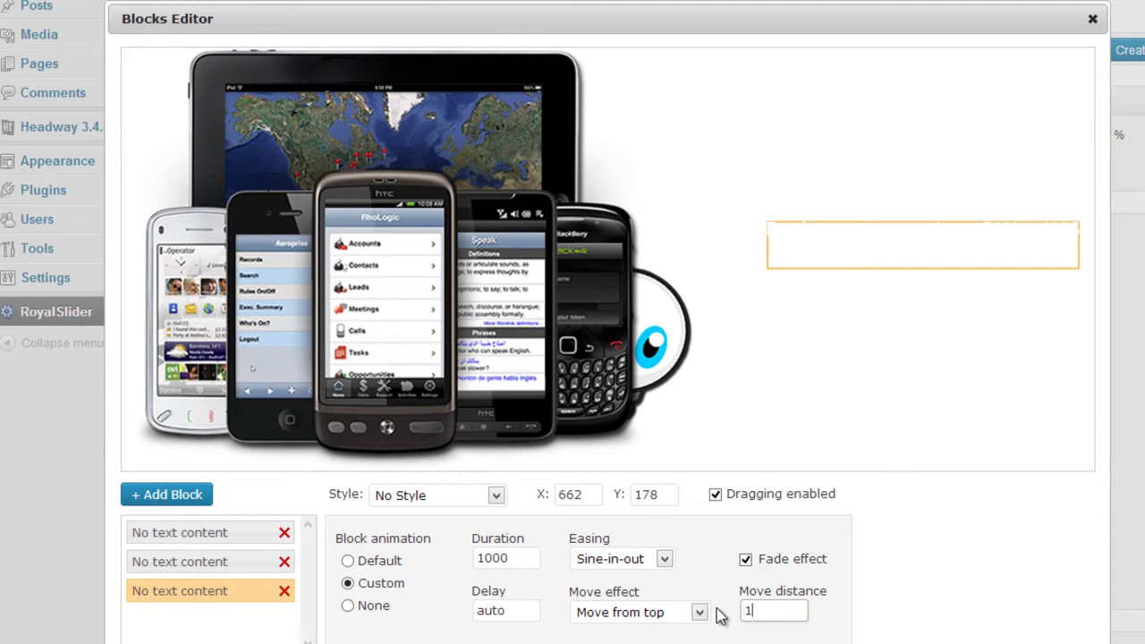
{"action": "type", "text": "150"}
{"action": "left_click", "coordinate": [626, 614]}
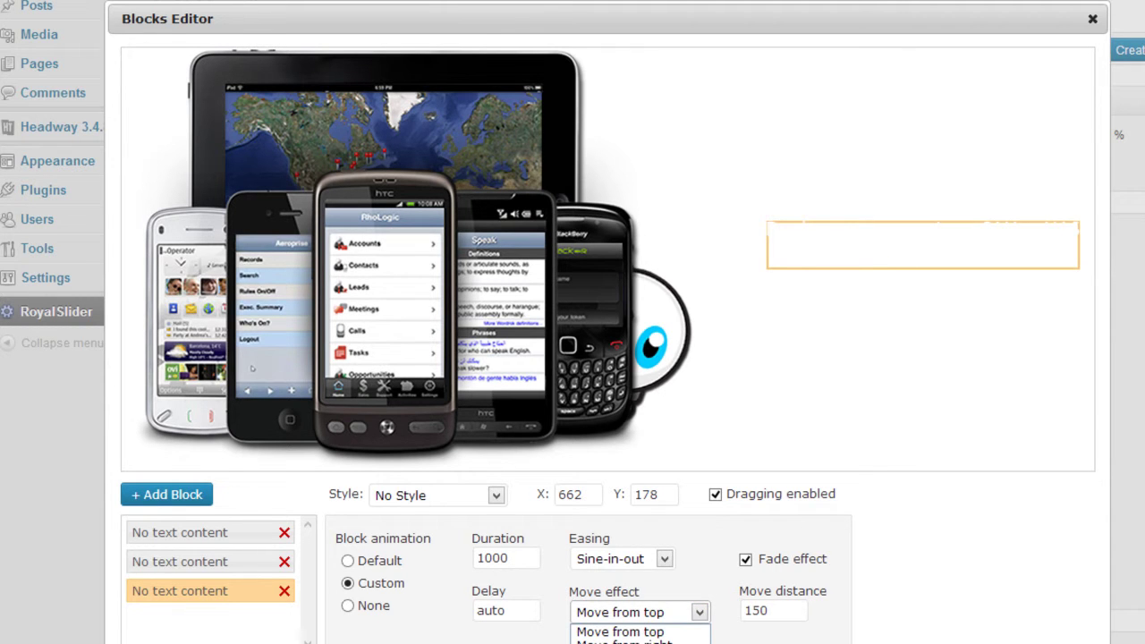
{"action": "left_click", "coordinate": [626, 642]}
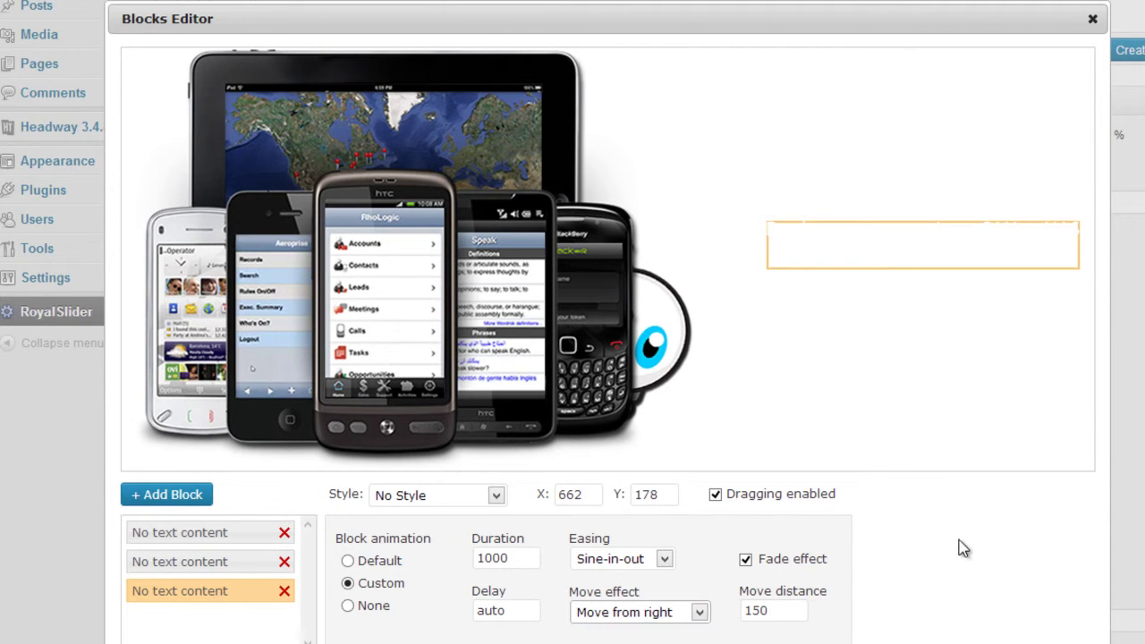
Add a fourth block to the slide and open the media details of the find-out-more image
{"action": "left_click", "coordinate": [170, 497]}
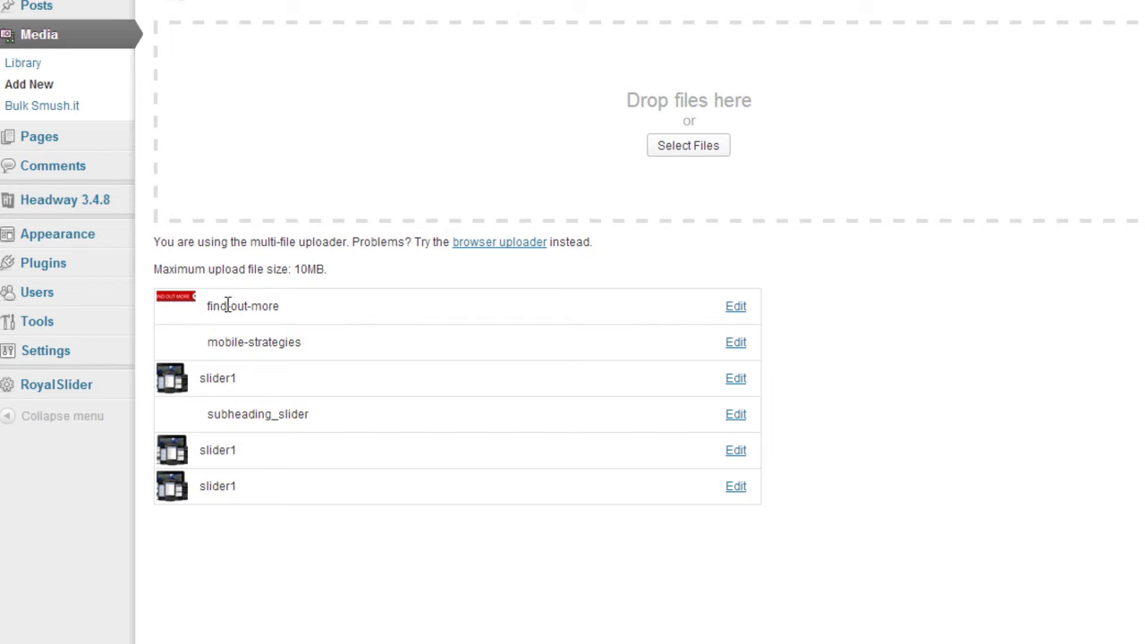
{"action": "left_click", "coordinate": [737, 307]}
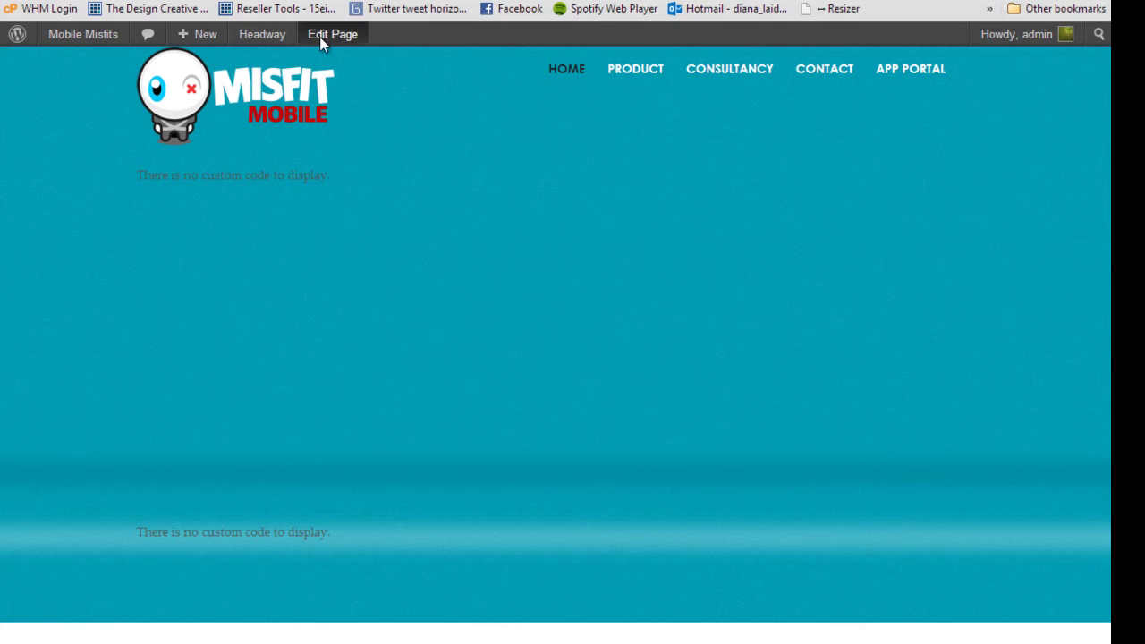
Copy the link address of the Product menu item on the Misfit Mobile front page
{"action": "right_click", "coordinate": [643, 72]}
{"action": "left_click", "coordinate": [686, 153]}
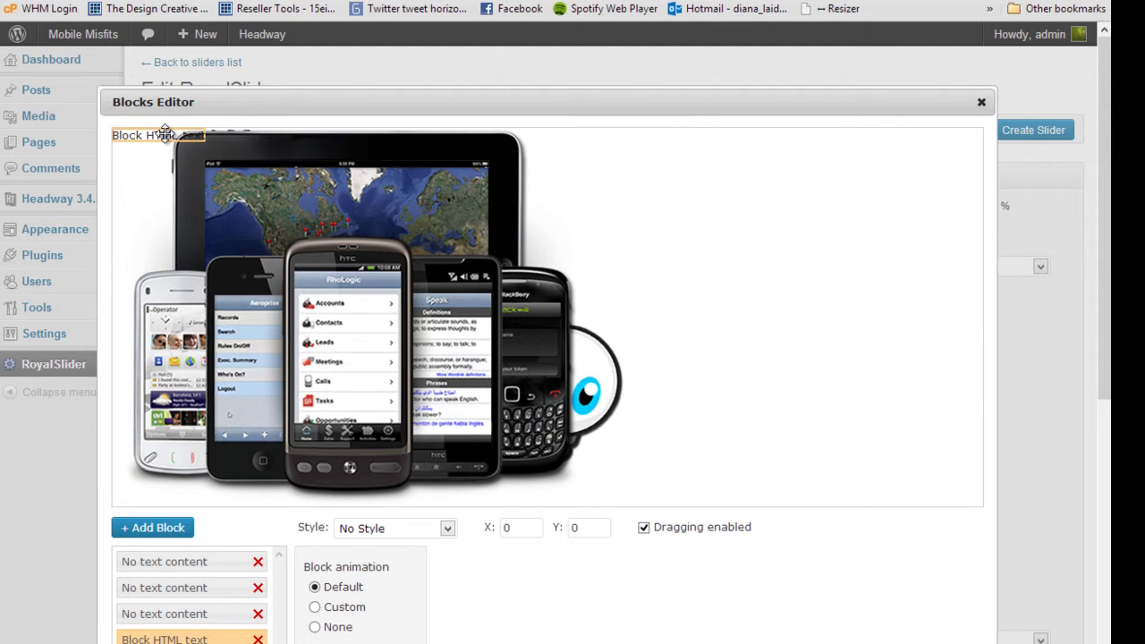
{"action": "double_click", "coordinate": [166, 135]}
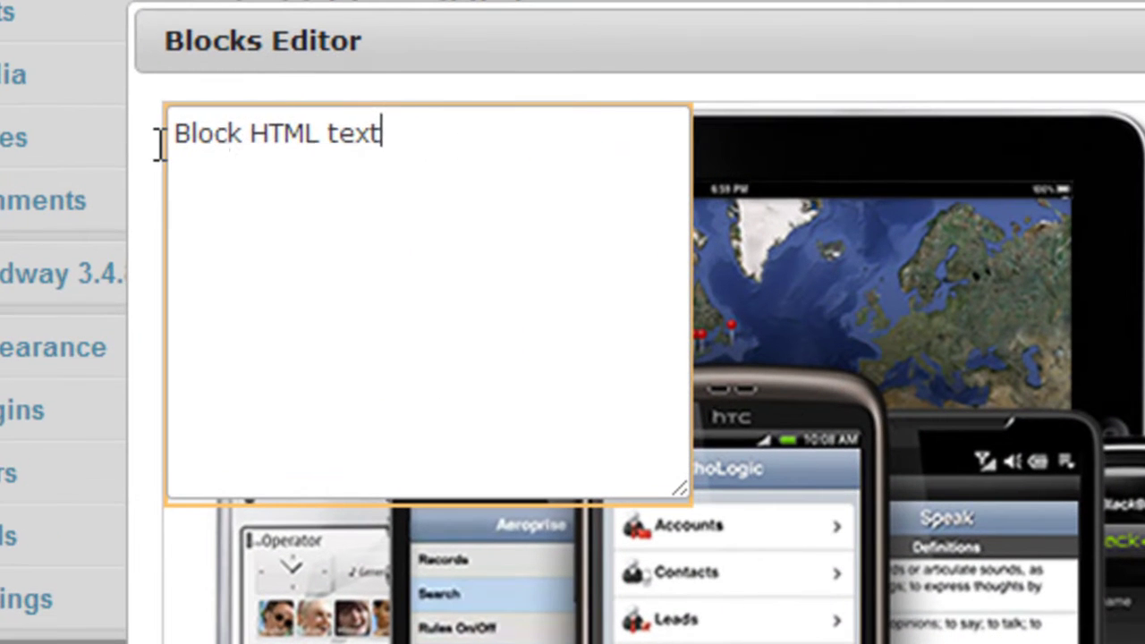
{"action": "key", "text": "ctrl+a"}
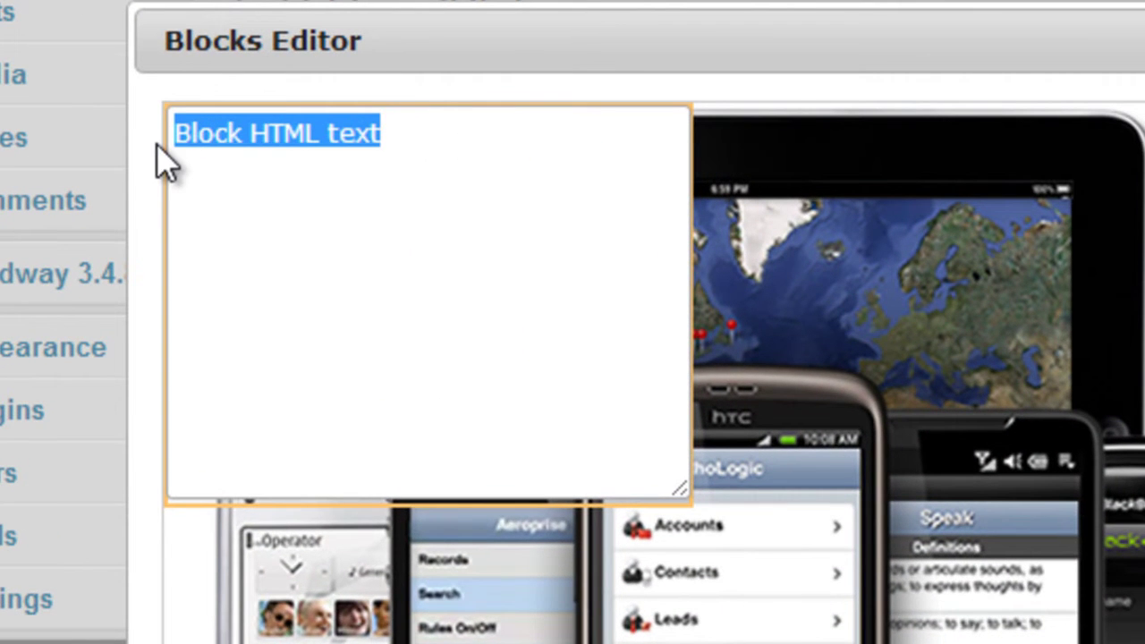
{"action": "type", "text": "<a href="}
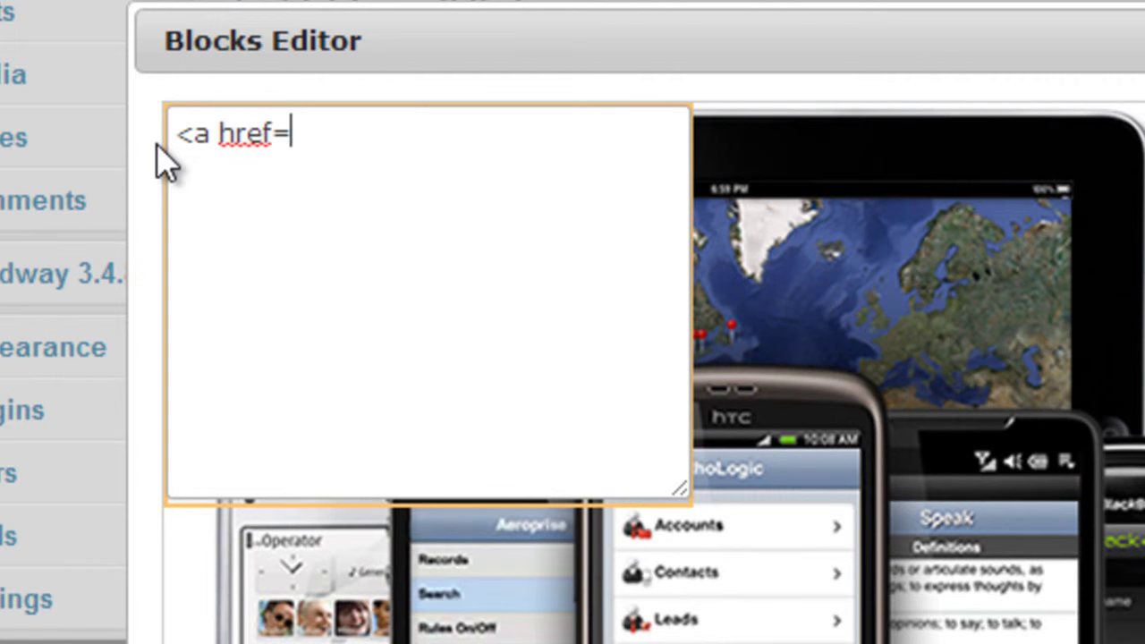
{"action": "type", "text": "\""}
{"action": "type", "text": "http://www.15eightyone.com/playground/product/"}
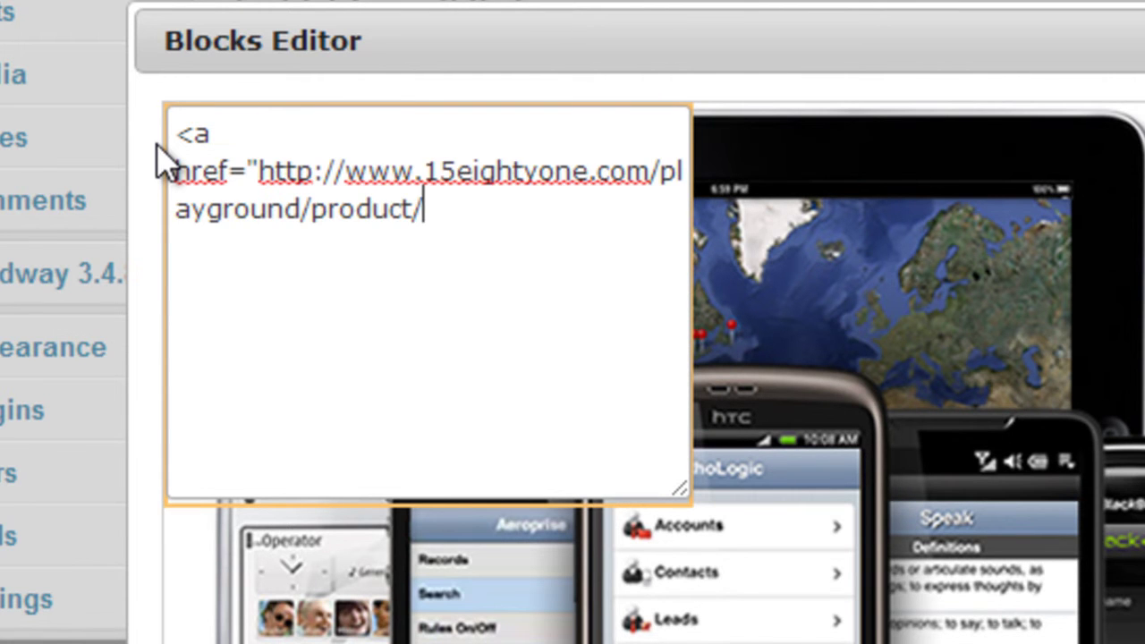
{"action": "type", "text": "\"><img s4r"}
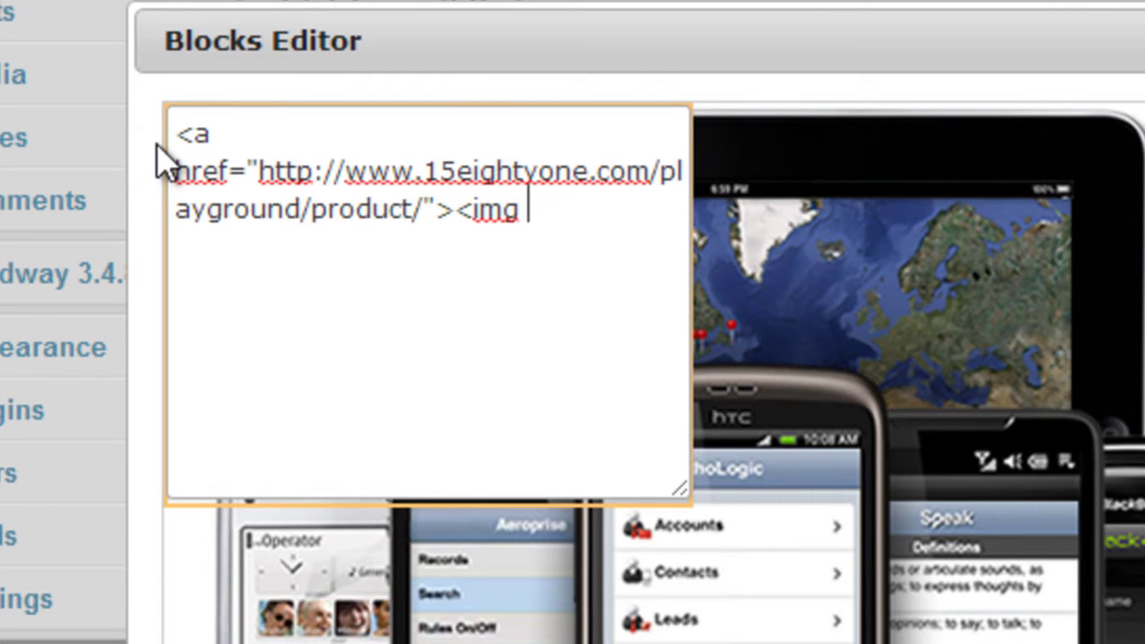
{"action": "key", "text": "BackSpace"}
{"action": "key", "text": "BackSpace"}
{"action": "type", "text": "rc=\""}
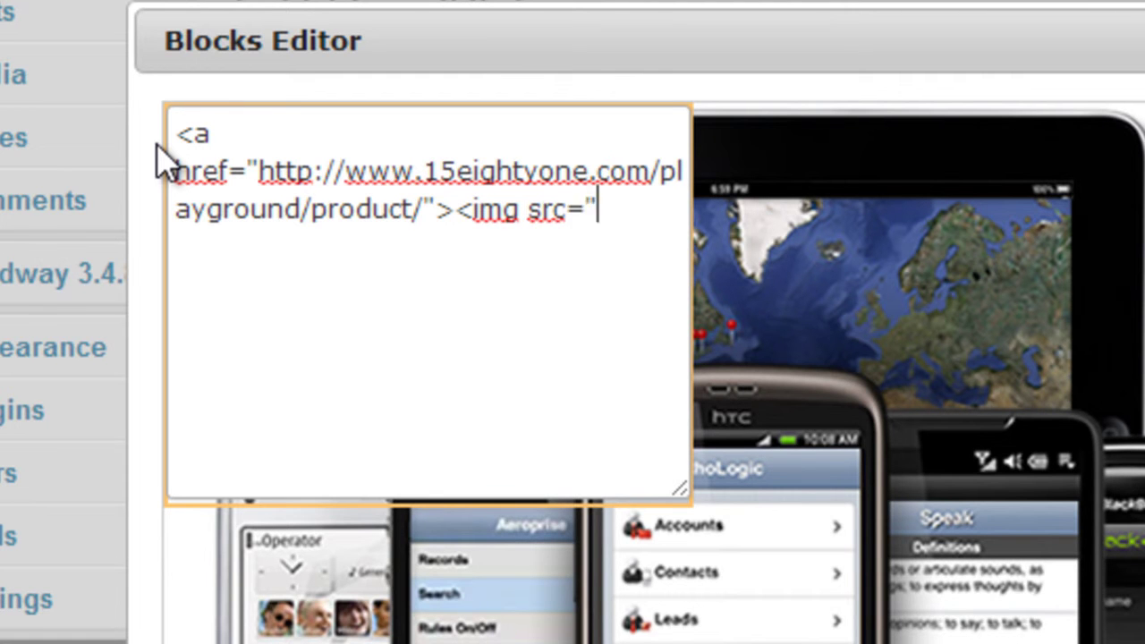
{"action": "type", "text": "\"></a>"}
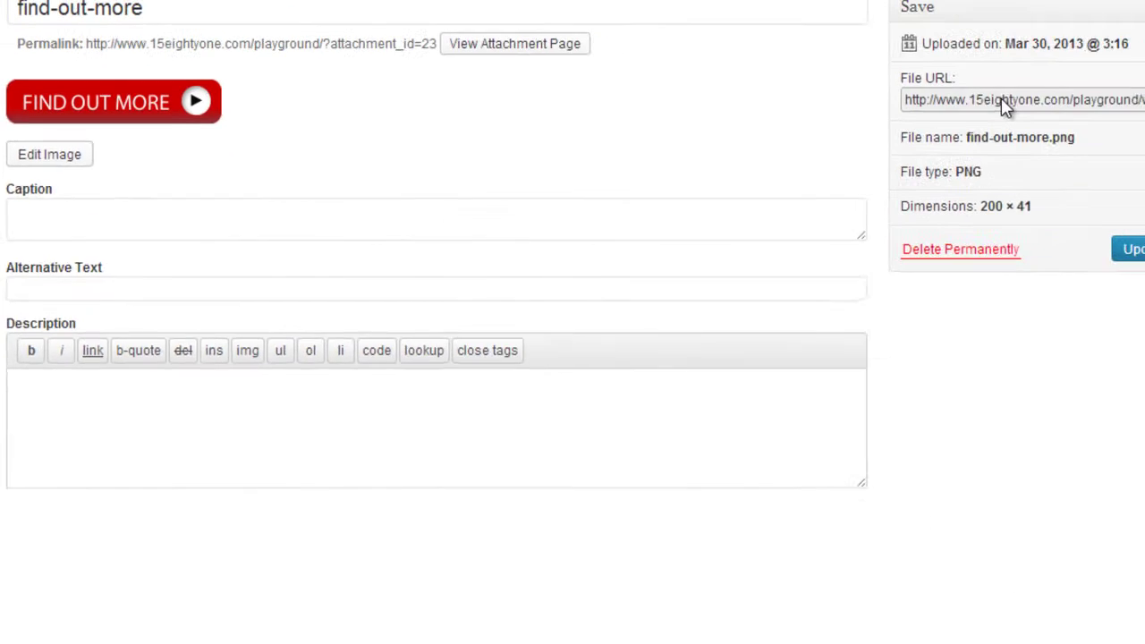
Copy the file URL of find-out-more.png from its media details and paste it as the image source in the block's HTML
{"action": "left_click", "coordinate": [936, 97]}
{"action": "right_click", "coordinate": [936, 98]}
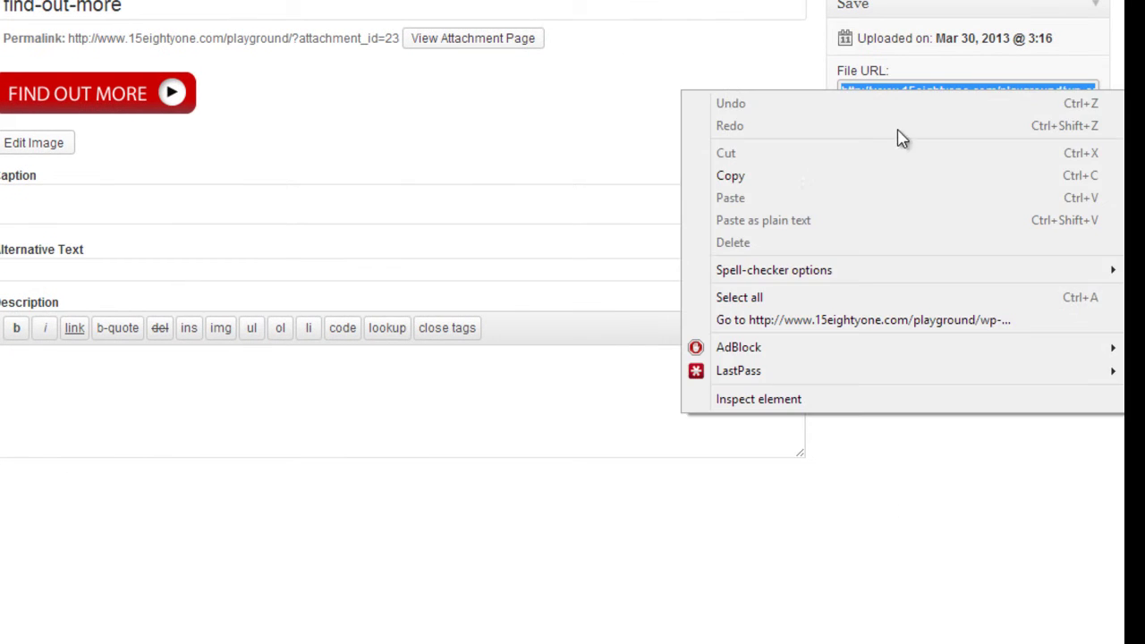
{"action": "left_click", "coordinate": [746, 180]}
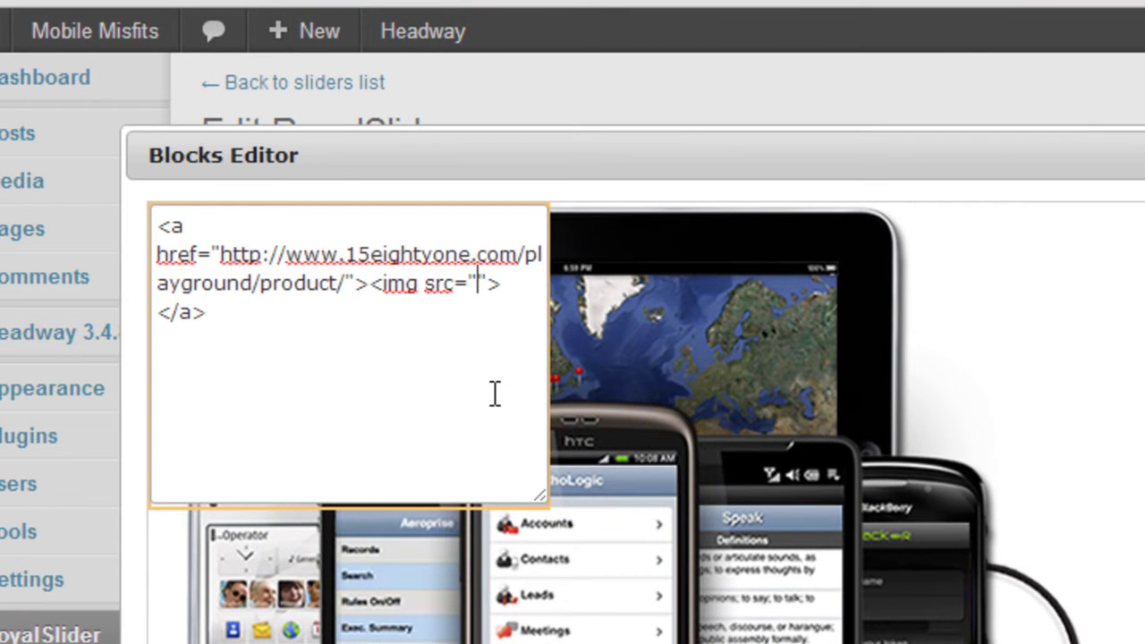
{"action": "key", "text": "ctrl+v"}
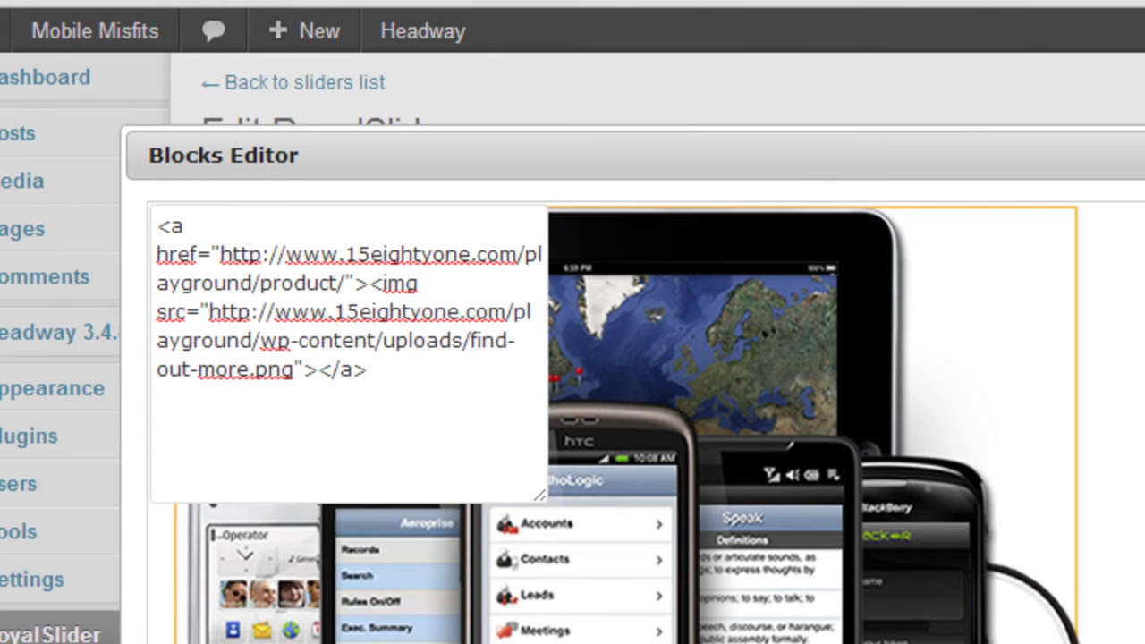
Finish editing the button block, move the find-out-more button to the slide's lower right area, and close the Blocks Editor
{"action": "left_click", "coordinate": [430, 280]}
{"action": "left_click_drag", "start_coordinate": [317, 248], "coordinate": [1144, 643]}
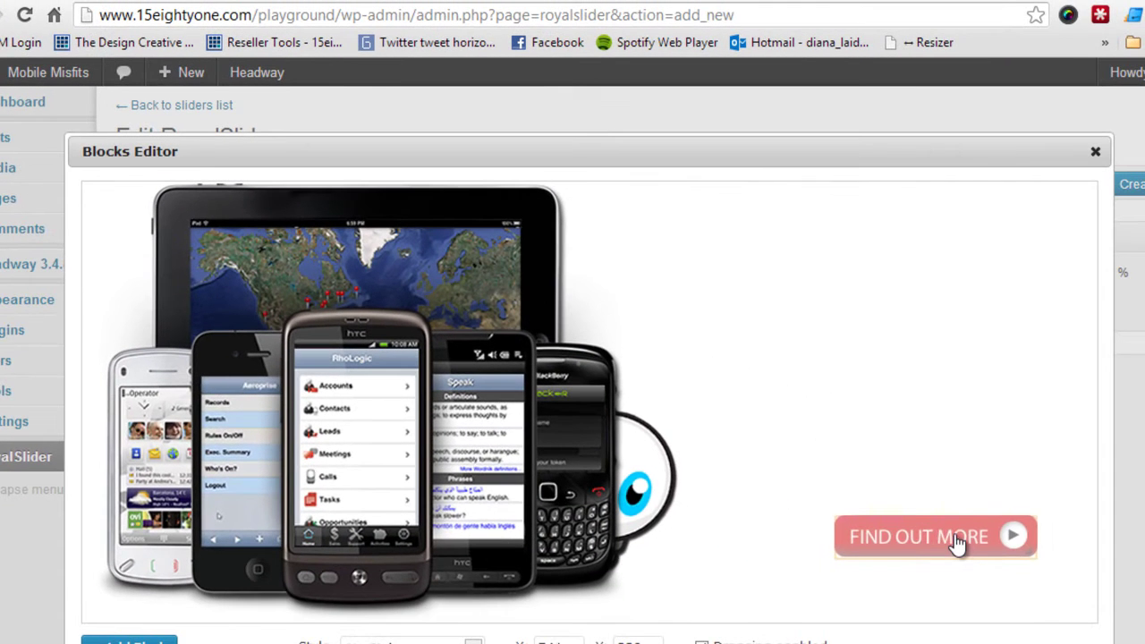
{"action": "left_click_drag", "start_coordinate": [957, 543], "coordinate": [935, 552]}
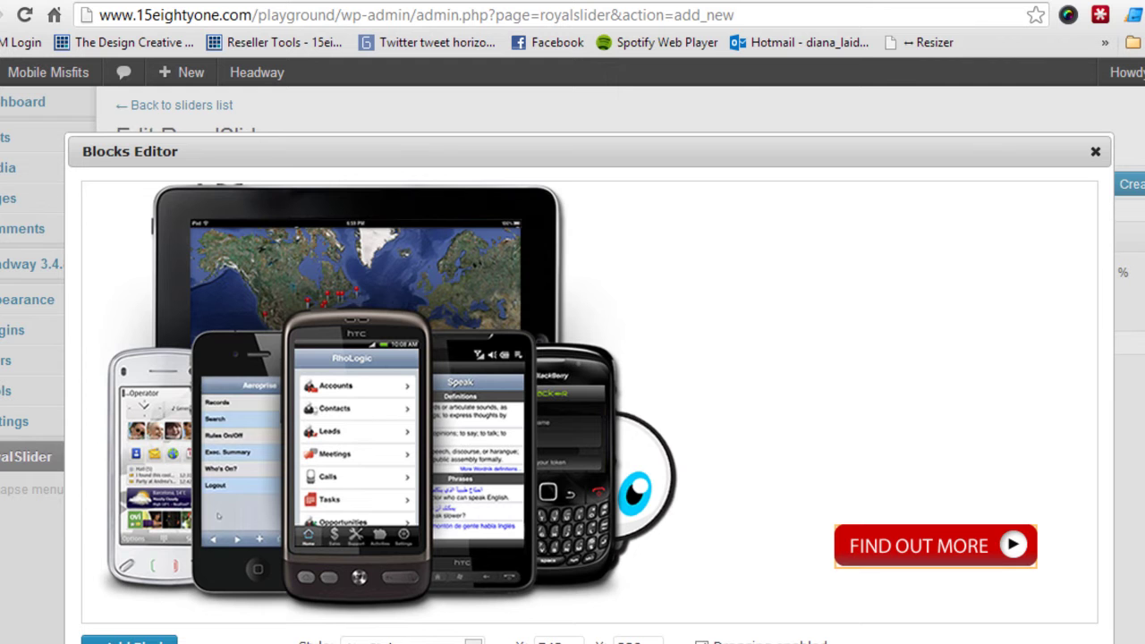
{"action": "left_click", "coordinate": [1096, 152]}
Preview the main menu slider and close the preview
{"action": "left_click", "coordinate": [976, 185]}
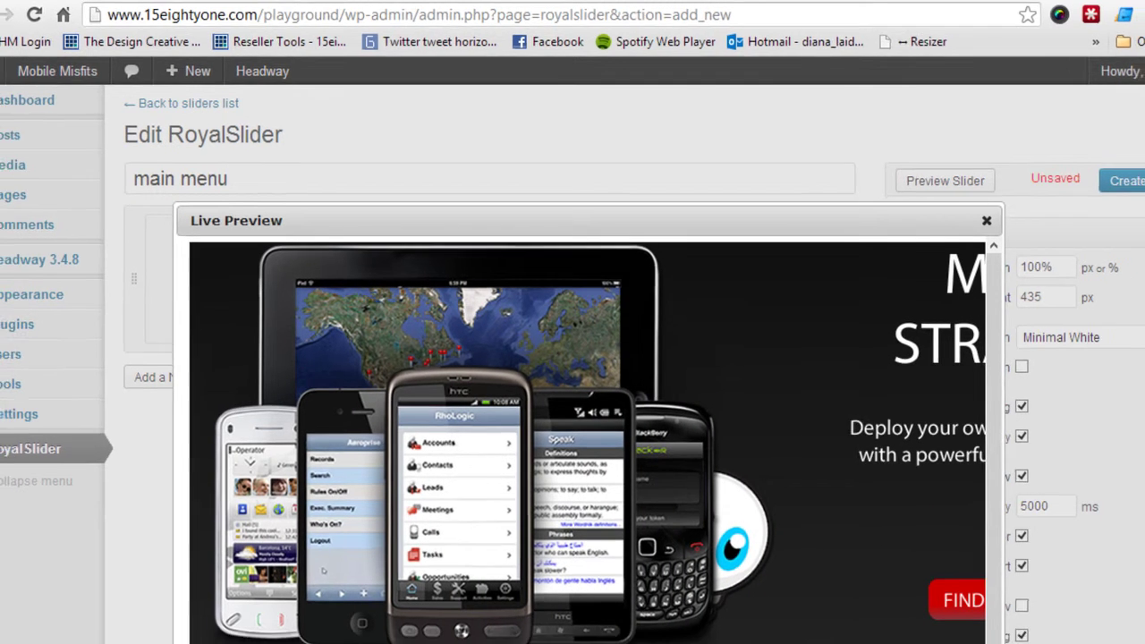
{"action": "left_click_drag", "start_coordinate": [823, 624], "coordinate": [877, 642]}
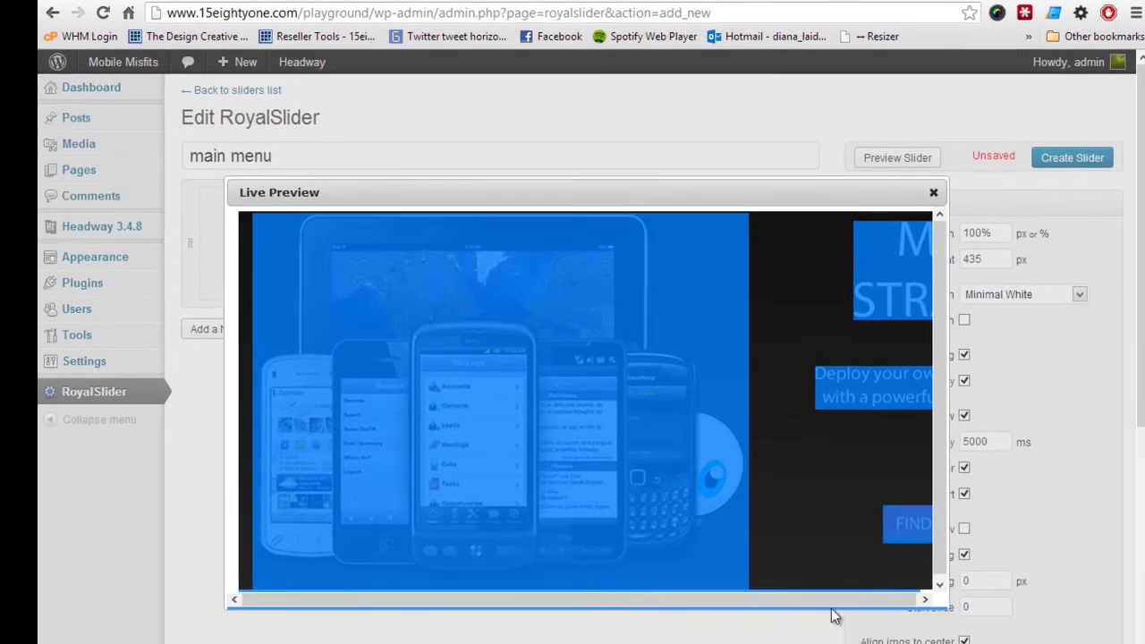
{"action": "left_click", "coordinate": [926, 189]}
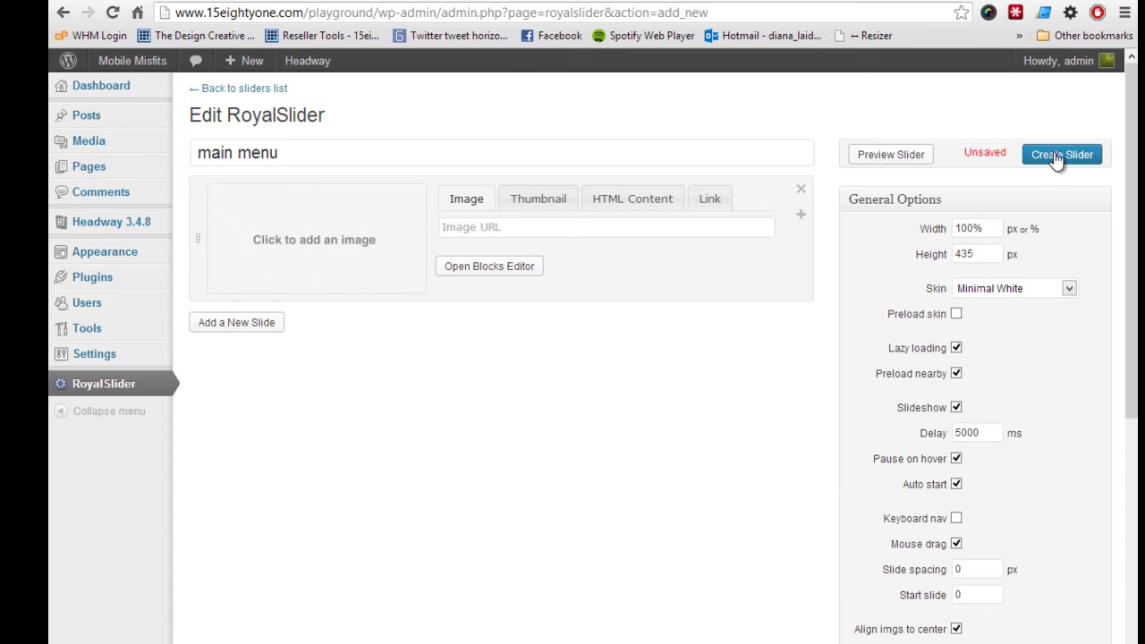
Create the main menu slider and copy its shortcode [royalslider id="2"] from the sliders list
{"action": "left_click", "coordinate": [1058, 158]}
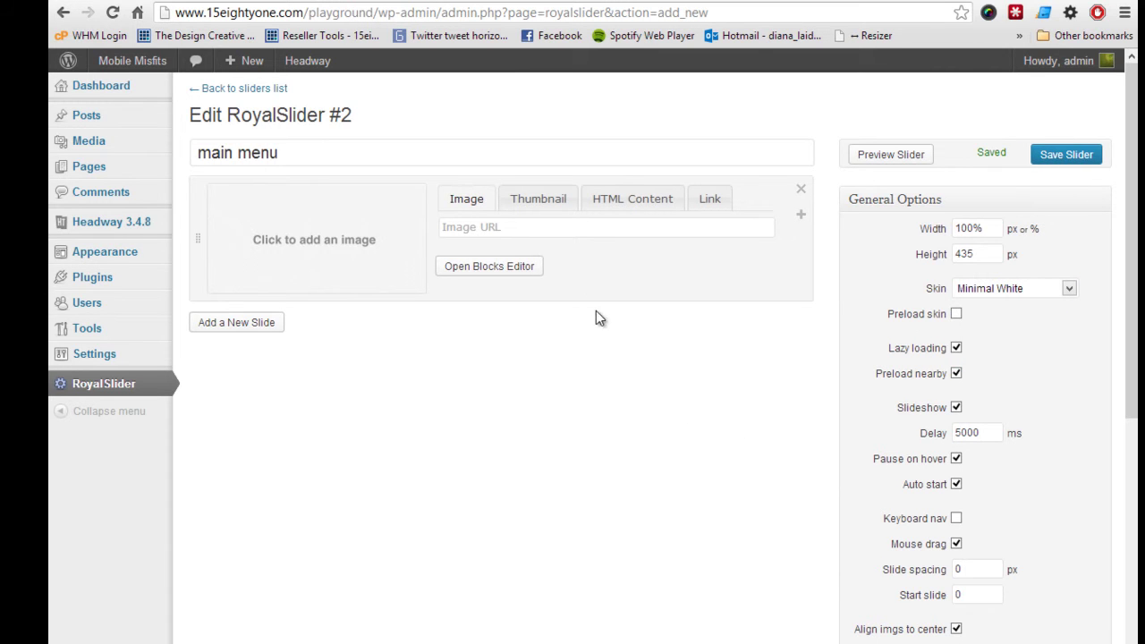
{"action": "left_click", "coordinate": [248, 90]}
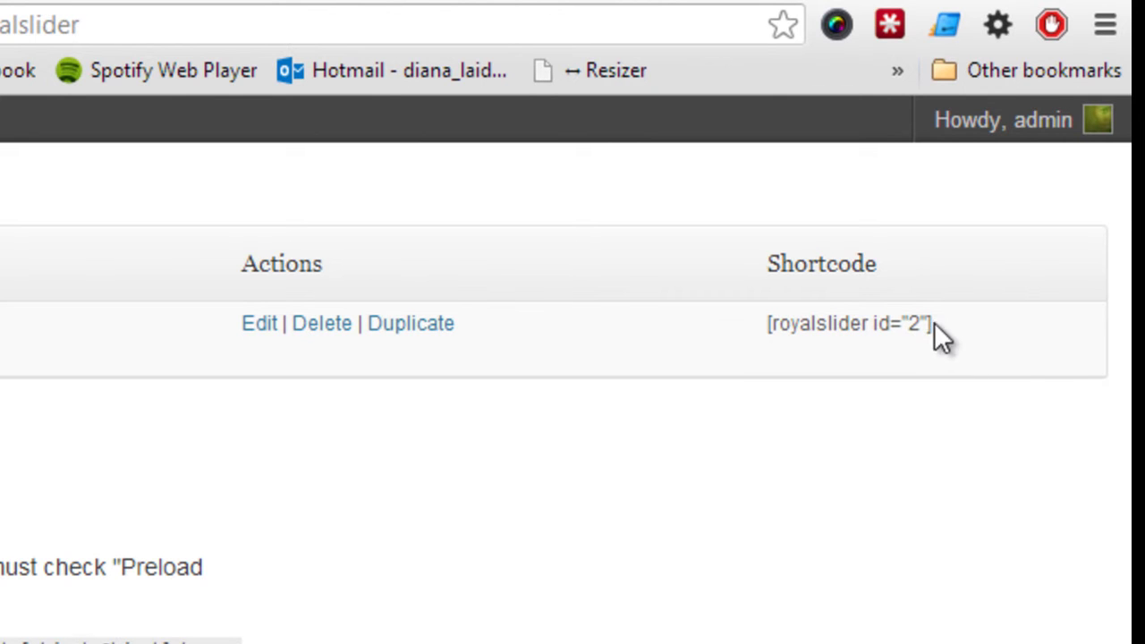
{"action": "left_click_drag", "start_coordinate": [932, 324], "coordinate": [768, 326]}
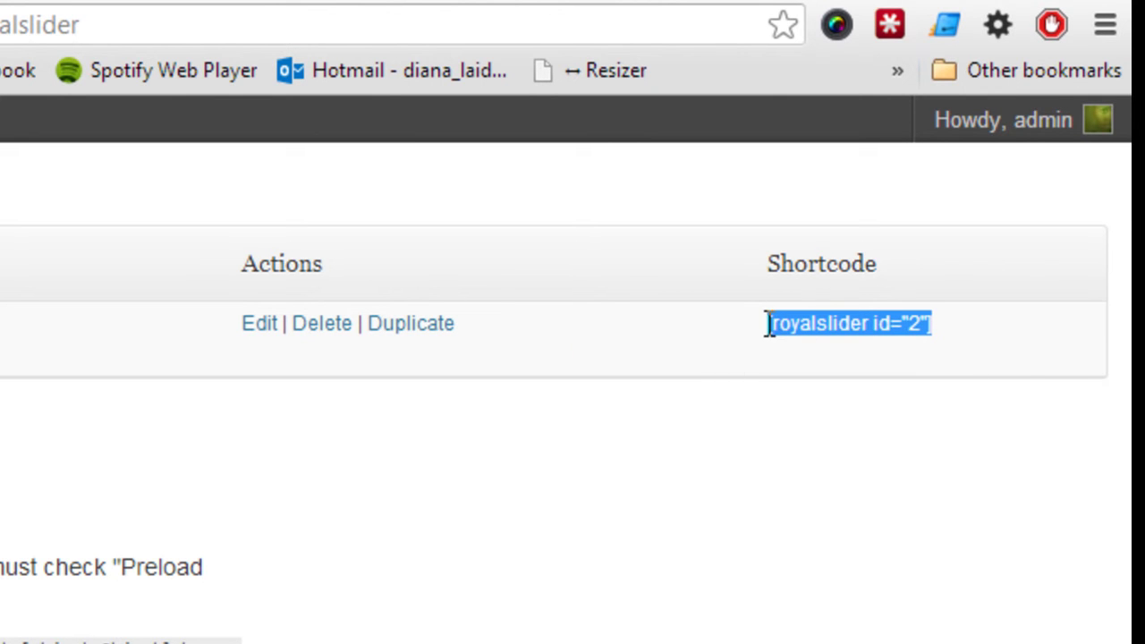
{"action": "right_click", "coordinate": [769, 325]}
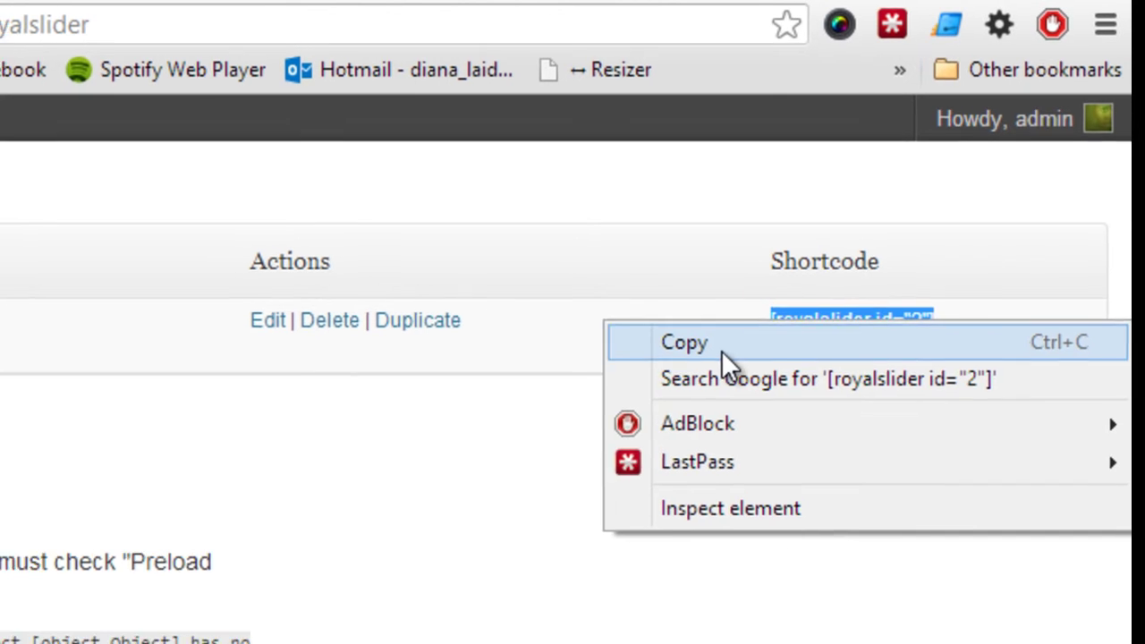
{"action": "left_click", "coordinate": [758, 349]}
Paste the slider shortcode into the content of Custom Code Block #3 in the front page's visual editor
{"action": "left_click", "coordinate": [187, 3]}
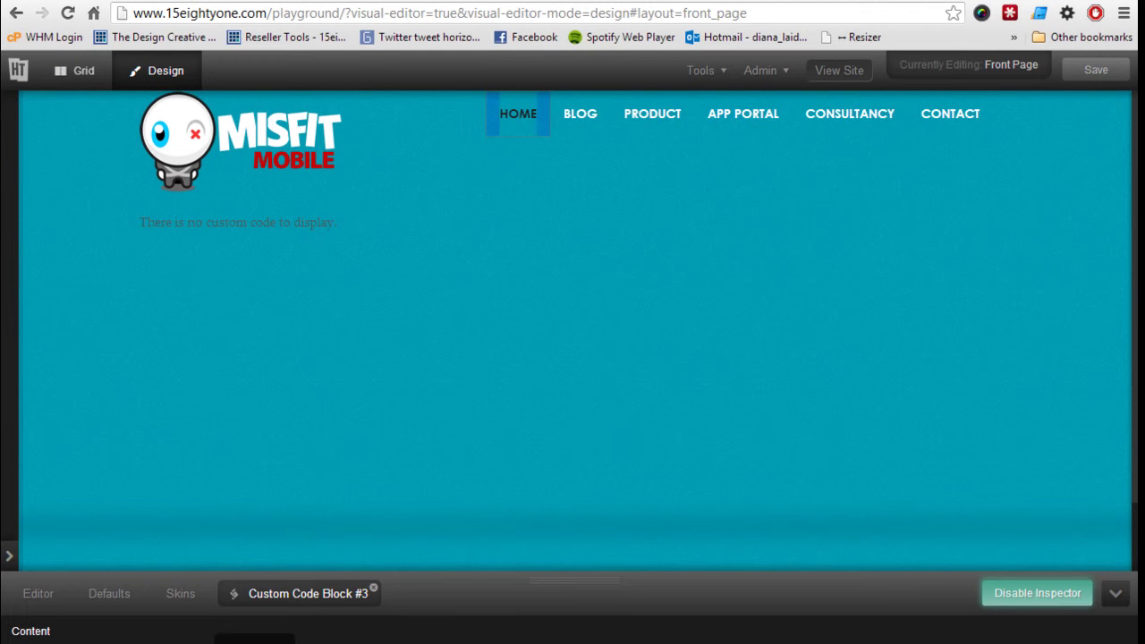
{"action": "right_click", "coordinate": [275, 482]}
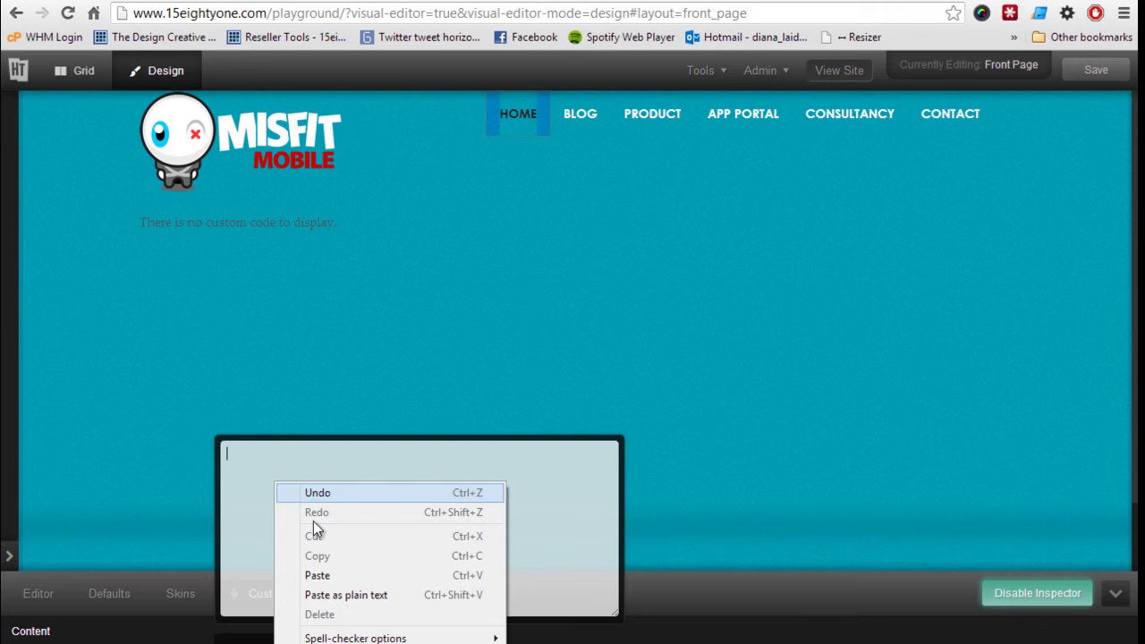
{"action": "left_click", "coordinate": [321, 574]}
{"action": "left_click", "coordinate": [364, 643]}
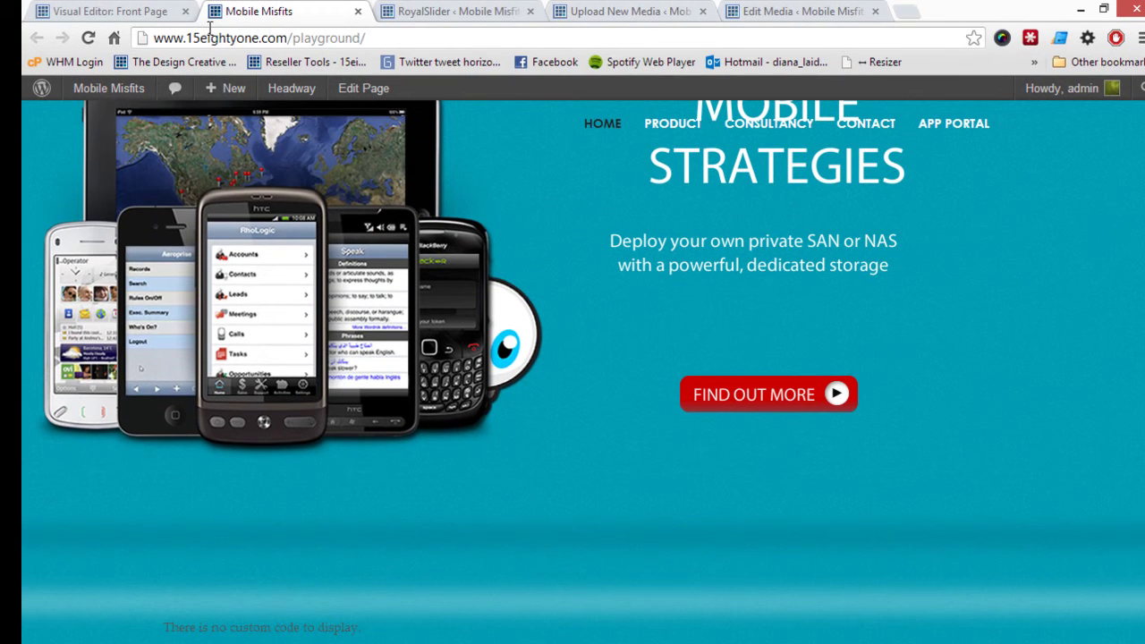
Review the general and user interface options of the main menu slider and reload the Misfit Mobile front page
{"action": "left_click", "coordinate": [434, 11]}
{"action": "left_click", "coordinate": [698, 197]}
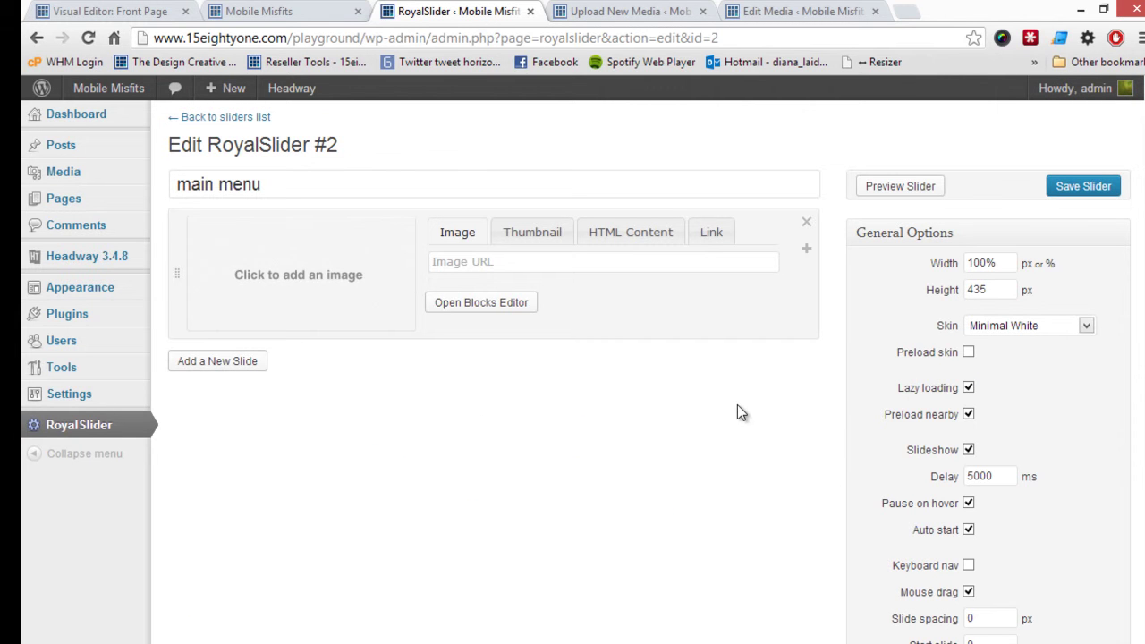
{"action": "scroll", "coordinate": [842, 480], "scroll_direction": "down", "scroll_amount": 4}
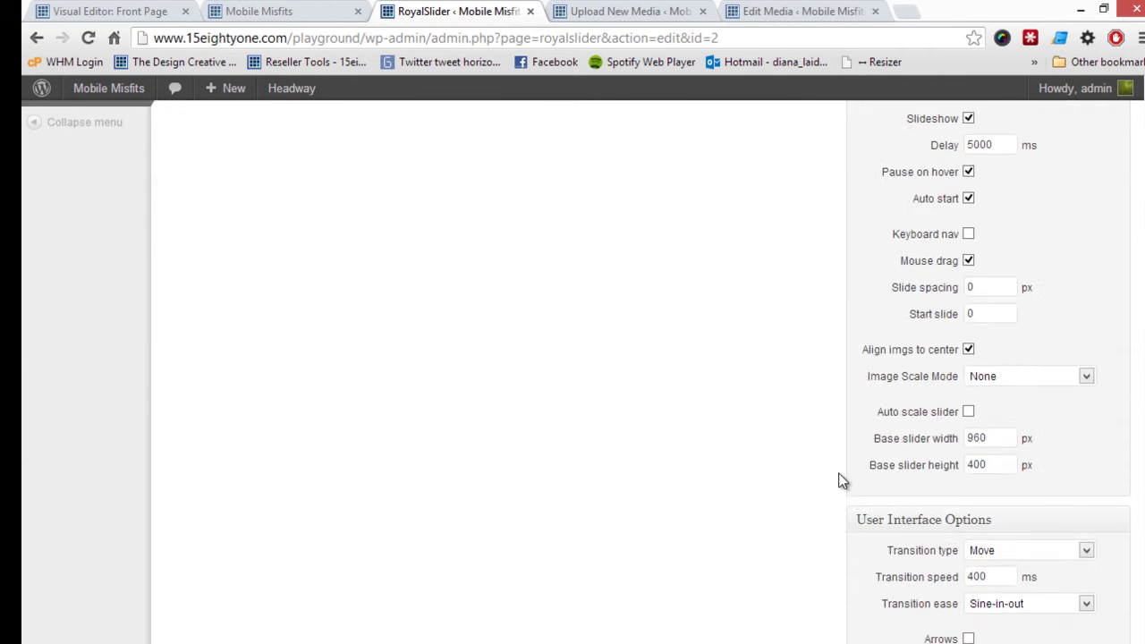
{"action": "scroll", "coordinate": [842, 480], "scroll_direction": "down", "scroll_amount": 5}
{"action": "scroll", "coordinate": [761, 402], "scroll_direction": "up", "scroll_amount": 3}
{"action": "left_click", "coordinate": [268, 11]}
{"action": "left_click", "coordinate": [88, 39]}
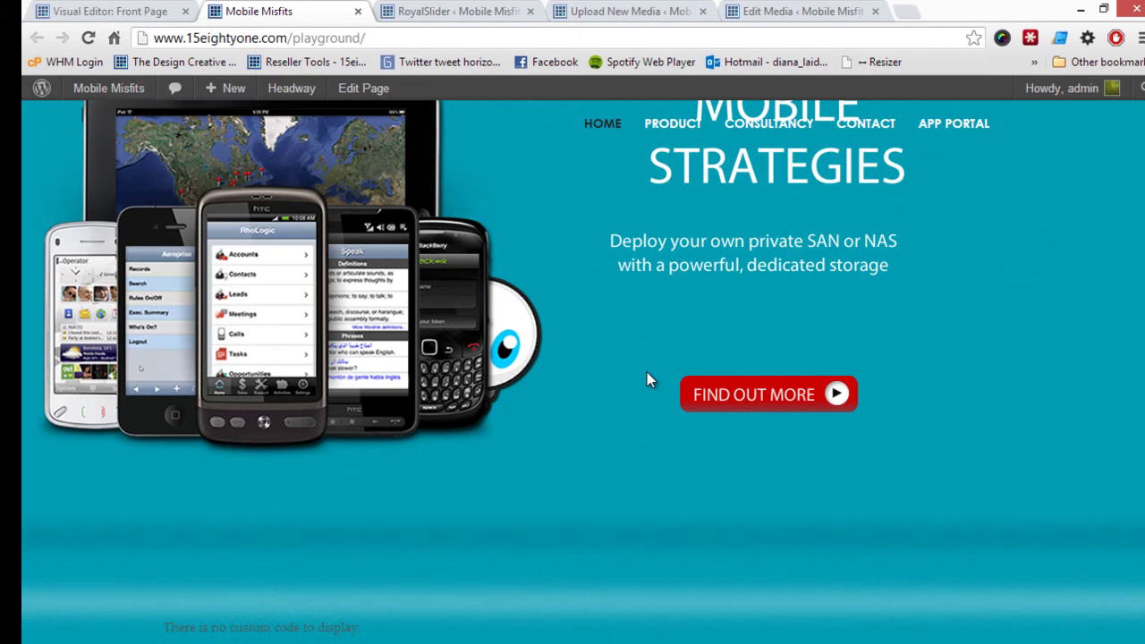
Change the Main Slider block's type from Custom Code to Content in the front page's grid layout
{"action": "left_click", "coordinate": [132, 12]}
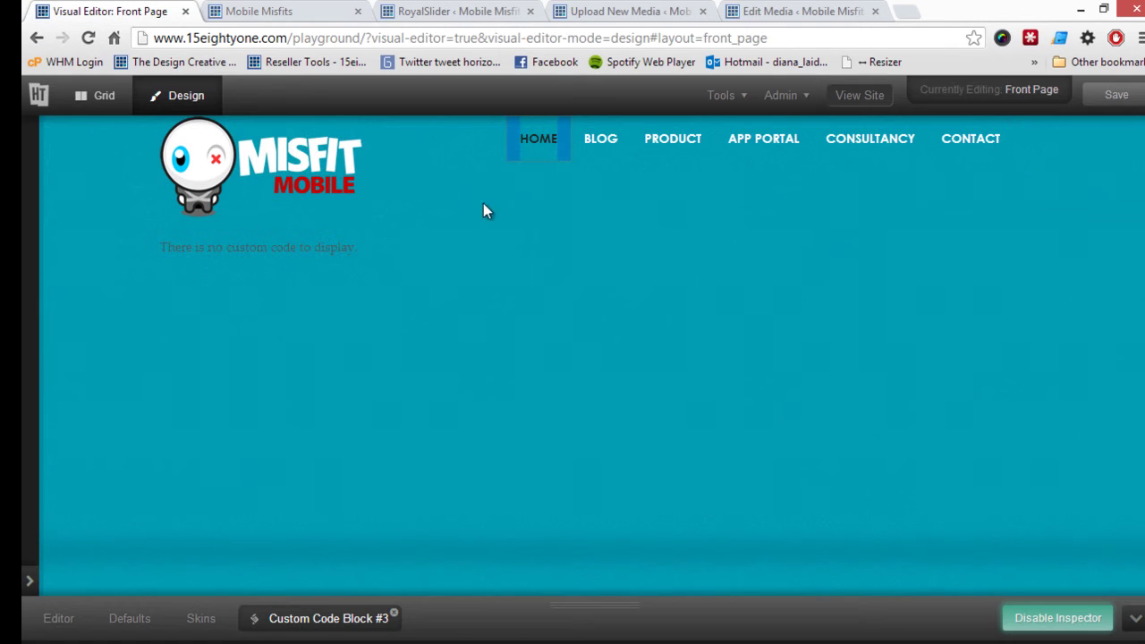
{"action": "left_click", "coordinate": [102, 95]}
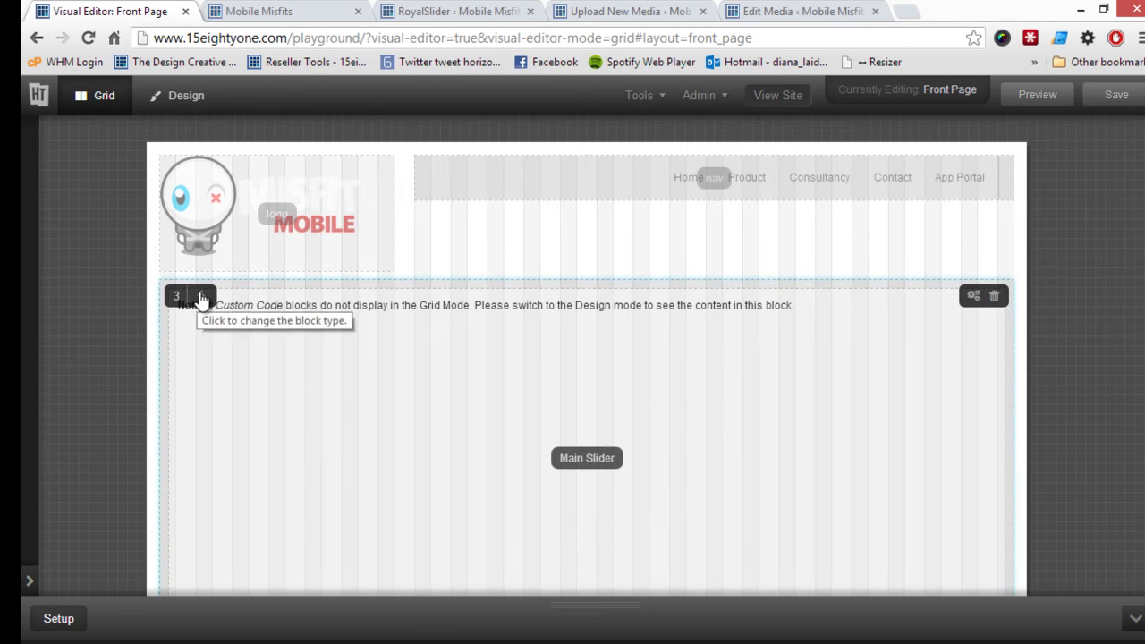
{"action": "left_click", "coordinate": [198, 294]}
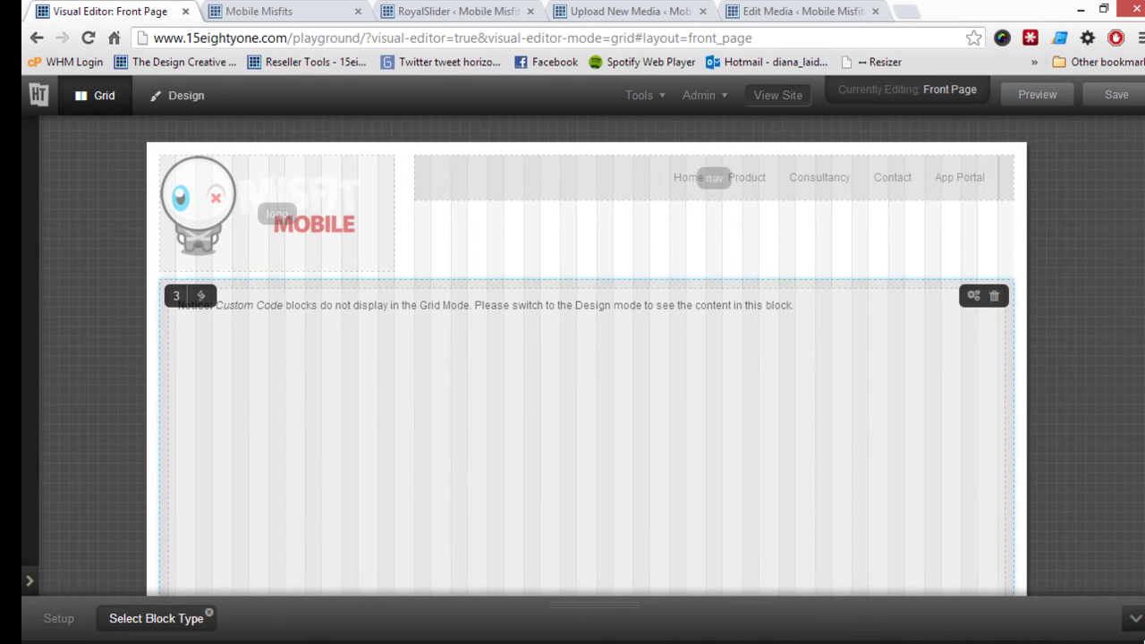
{"action": "left_click", "coordinate": [603, 475]}
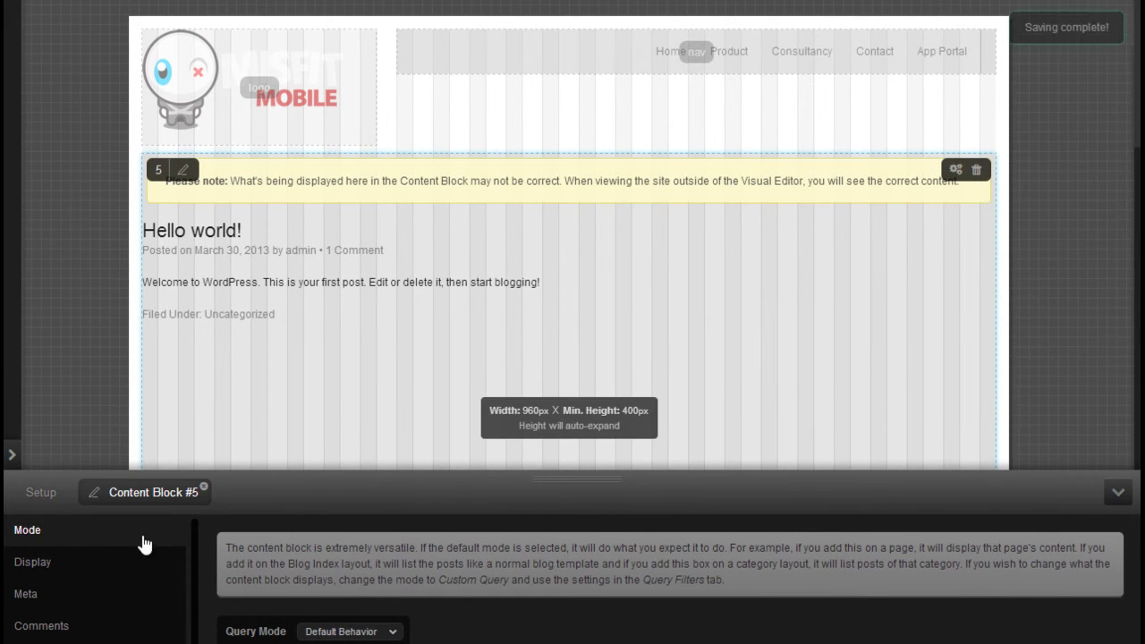
Turn off titles and featured images for the new content block and open its Config settings
{"action": "left_click", "coordinate": [56, 565]}
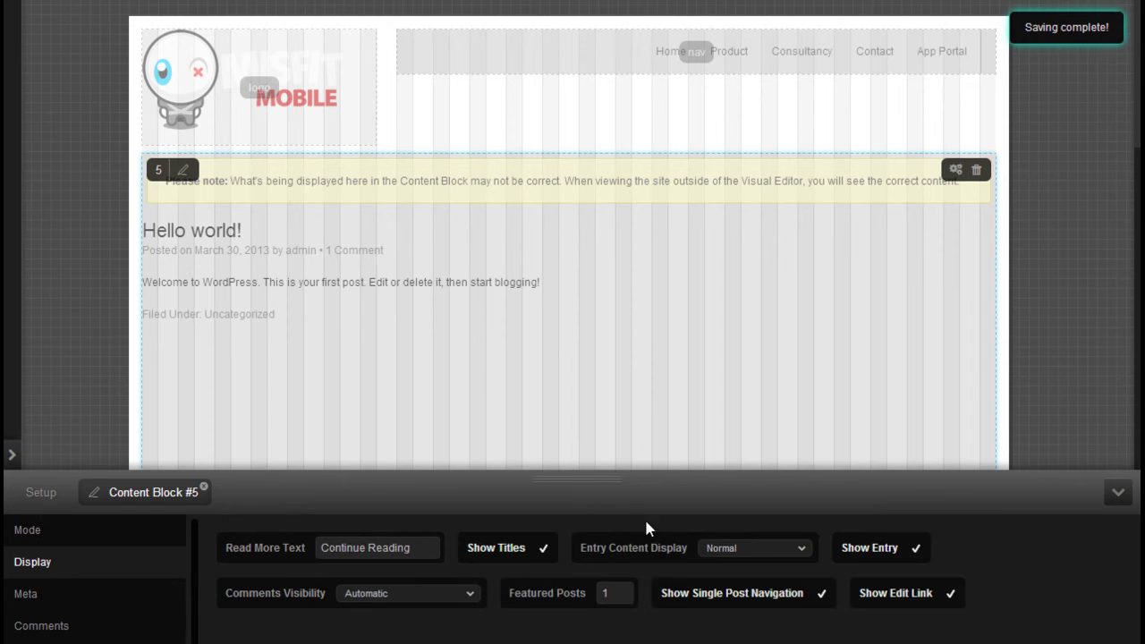
{"action": "left_click", "coordinate": [516, 555]}
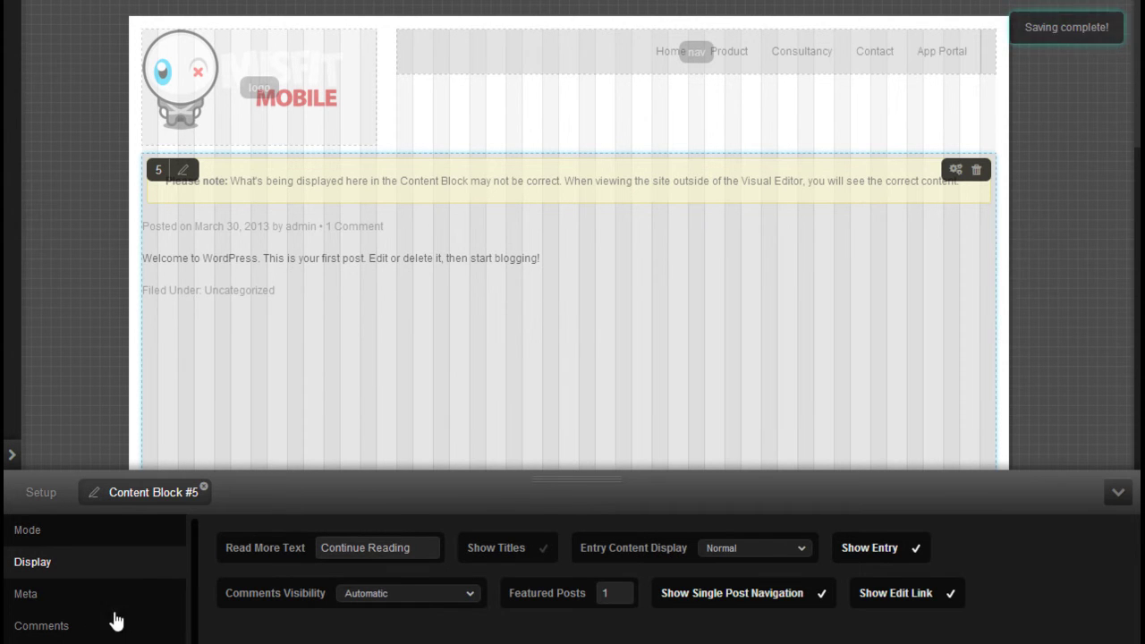
{"action": "scroll", "coordinate": [346, 577], "scroll_direction": "down", "scroll_amount": 5}
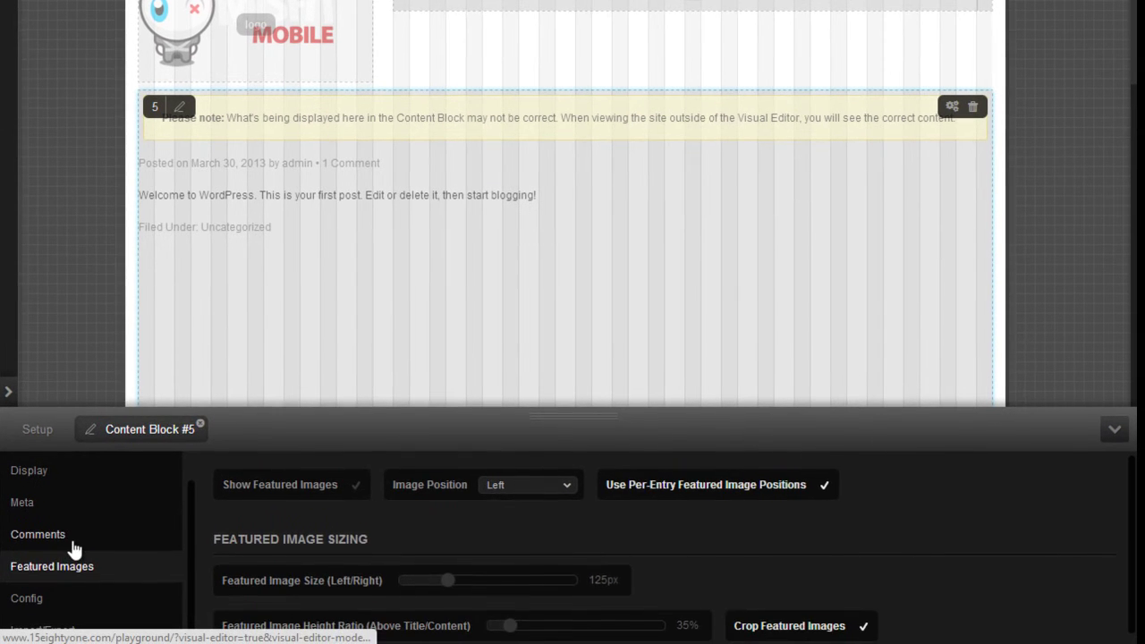
{"action": "left_click", "coordinate": [77, 600]}
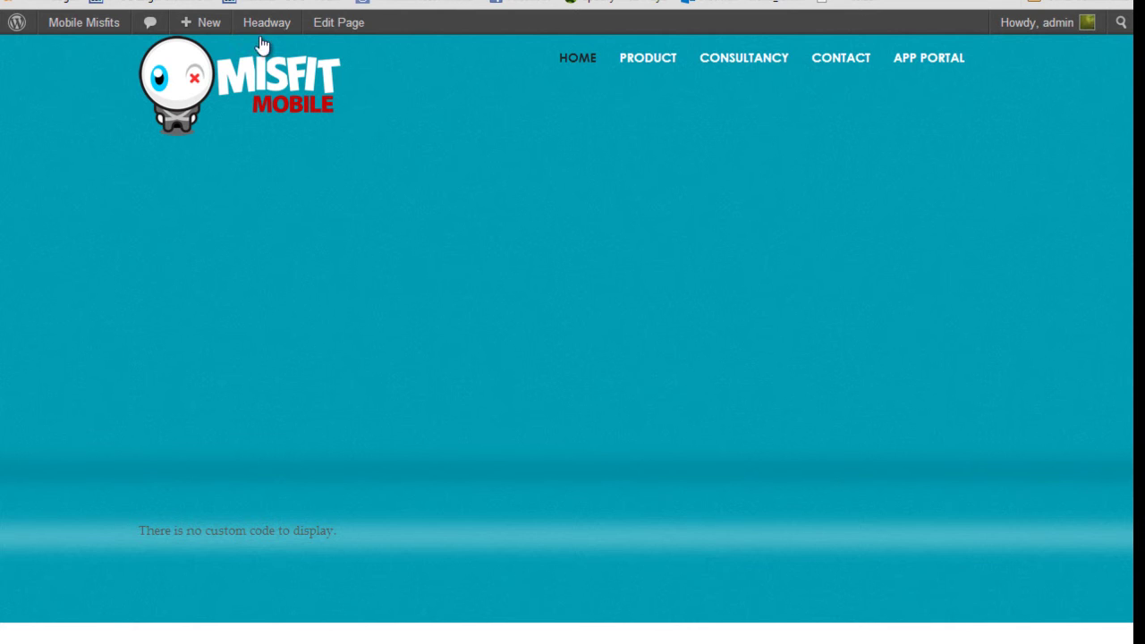
Edit the Home page, paste the shortcode [royalslider id="2"] as its content, and update the page
{"action": "left_click", "coordinate": [331, 25]}
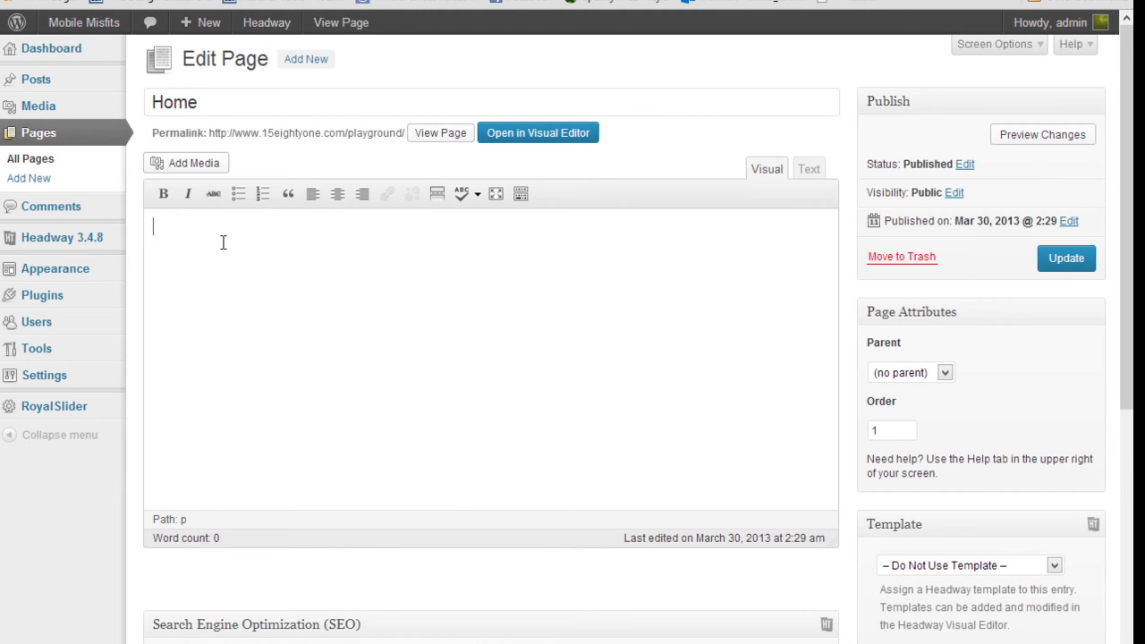
{"action": "right_click", "coordinate": [223, 242]}
{"action": "left_click", "coordinate": [326, 335]}
{"action": "left_click", "coordinate": [1060, 259]}
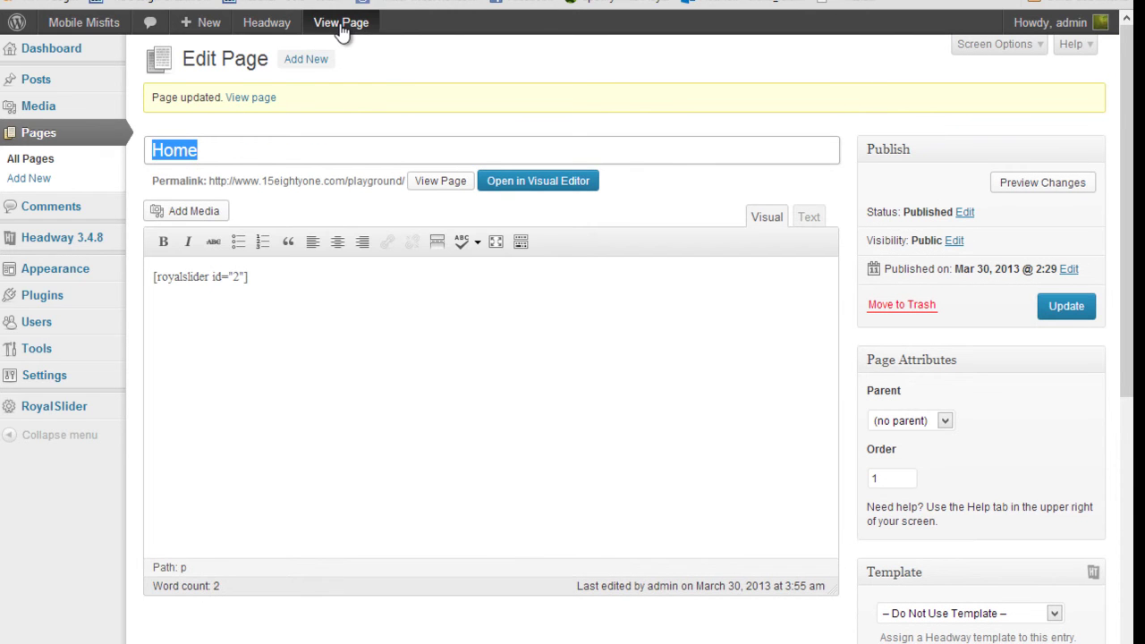
View the Home page and shift the slider's heading, description and find-out-more button blocks leftward, placing the button at about X 658, Y 314
{"action": "left_click", "coordinate": [340, 25]}
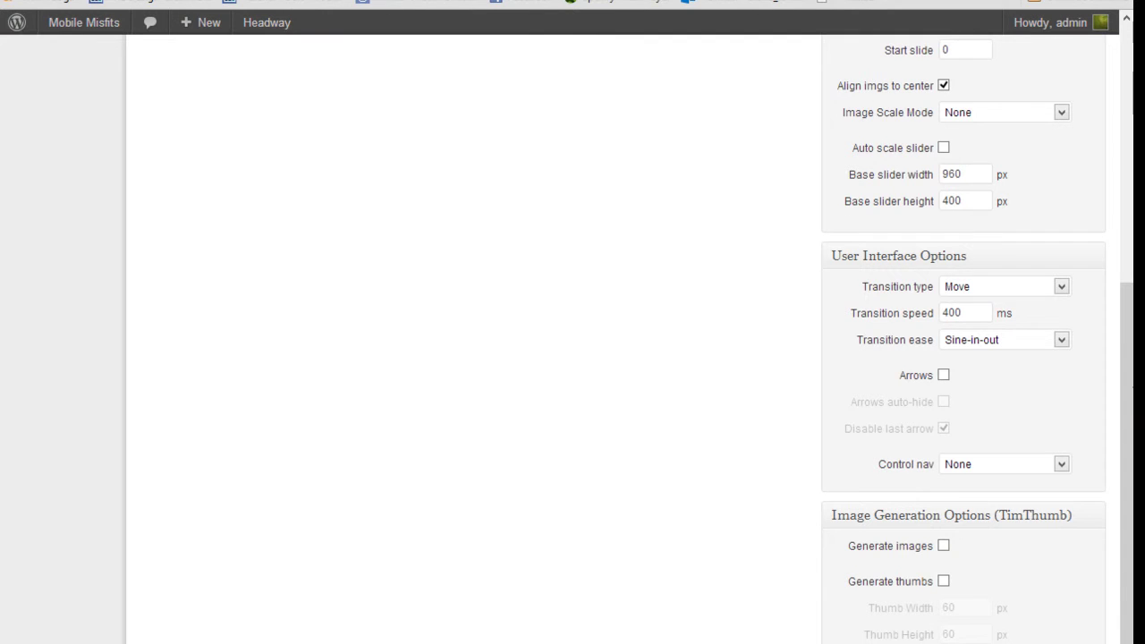
{"action": "scroll", "coordinate": [518, 310], "scroll_direction": "up", "scroll_amount": 6}
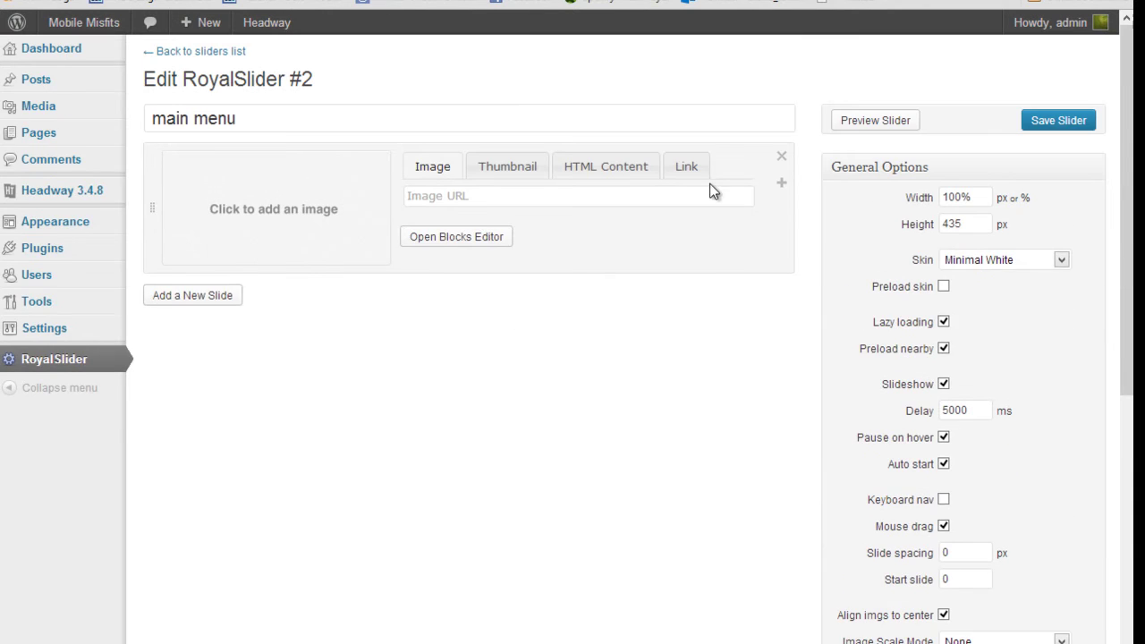
{"action": "left_click", "coordinate": [456, 236]}
{"action": "left_click", "coordinate": [807, 178]}
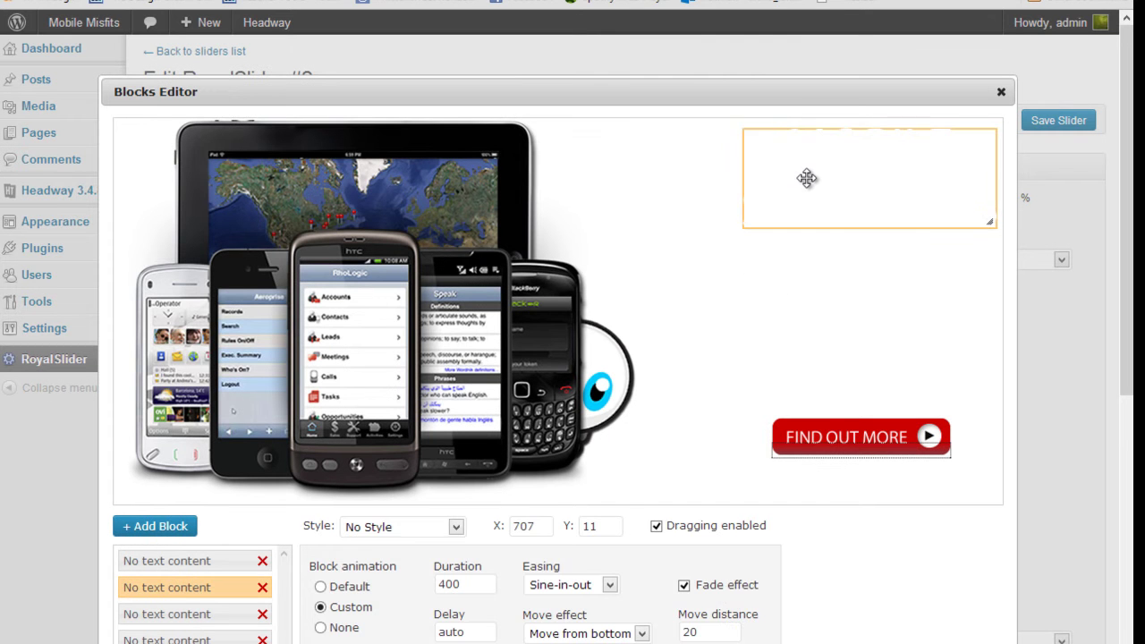
{"action": "left_click_drag", "start_coordinate": [807, 178], "coordinate": [730, 193]}
{"action": "left_click", "coordinate": [792, 297]}
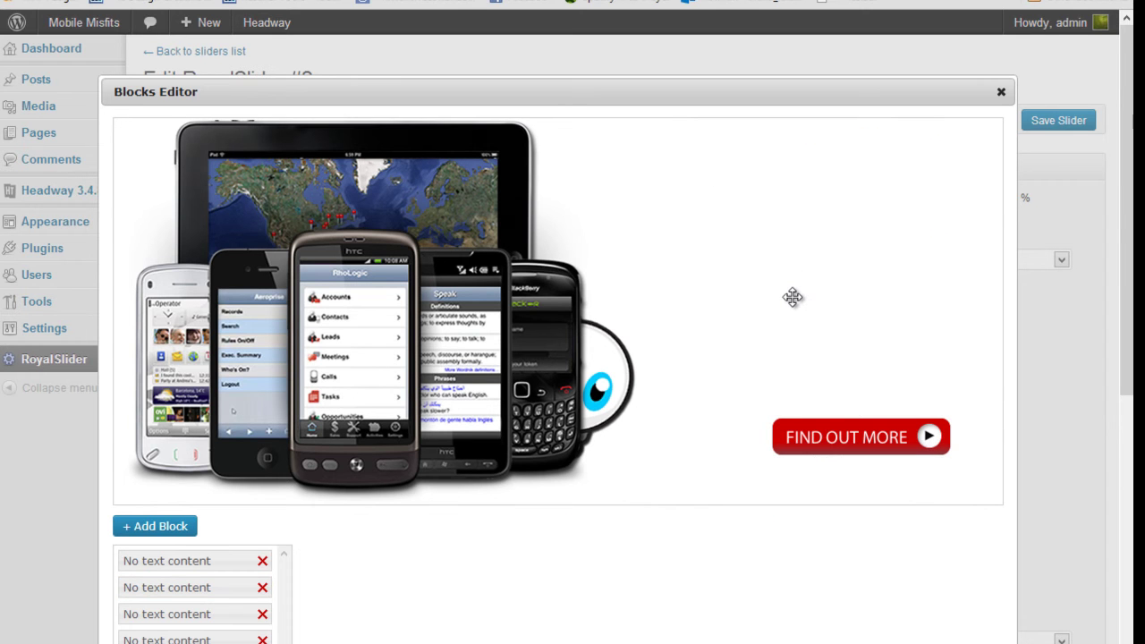
{"action": "left_click_drag", "start_coordinate": [793, 297], "coordinate": [756, 321]}
{"action": "left_click", "coordinate": [816, 444]}
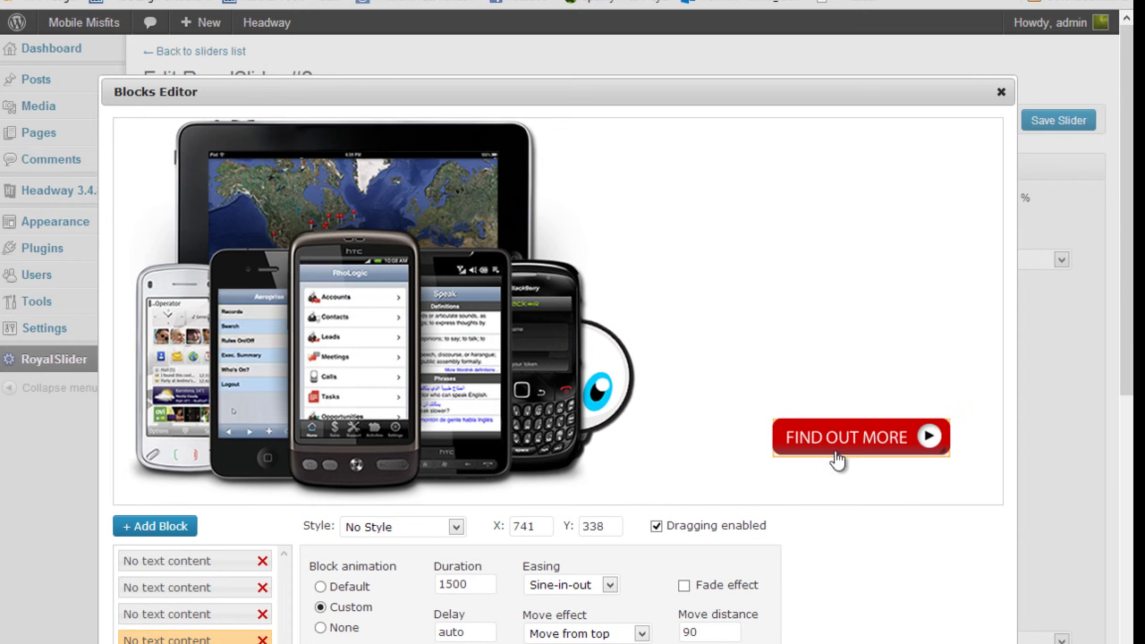
{"action": "left_click_drag", "start_coordinate": [843, 454], "coordinate": [775, 439]}
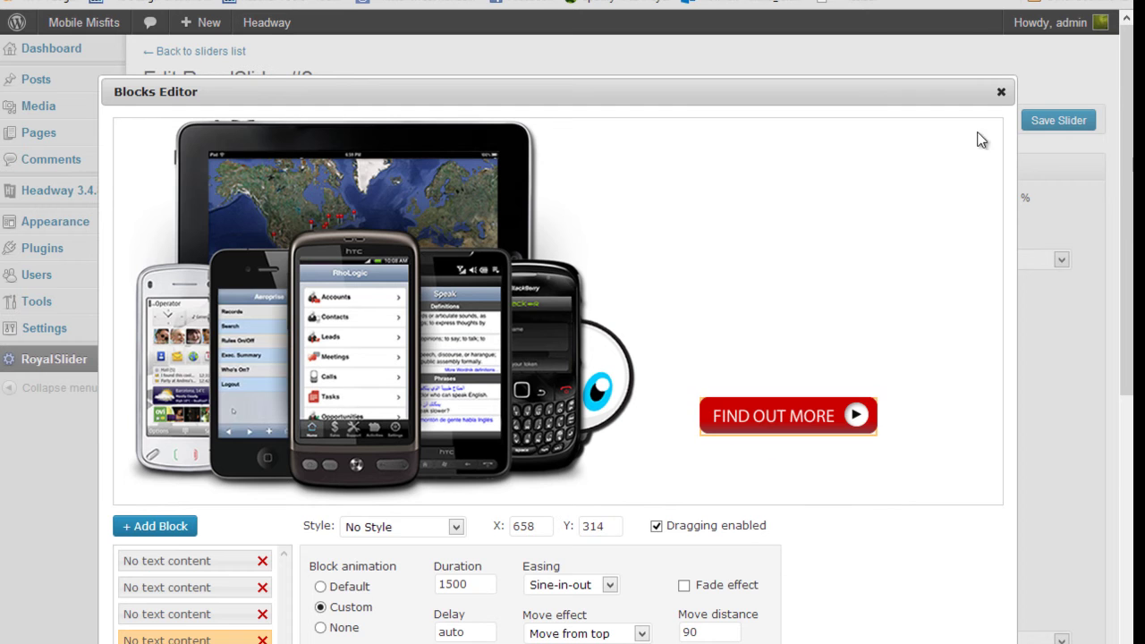
Close the blocks editor, save the main menu slider, and reload the Misfit Mobile front page
{"action": "left_click", "coordinate": [1002, 92]}
{"action": "left_click", "coordinate": [1062, 122]}
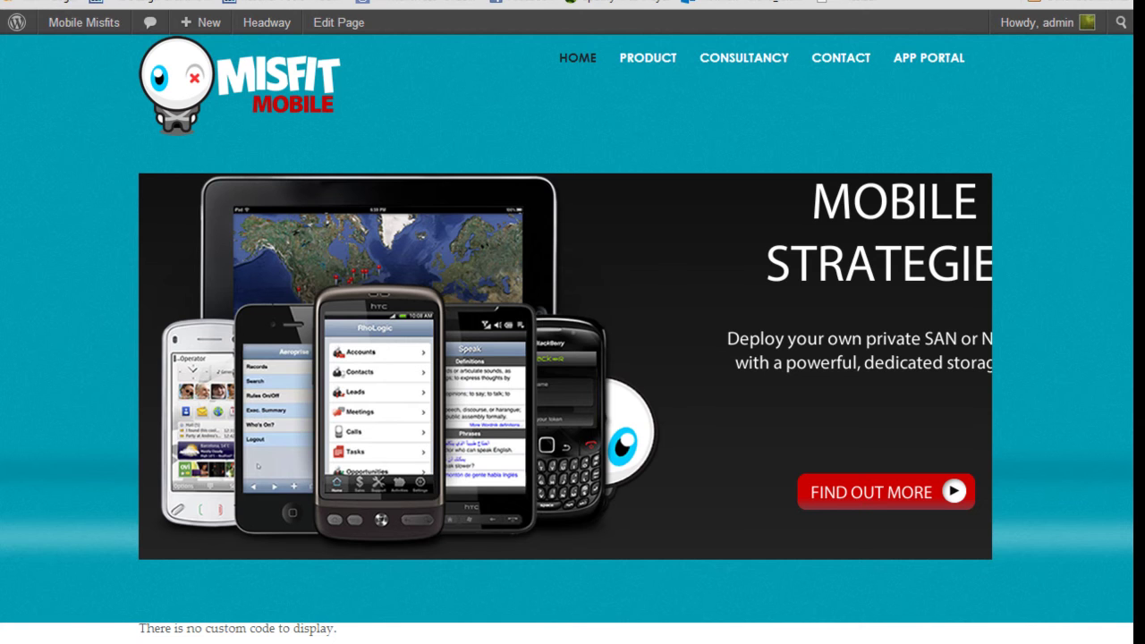
{"action": "key", "text": "F5"}
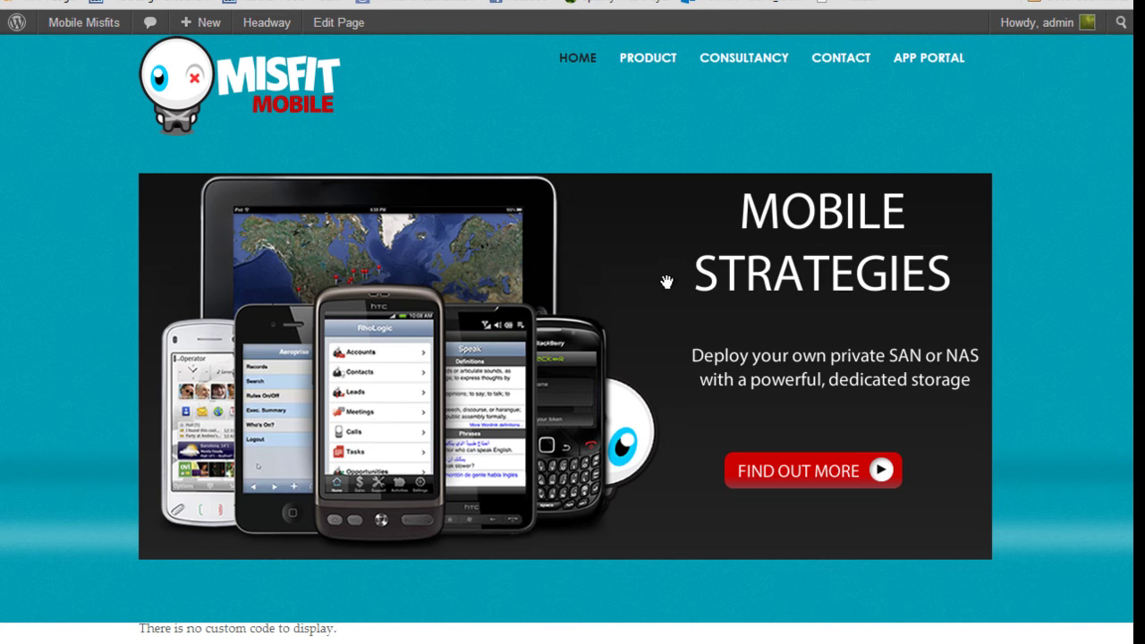
Inspect the slide element's HTML and CSS on the front page, close the inspector, and reload the page
{"action": "right_click", "coordinate": [623, 241]}
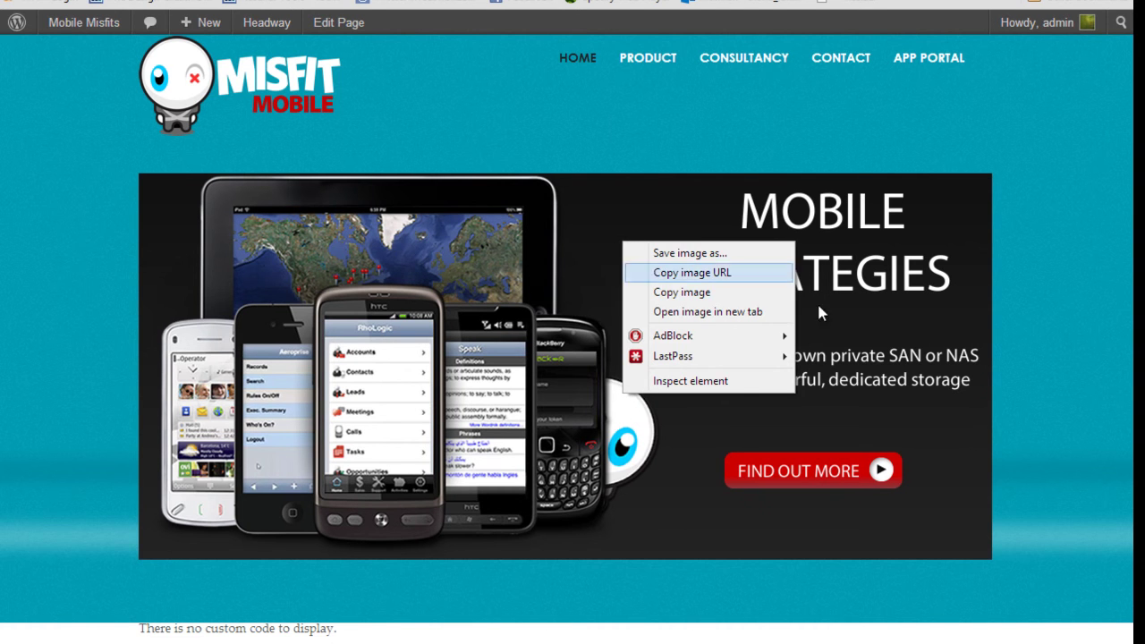
{"action": "right_click", "coordinate": [957, 524]}
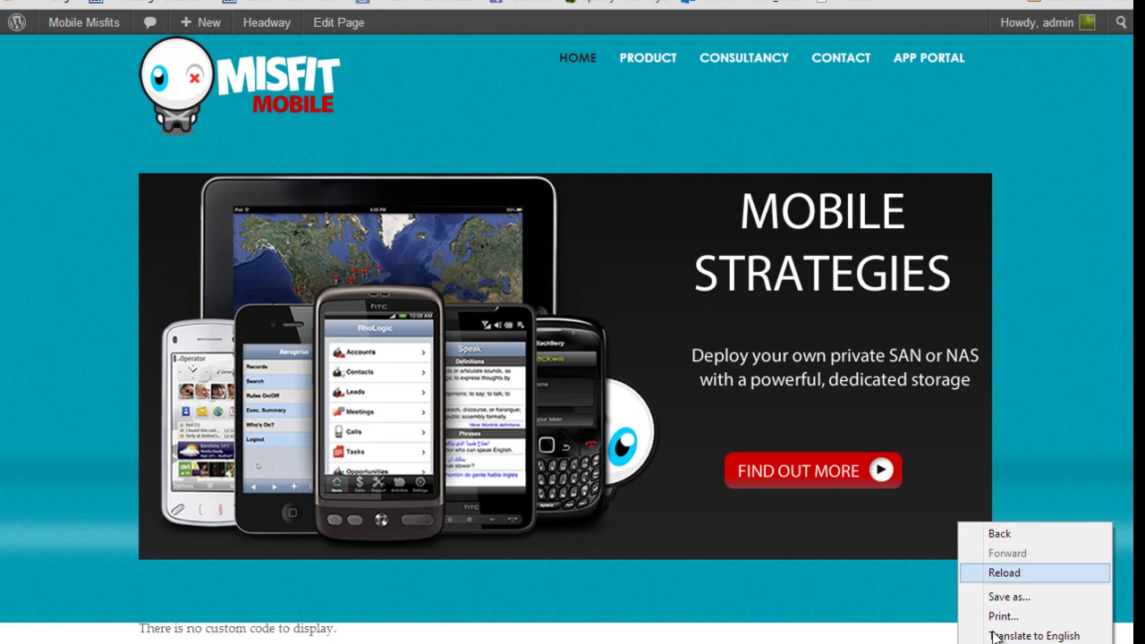
{"action": "left_click", "coordinate": [1020, 643]}
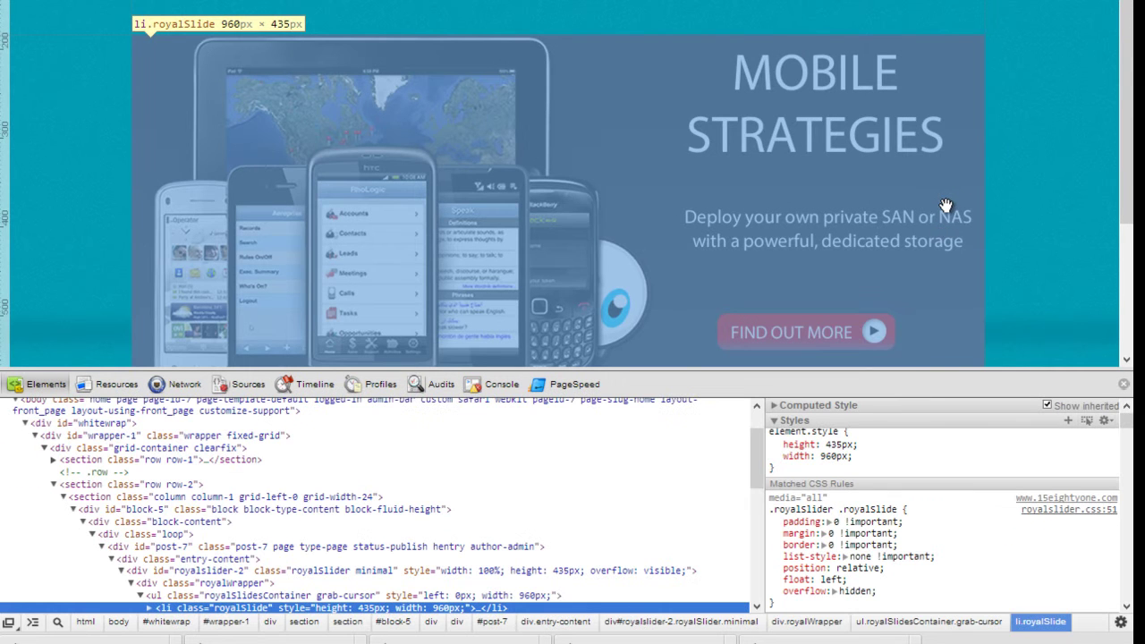
{"action": "scroll", "coordinate": [943, 205], "scroll_direction": "down", "scroll_amount": 3}
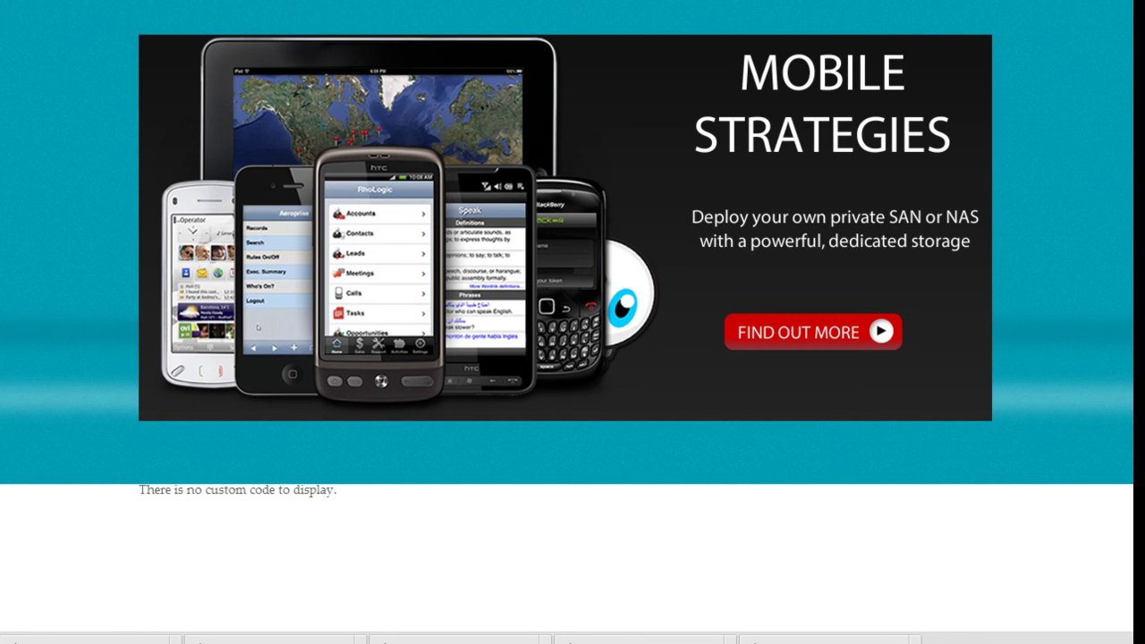
{"action": "left_click", "coordinate": [71, 0]}
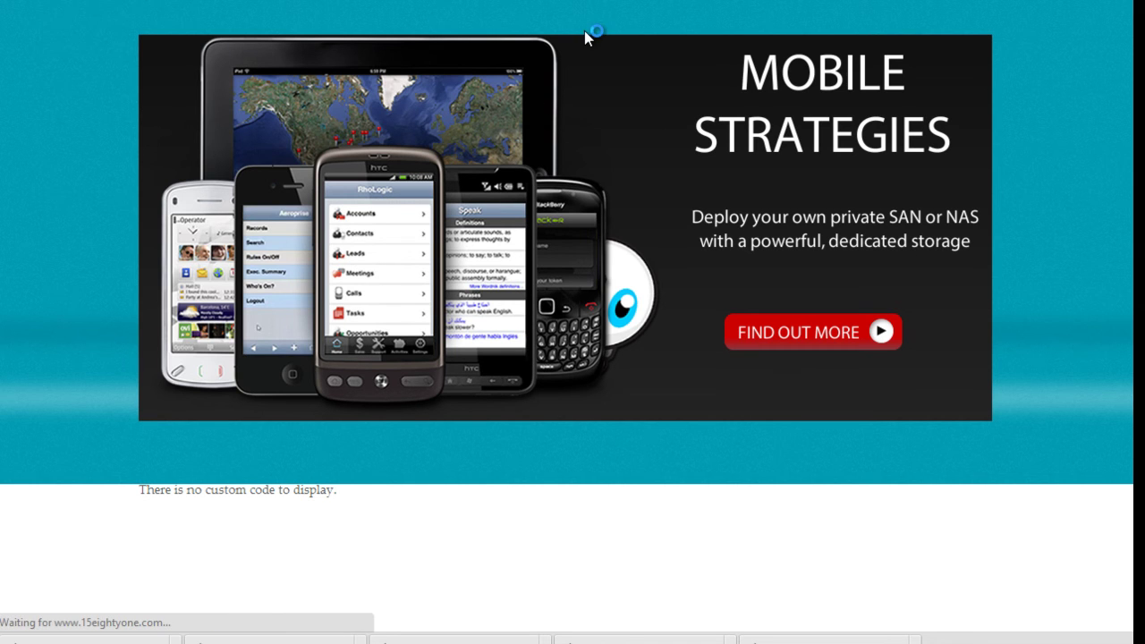